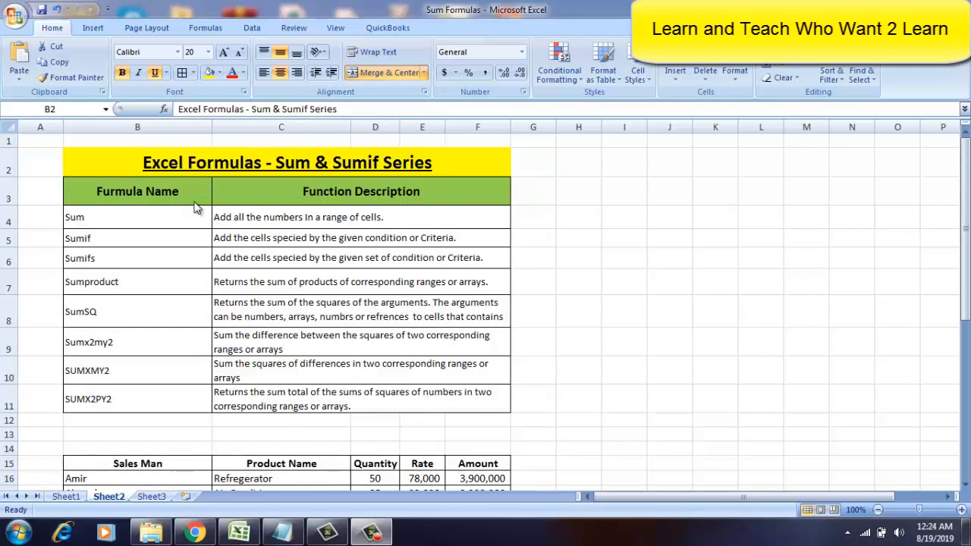
Review the formula table's headings and read the descriptions of the Sum and Sumif functions.
left_click(162, 194)
left_click(162, 193)
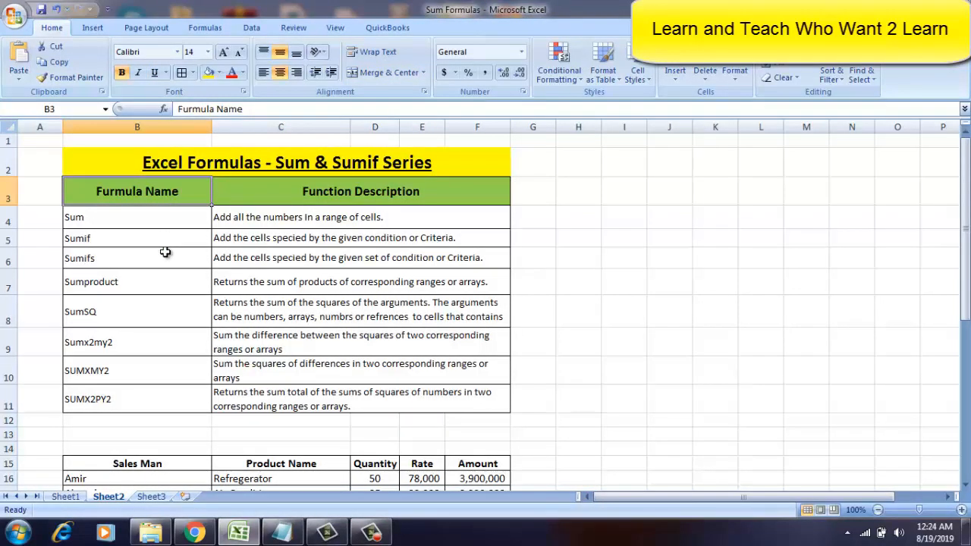
key("Down")
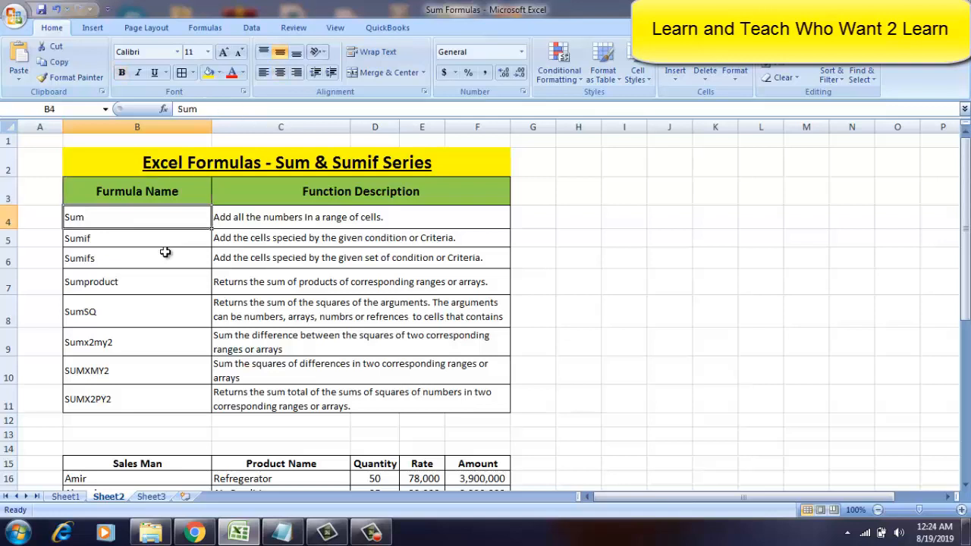
key("Up")
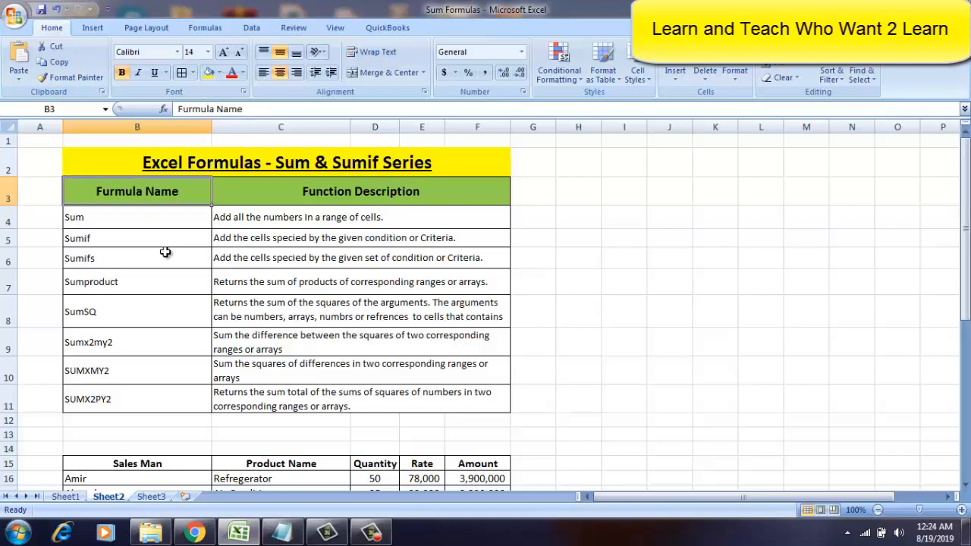
key("Right")
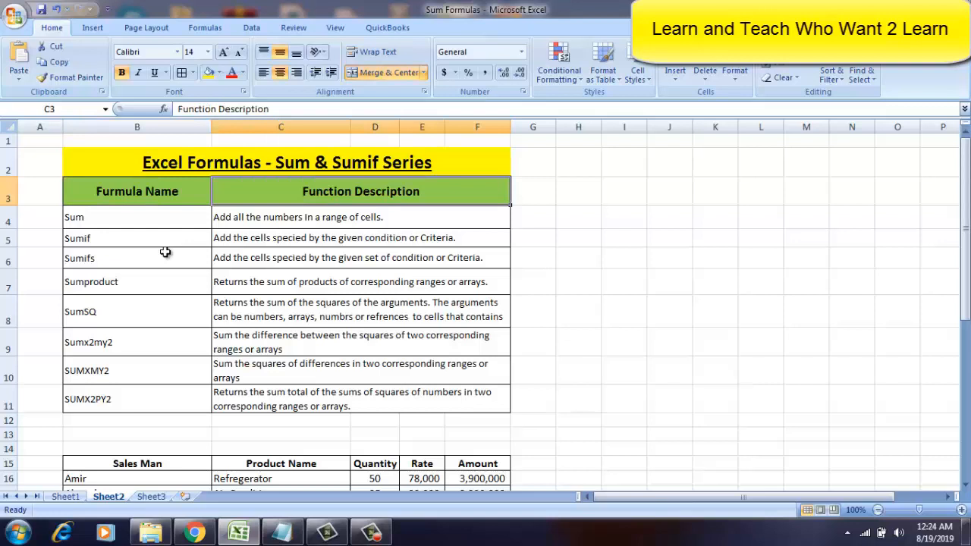
key("Down")
key("Left")
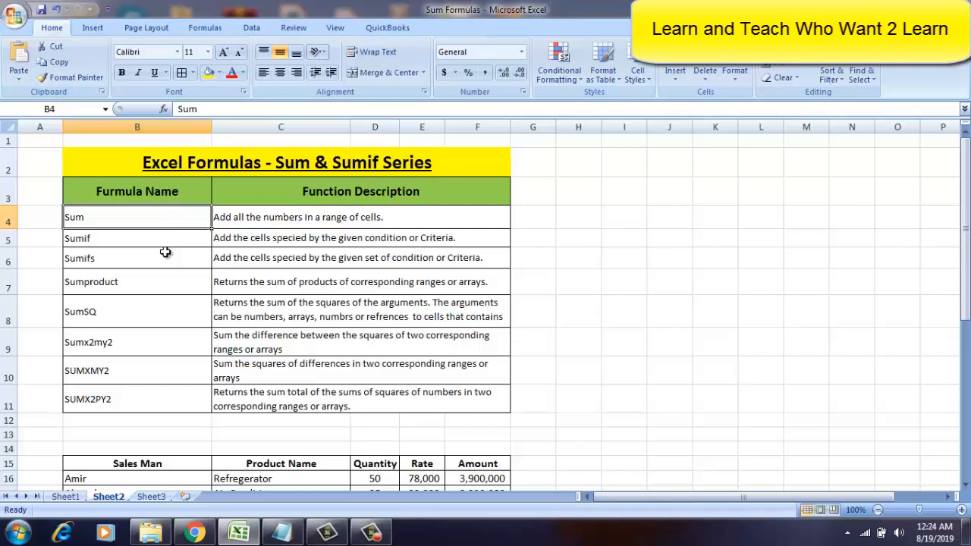
key("Right")
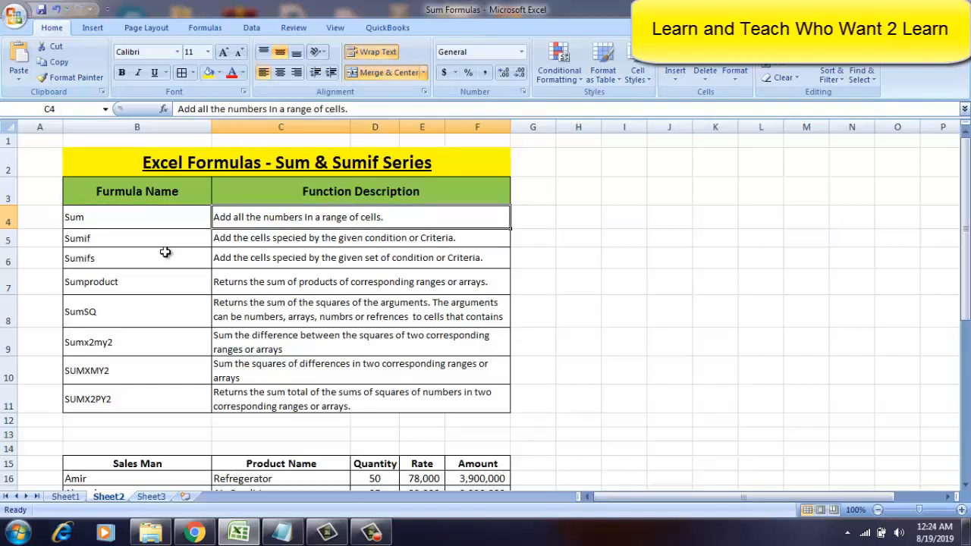
key("Left")
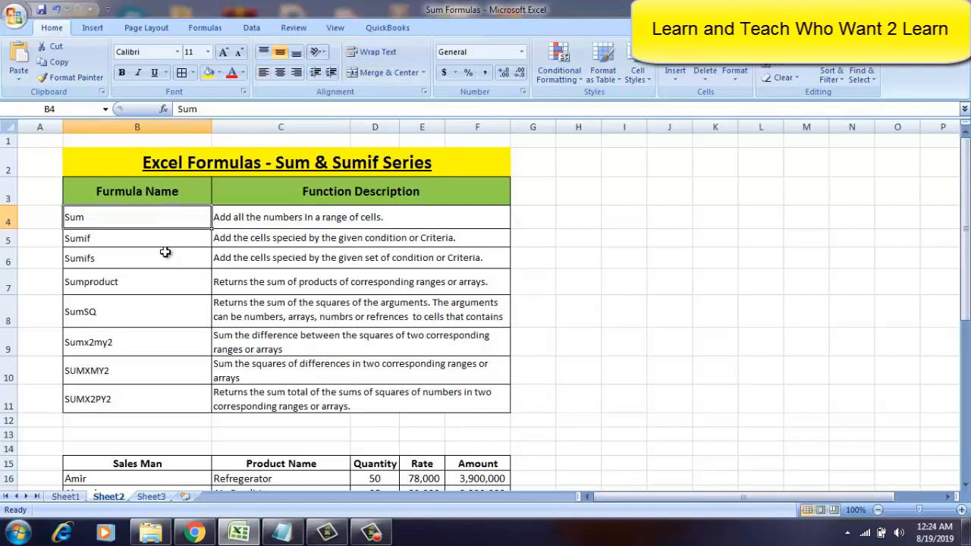
key("Down")
key("Right")
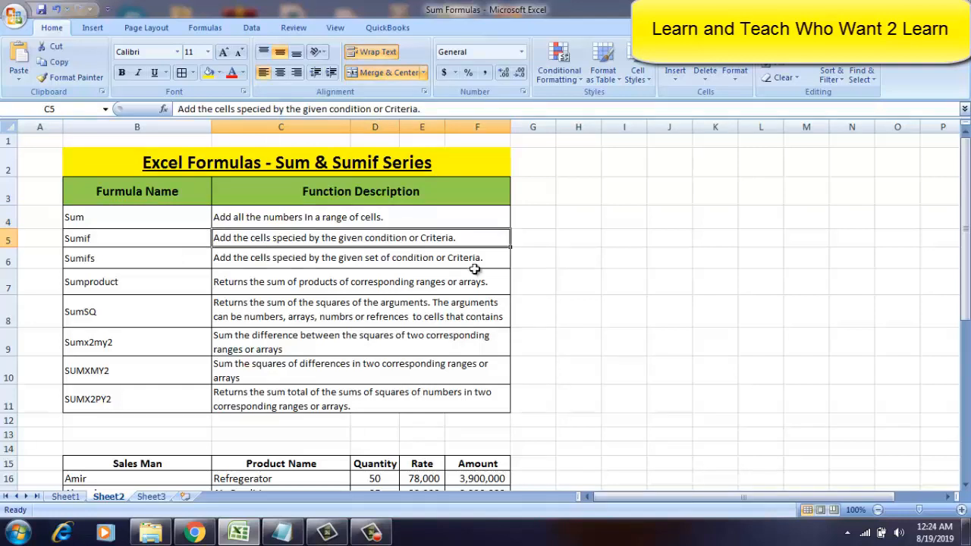
left_click(150, 259)
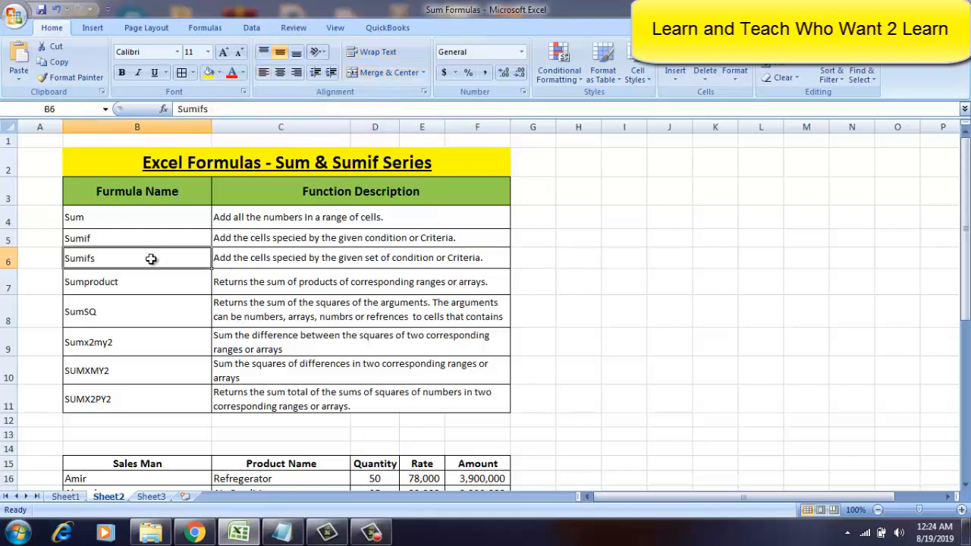
left_click(156, 240)
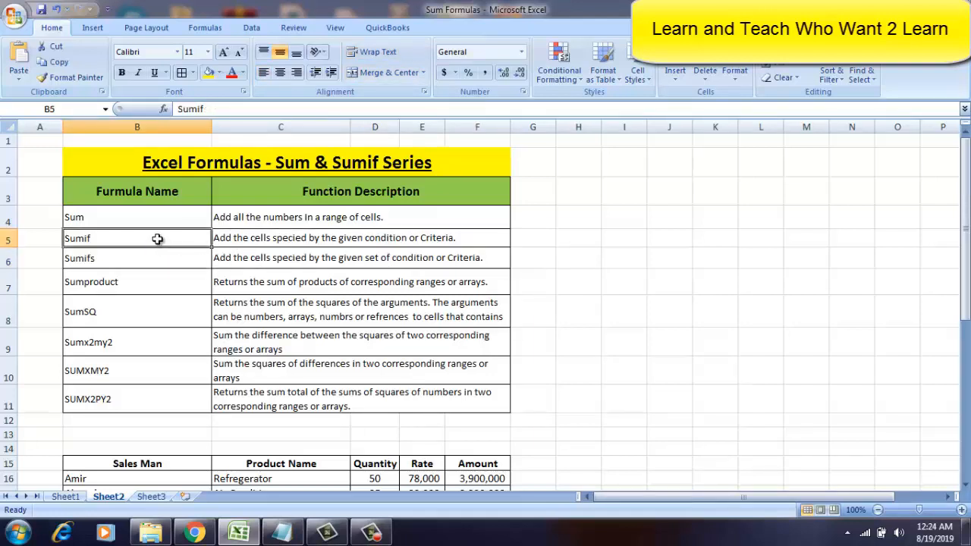
left_click(257, 236)
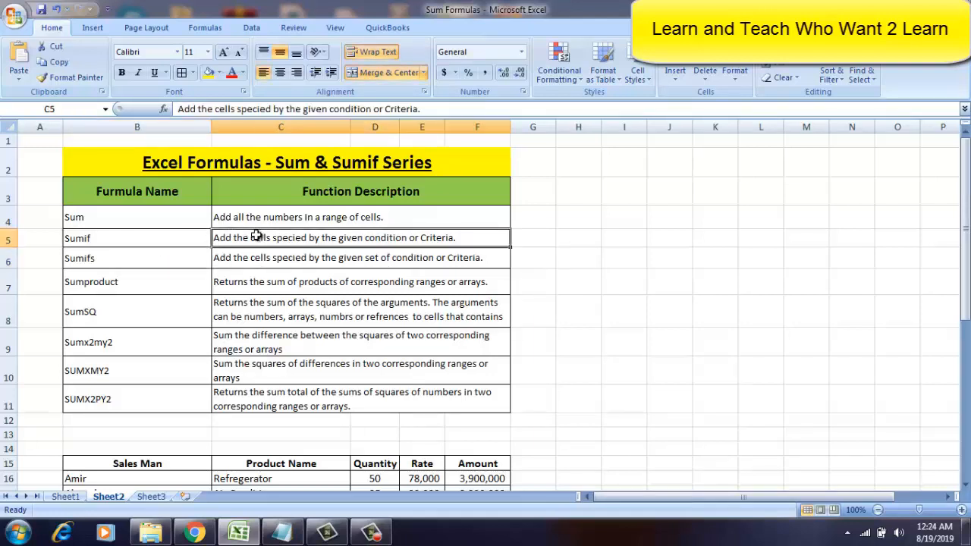
Read the descriptions of the Sumifs, Sumproduct and SumSQ functions in the formula table.
left_click(130, 261)
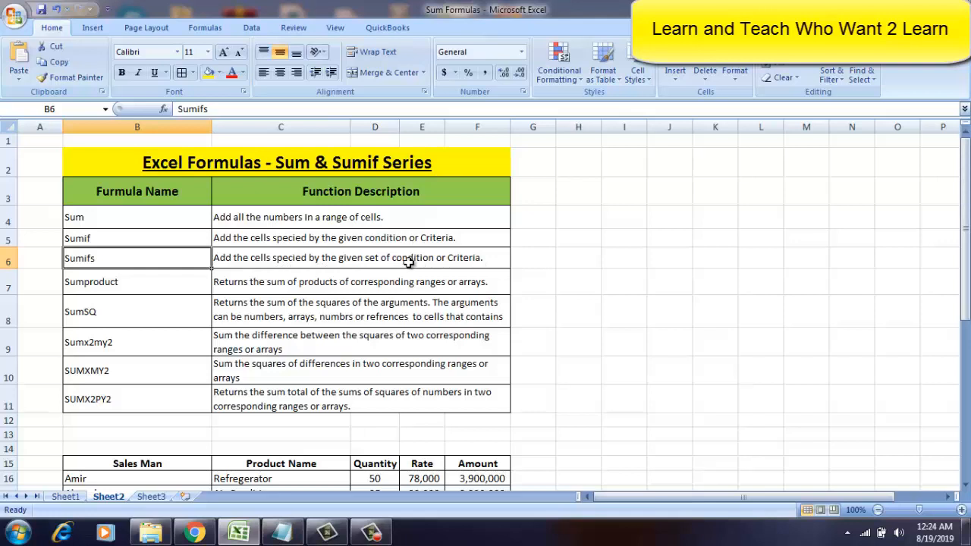
left_click(347, 258)
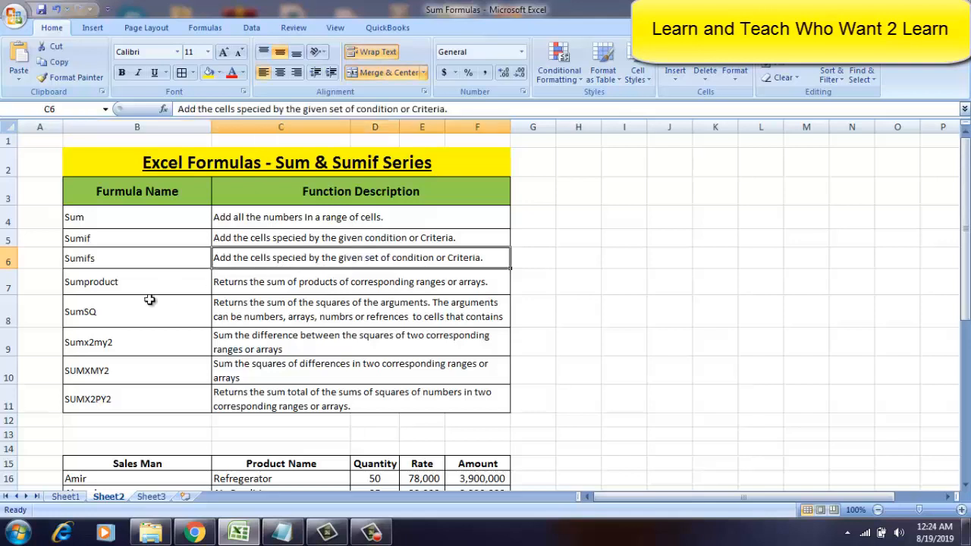
left_click(134, 283)
left_click(241, 289)
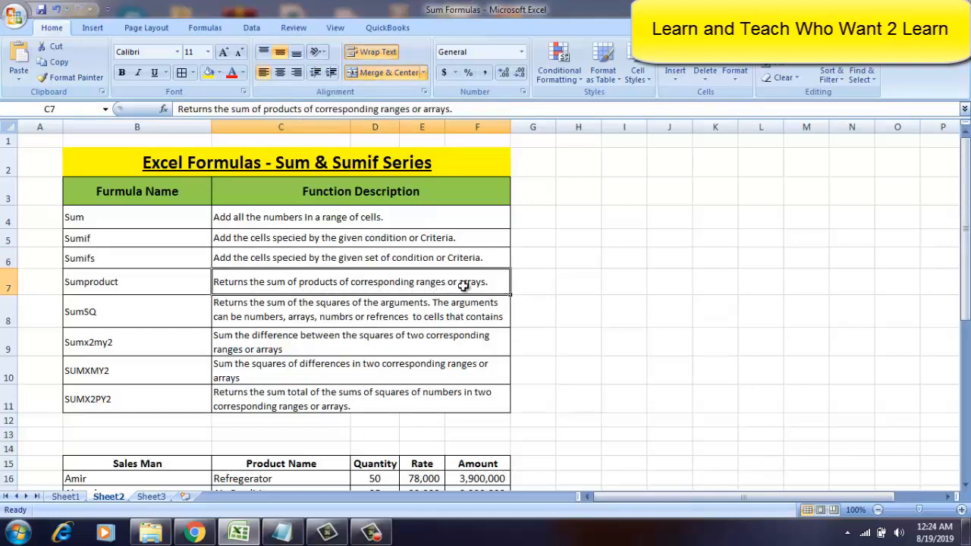
left_click(127, 282)
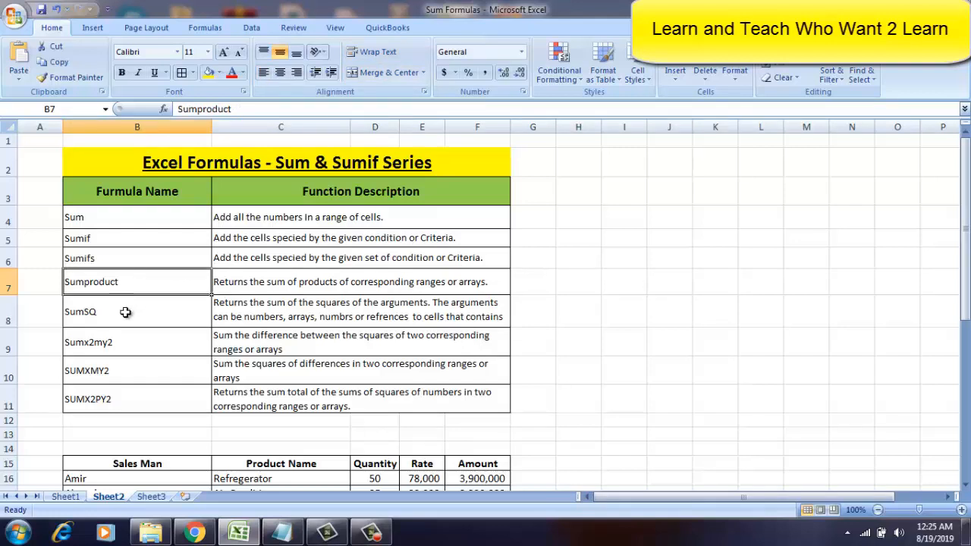
left_click(126, 316)
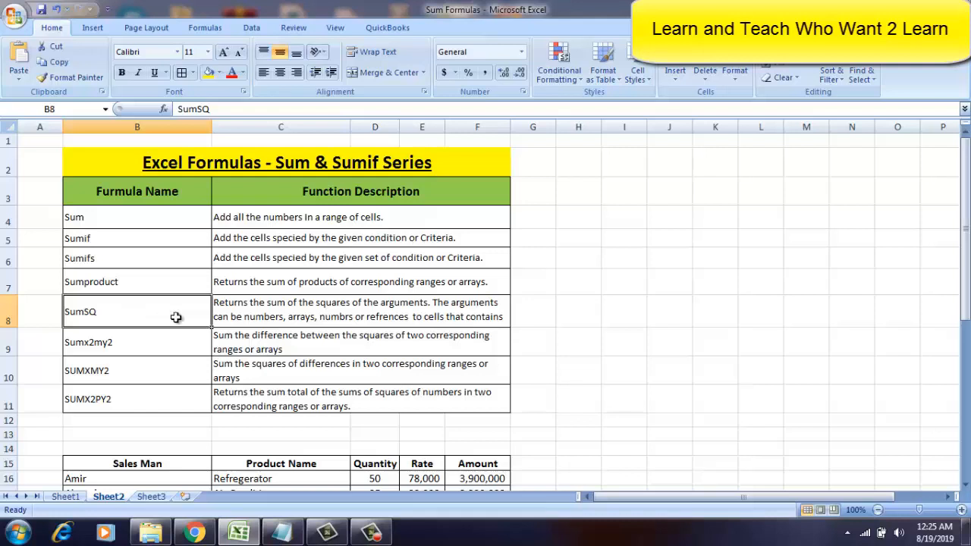
left_click(271, 317)
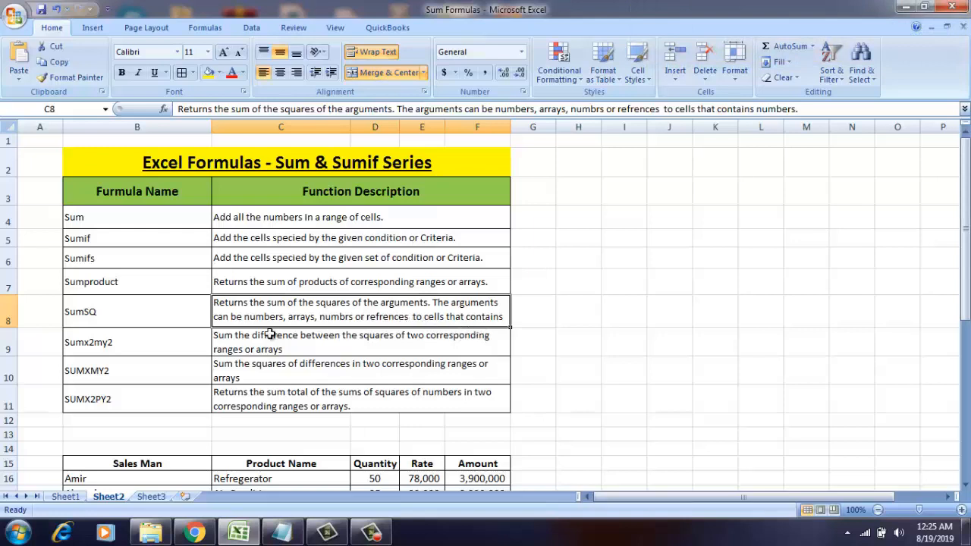
Read the descriptions of the Sumx2my2, SUMXMY2 and SUMX2PY2 functions in the formula table.
left_click(136, 347)
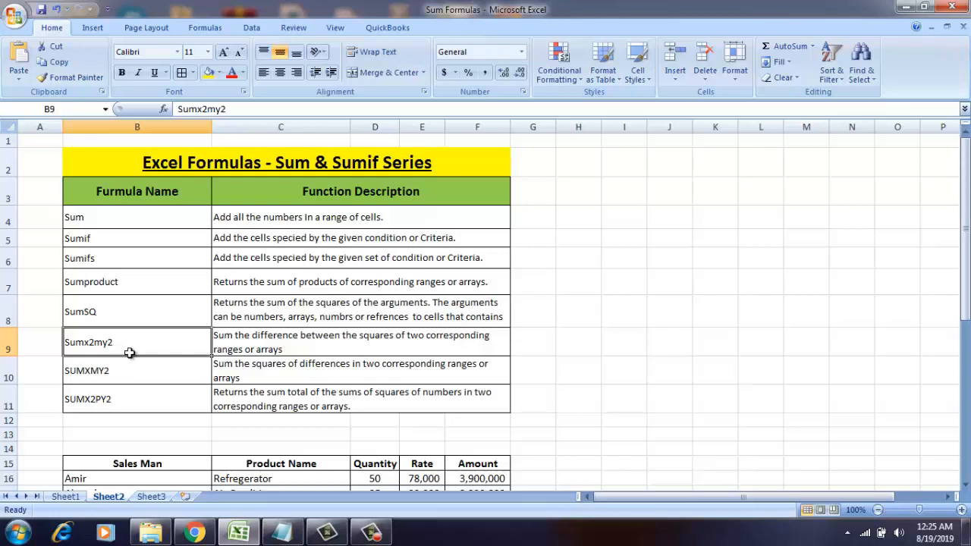
key("Down")
key("Down")
key("Down")
key("Down")
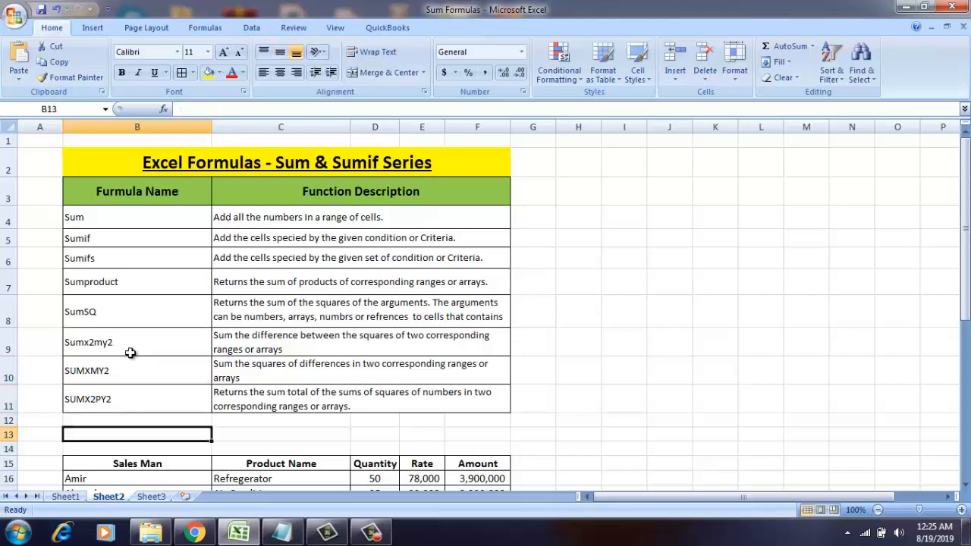
left_click(244, 341)
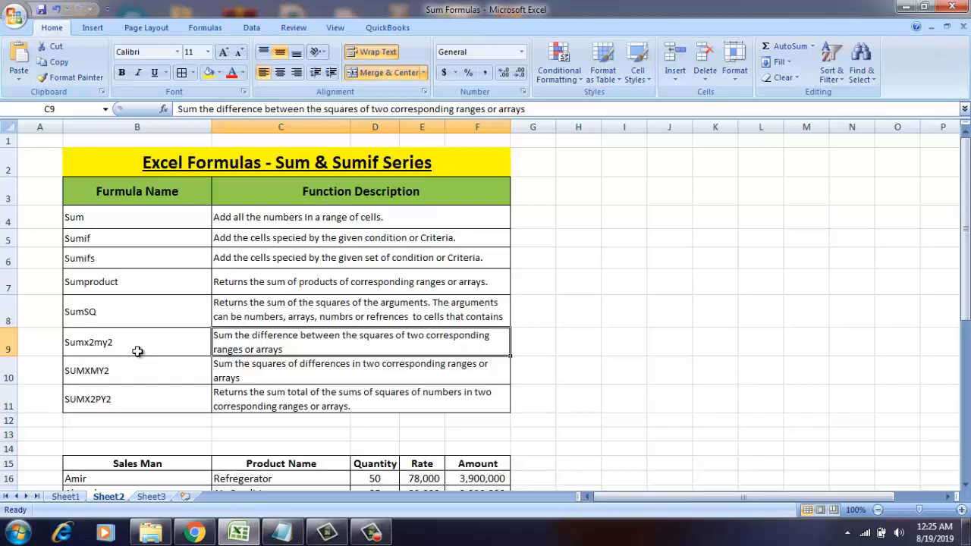
left_click(125, 374)
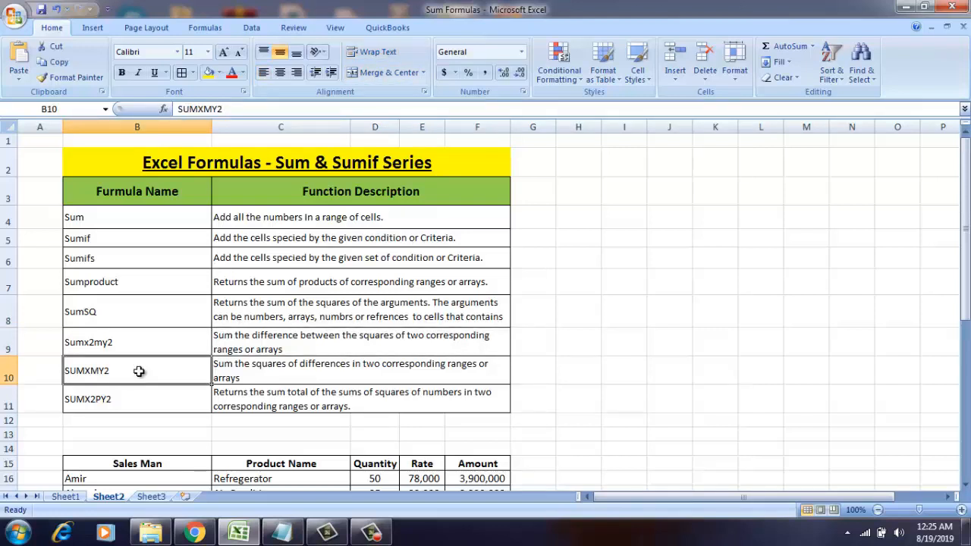
left_click(250, 371)
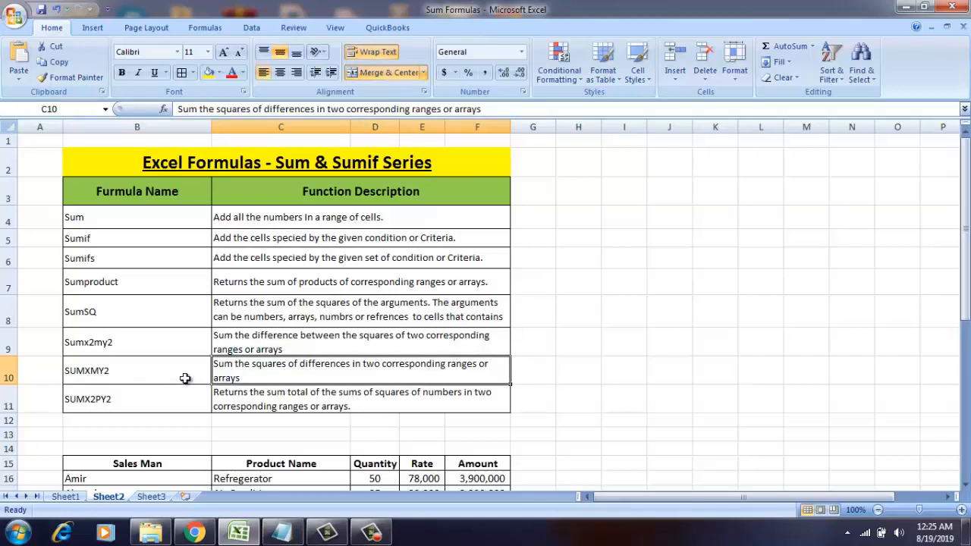
left_click(139, 395)
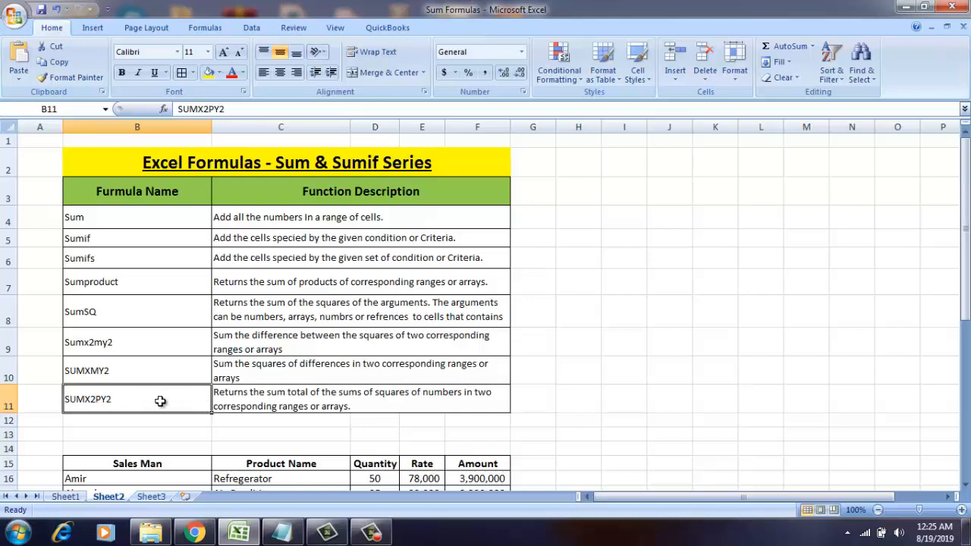
left_click(260, 399)
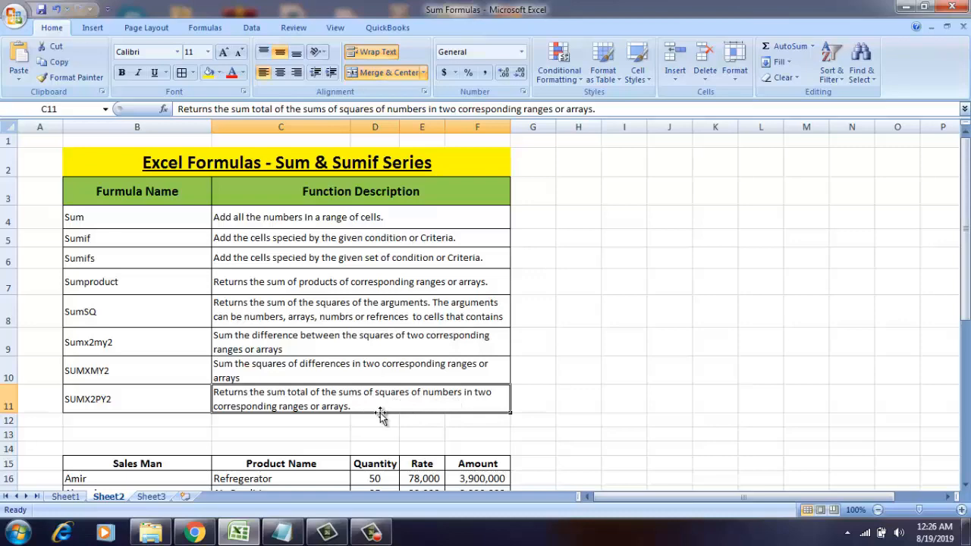
left_click(121, 406)
Go down to the sales data table below the formula list and look through its Sales Man column.
mouse_move(150, 534)
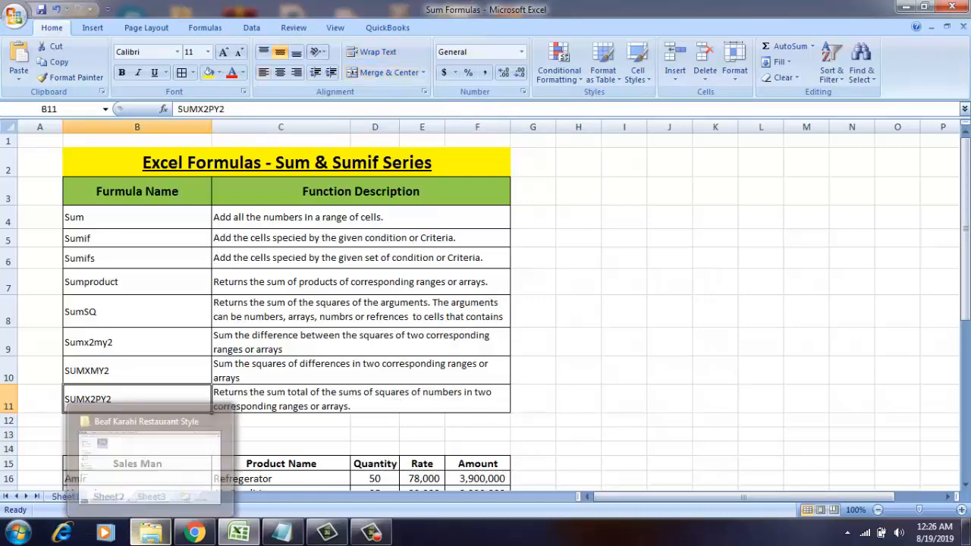
key("Down")
key("Down")
key("Down")
key("Down")
key("Down")
key("Down")
key("Down")
key("Down")
key("Down")
key("Down")
key("Down")
key("Down")
key("Down")
key("Down")
key("Down")
key("Down")
key("Down")
key("Down")
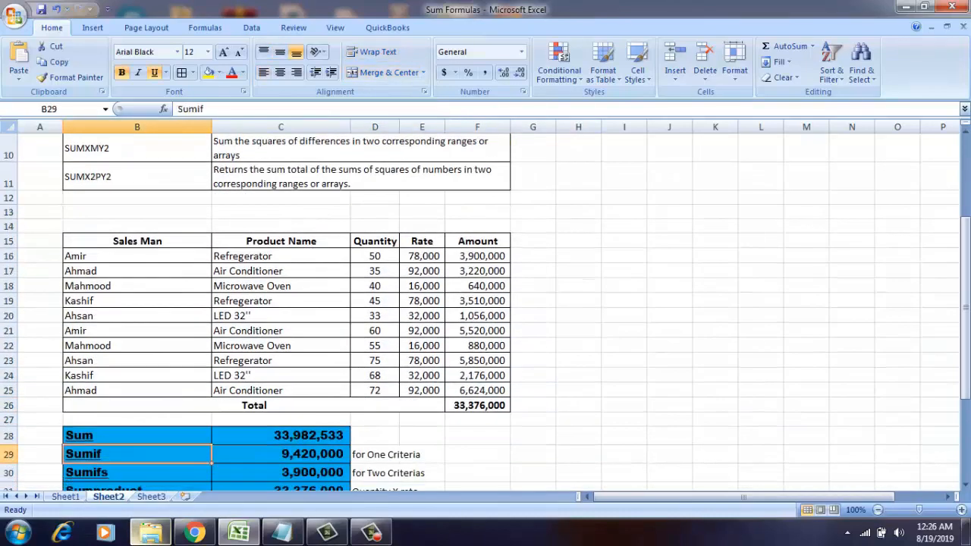
key("Up")
key("Up")
key("Up")
key("Up")
key("Up")
key("Up")
key("Up")
key("Up")
key("Up")
key("Up")
key("Up")
key("Up")
key("Up")
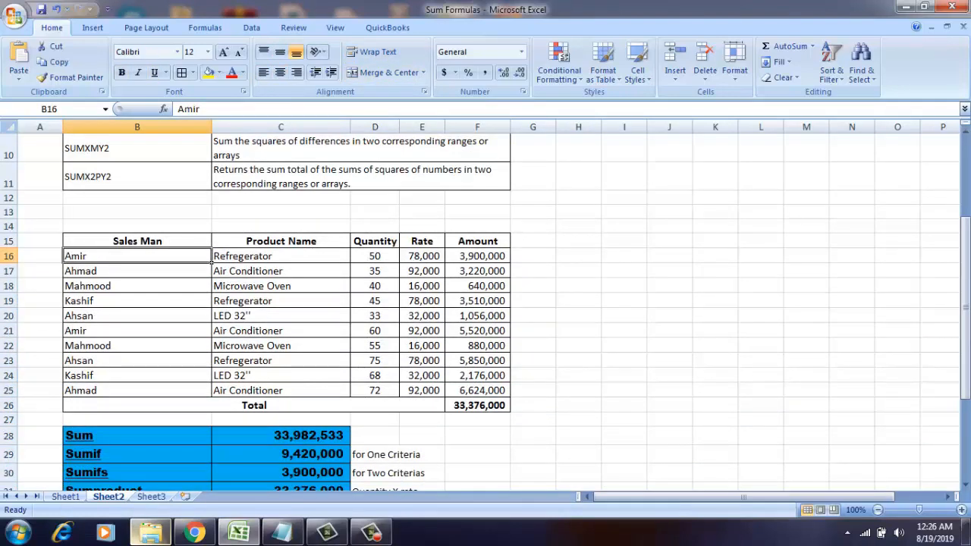
key("Down")
key("Down")
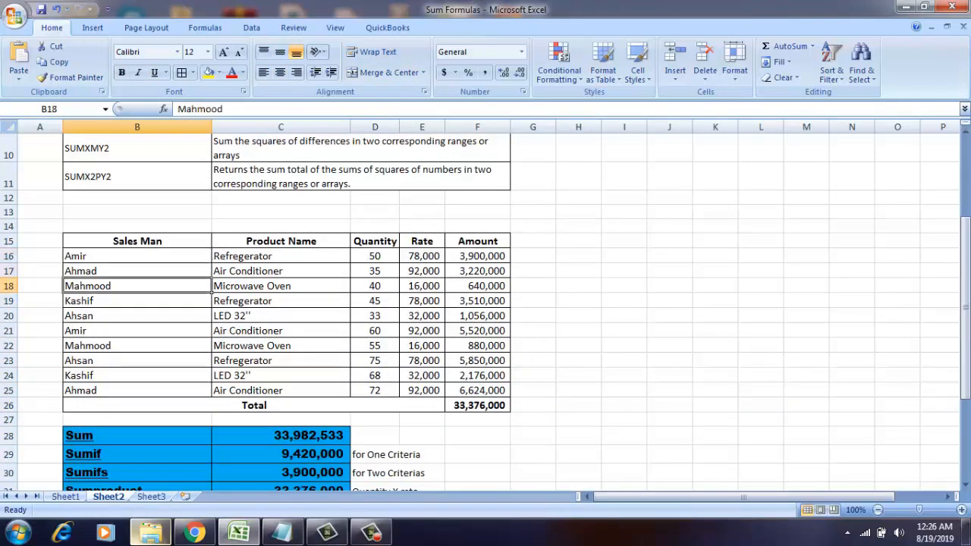
Examine the Product Name, Sales Man and Quantity entries of the sales data table.
key("Right")
key("Up")
key("Up")
key("Up")
key("Down")
key("Down")
key("Down")
key("Down")
key("Down")
key("Down")
key("Down")
key("Down")
key("Down")
key("Down")
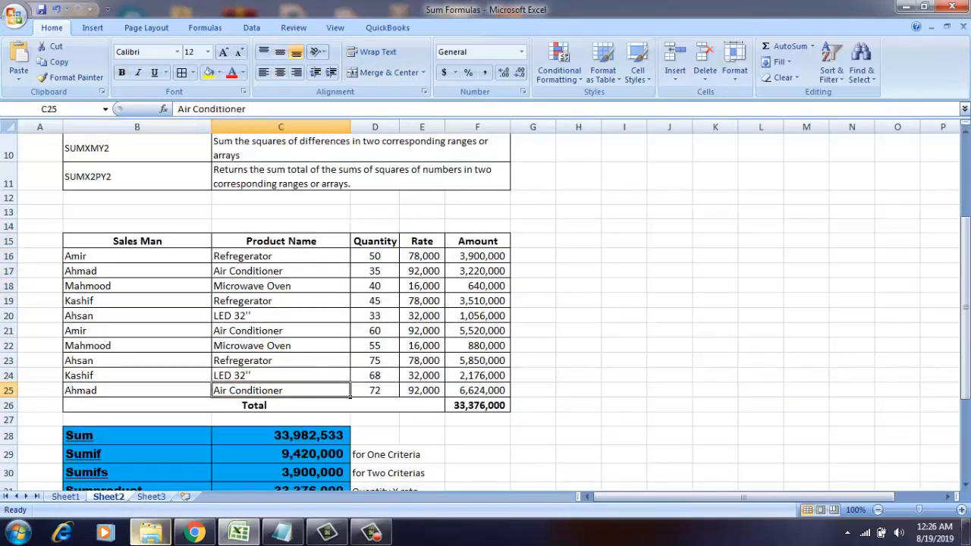
key("Left")
key("Up")
key("Up")
key("Up")
key("Up")
key("Up")
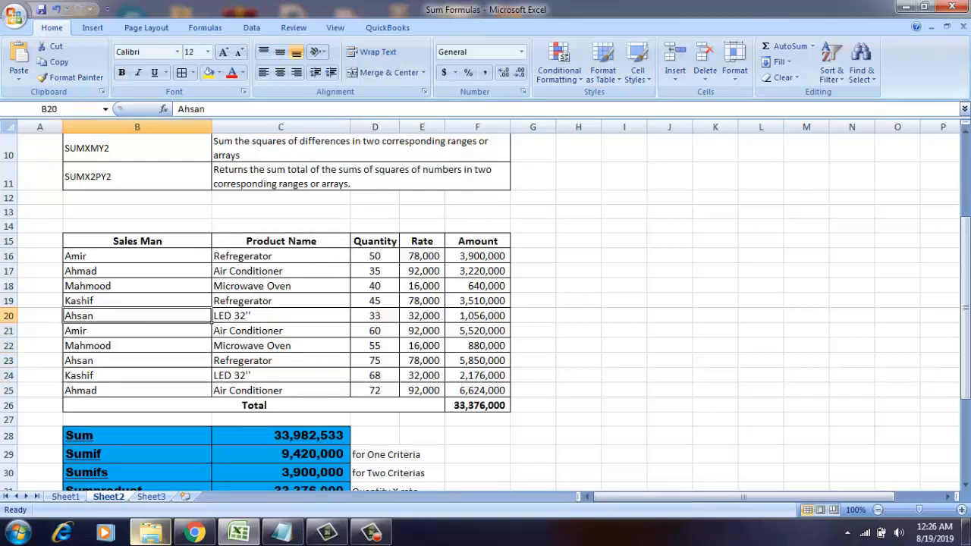
key("Right")
key("Right")
key("Up")
key("Up")
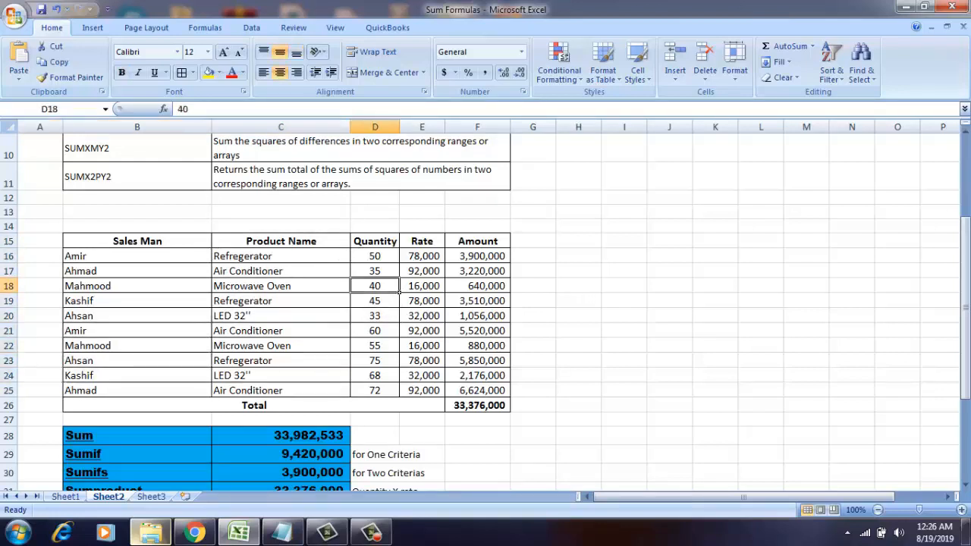
Examine the Amount column of the sales data table, working down through its rows.
key("Right")
key("Right")
key("Down")
key("Down")
key("Down")
key("Down")
key("Down")
key("Down")
key("Down")
key("Down")
key("Down")
key("Down")
key("Down")
key("Down")
key("Down")
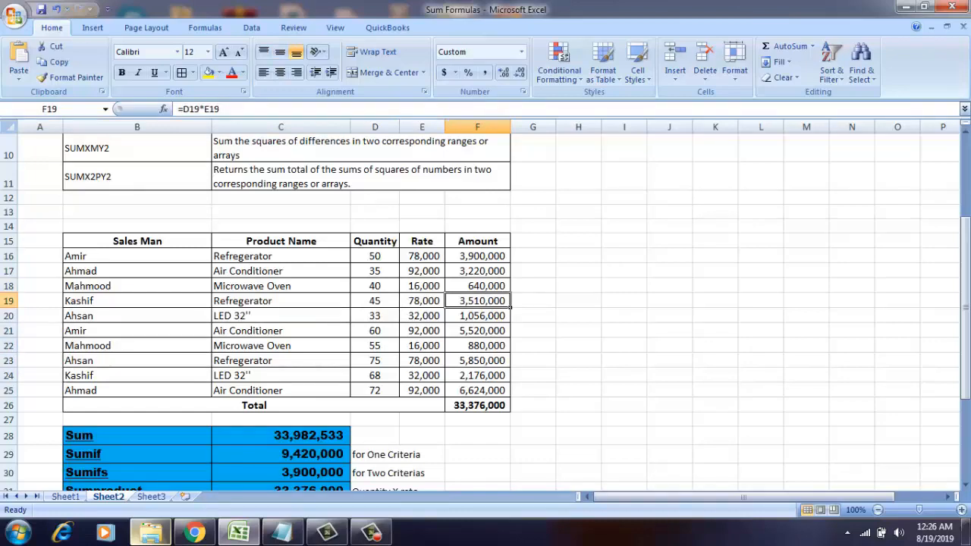
Examine the results block below the sales table, from Sum to SUMX2PY2, with the written-out calculations beside it.
key("Left")
key("Left")
key("Left")
key("Left")
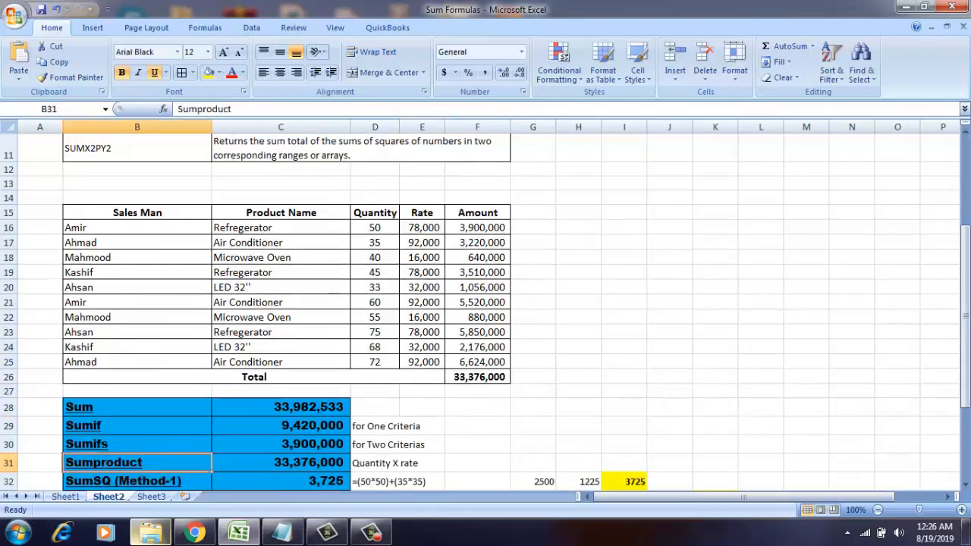
key("Down")
key("Down")
key("Down")
key("Down")
key("Down")
key("Down")
key("Down")
key("Down")
scroll(281, 341, "down", 2)
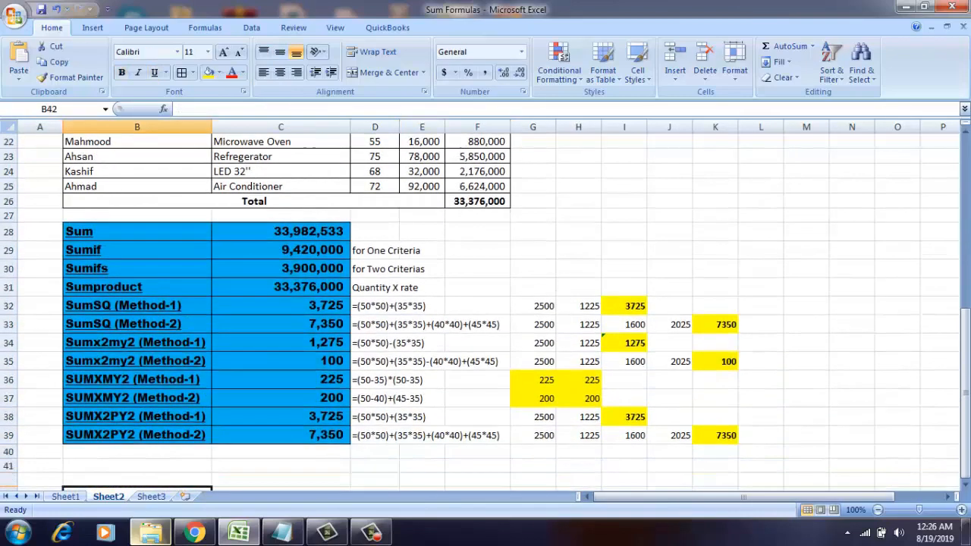
key("Up")
key("Up")
key("Up")
key("Right")
key("Right")
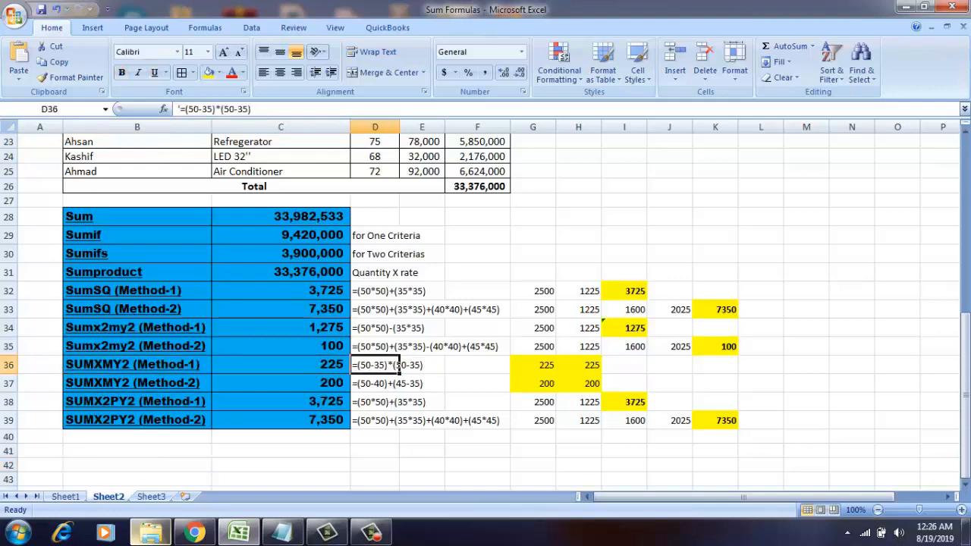
Go back up to the sales data table and look through its Sales Man column down to the results block.
key("Left")
key("Left")
key("Up")
key("Up")
key("Up")
key("Up")
key("Up")
key("Up")
key("Up")
key("Up")
key("Up")
key("Up")
key("Up")
key("Up")
key("Up")
key("Up")
key("Up")
key("Up")
key("Up")
key("Up")
key("Up")
key("Up")
key("Up")
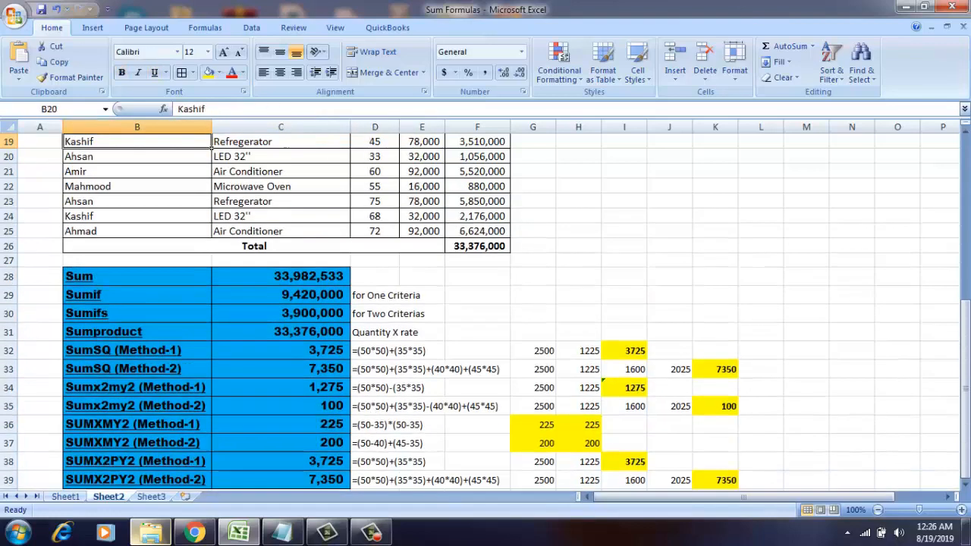
key("Down")
key("Down")
key("Down")
key("Down")
key("Down")
key("Down")
key("Down")
key("Down")
key("Down")
key("Down")
key("Down")
key("Down")
key("Down")
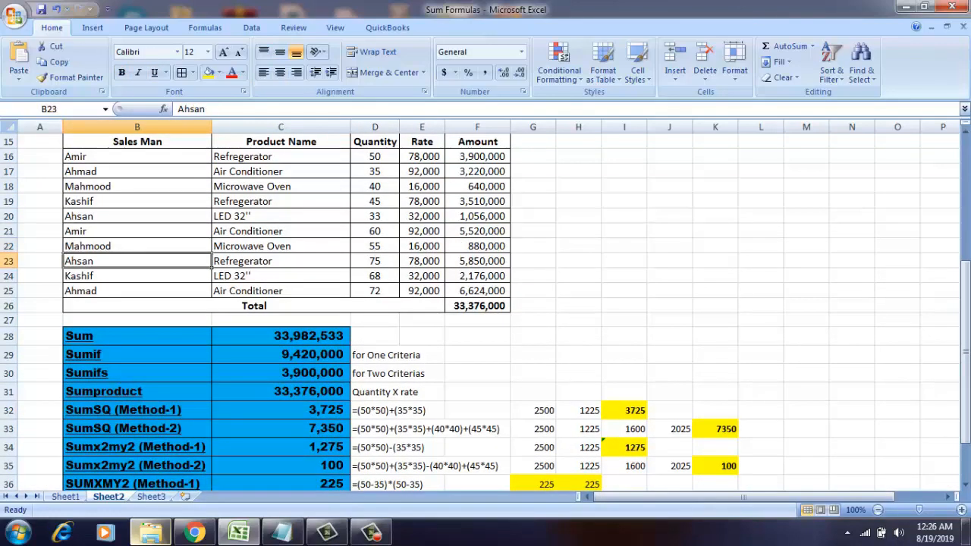
key("Right")
key("Right")
key("Right")
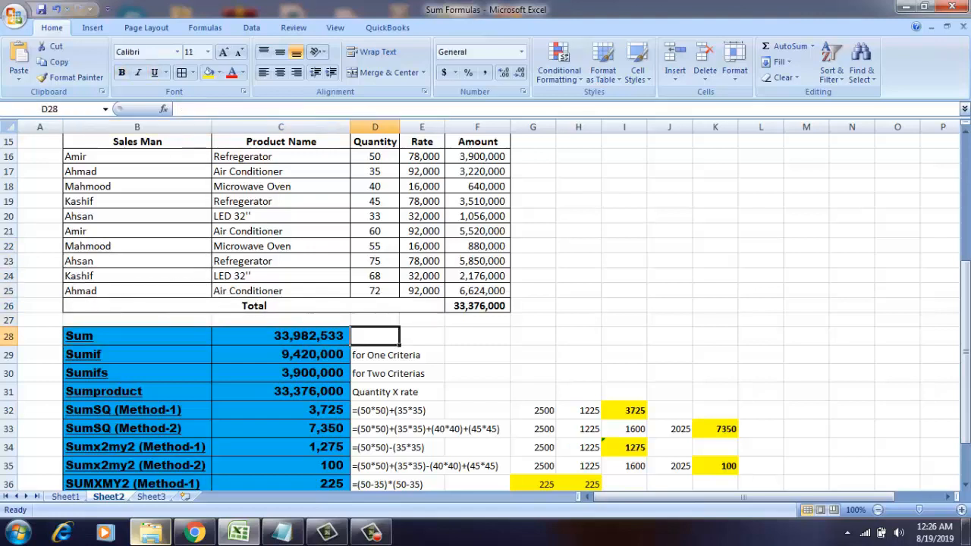
Examine the Rate column of the sales data table, working up to its header.
key("Up")
key("Up")
key("Up")
key("Up")
key("Up")
key("Up")
key("Up")
key("Up")
key("Up")
key("Up")
key("Up")
key("Up")
key("Up")
key("Up")
key("Up")
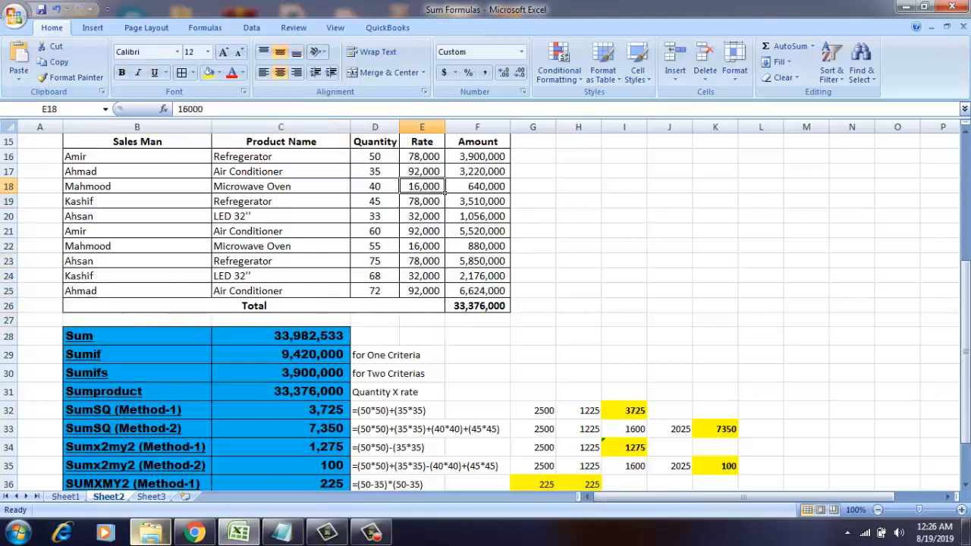
key("Down")
key("Down")
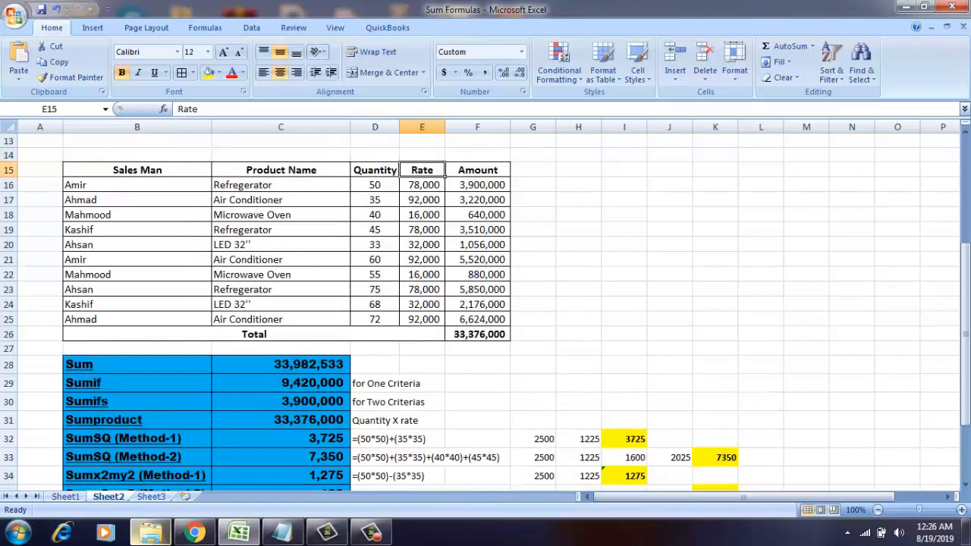
Clear the Amount values in F16:F25 and undo the deletion.
key("Right")
key("Down")
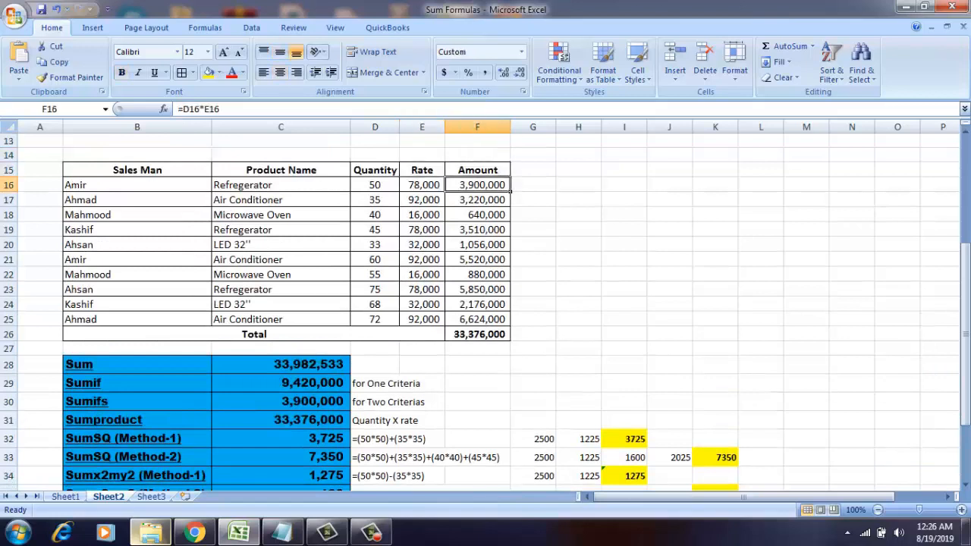
key("shift+Down")
key("shift+Down")
key("shift+Down")
key("shift+Down")
key("shift+Down")
key("shift+Down")
key("shift+Down")
key("shift+Down")
key("shift+Down")
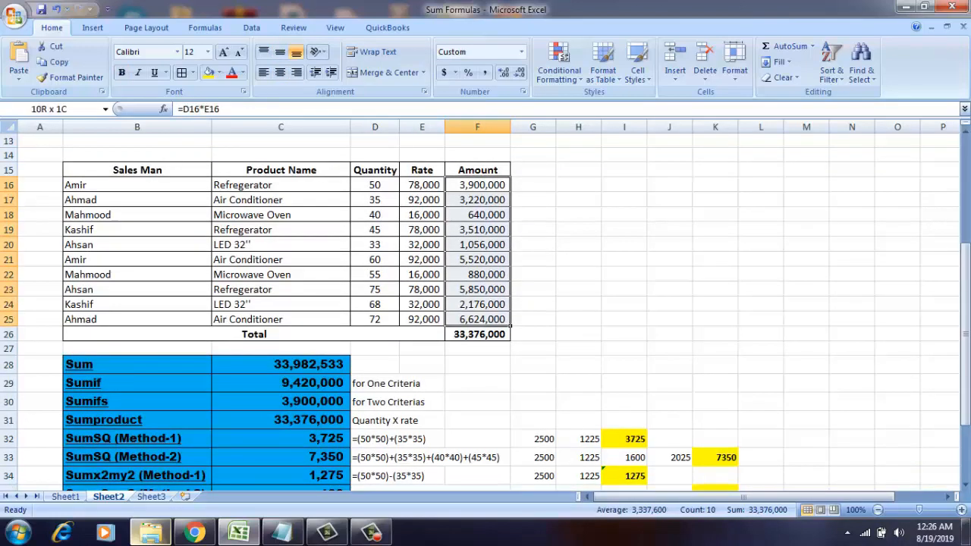
key("Delete")
key("Down")
key("Down")
key("Down")
key("Down")
key("Down")
key("Down")
key("Down")
key("Down")
key("Down")
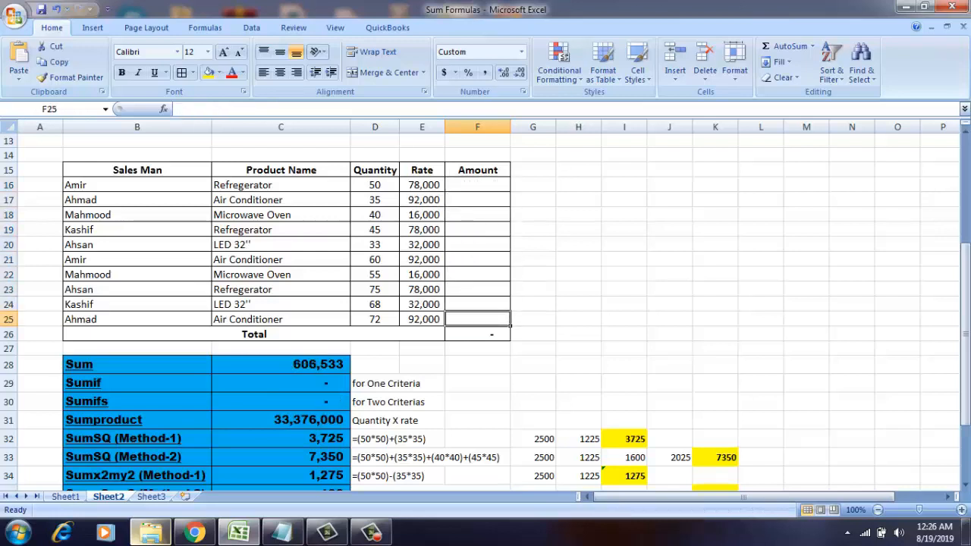
key("ctrl+z")
Clear the Total formula in cell F26 below the Amount column.
key("Down")
key("Down")
key("Down")
key("Down")
key("Down")
key("Down")
key("Down")
key("Down")
key("Down")
key("Down")
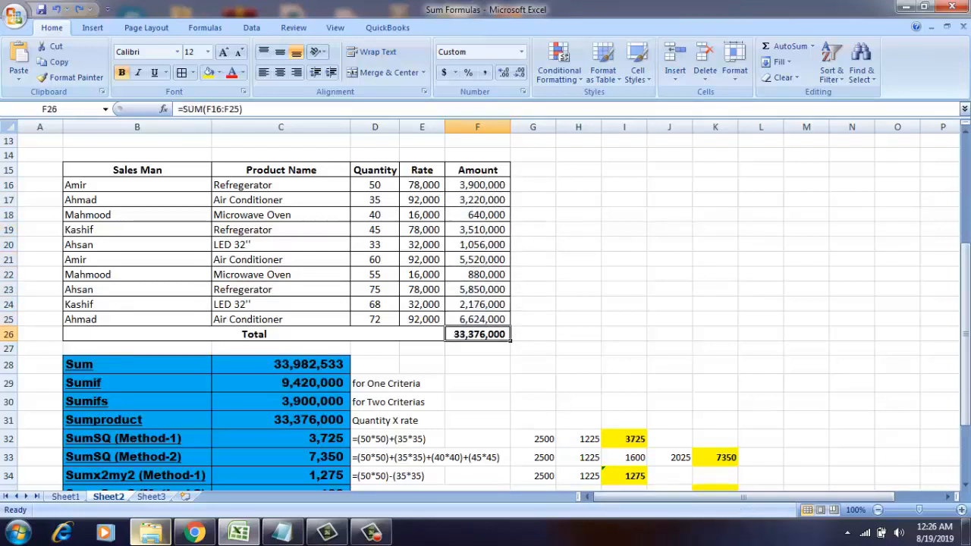
key("Delete")
Total the Amount values into F26 by applying AutoSum to the range F16:F26.
key("Up")
key("Up")
key("Up")
key("Up")
key("Up")
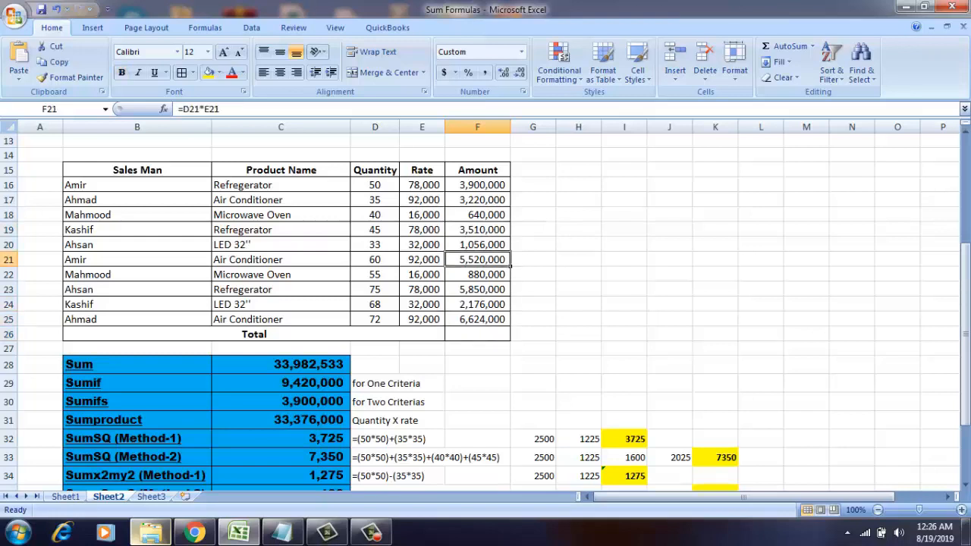
key("Up")
key("Up")
key("Up")
key("Up")
key("Up")
key("shift+Down")
key("shift+Down")
key("shift+Down")
key("shift+Down")
key("shift+Down")
key("shift+Down")
key("shift+Down")
key("shift+Down")
key("shift+Down")
key("shift+Down")
key("shift+Down")
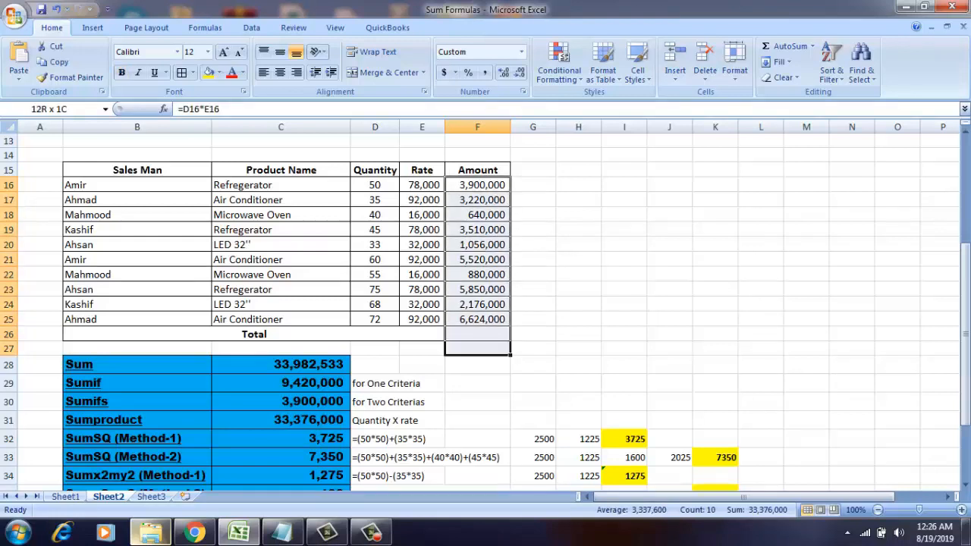
key("shift+Up")
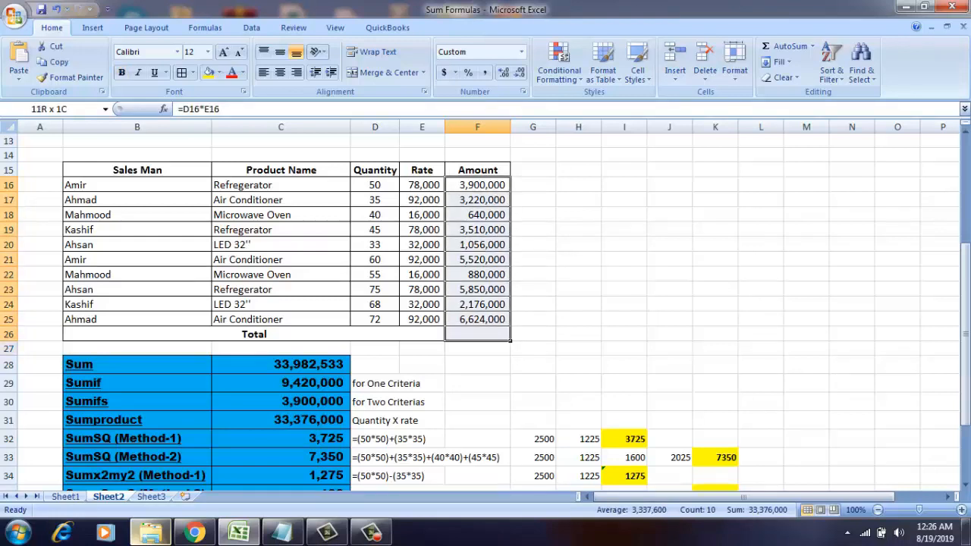
left_click(793, 47)
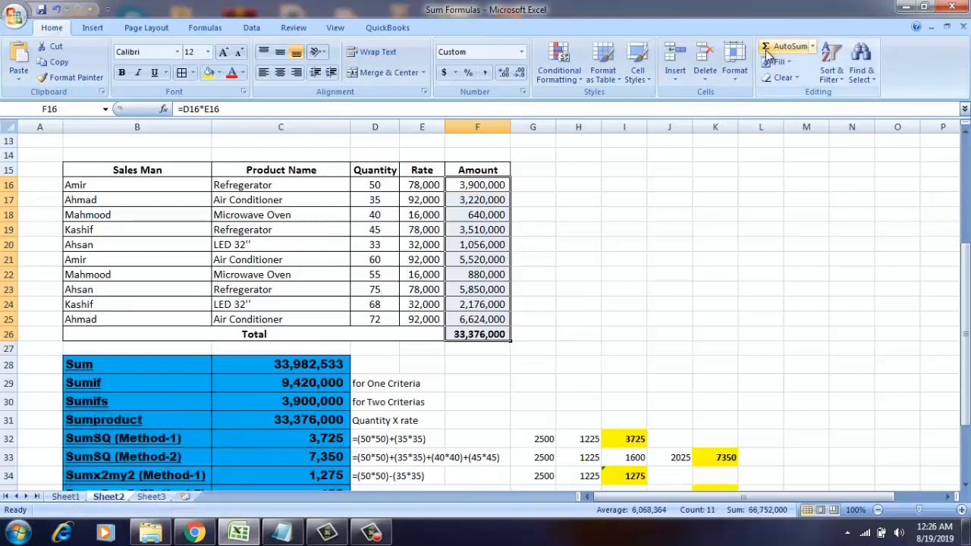
Open the formula in Total cell F26 to review its summed range, leaving it as it is.
left_click(465, 329)
double_click(466, 332)
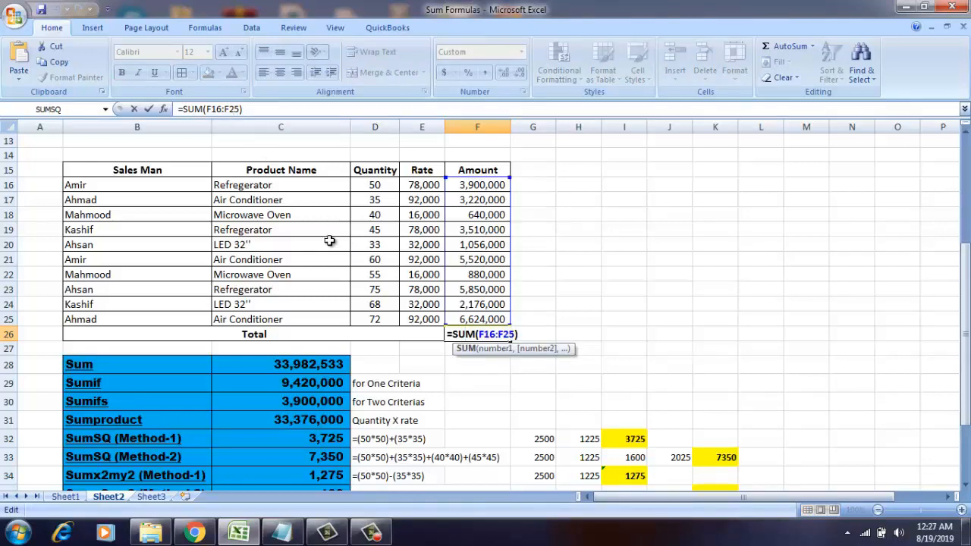
key("Return")
Clear the Sum result in C28 and insert the SUM function there, found by searching the functions for "sum".
key("Left")
key("Left")
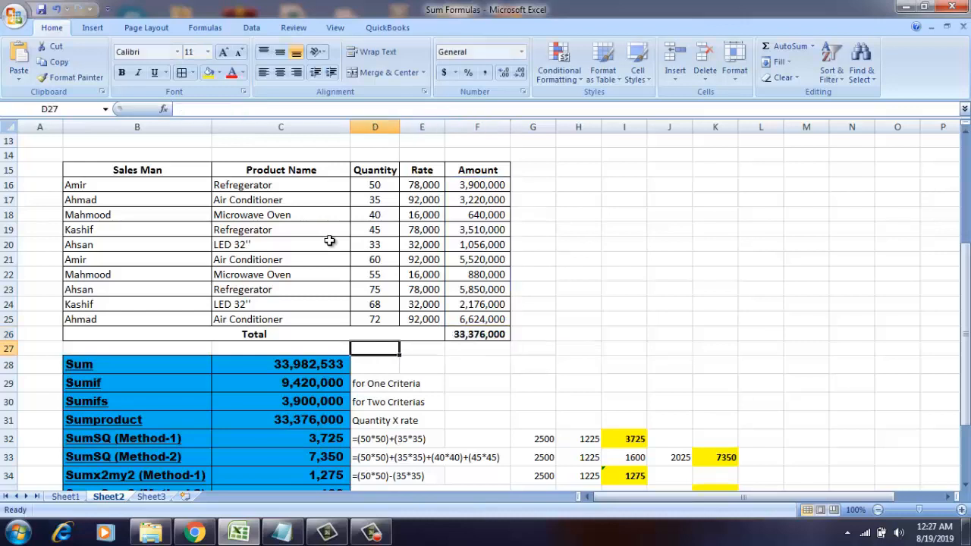
key("Left")
key("Down")
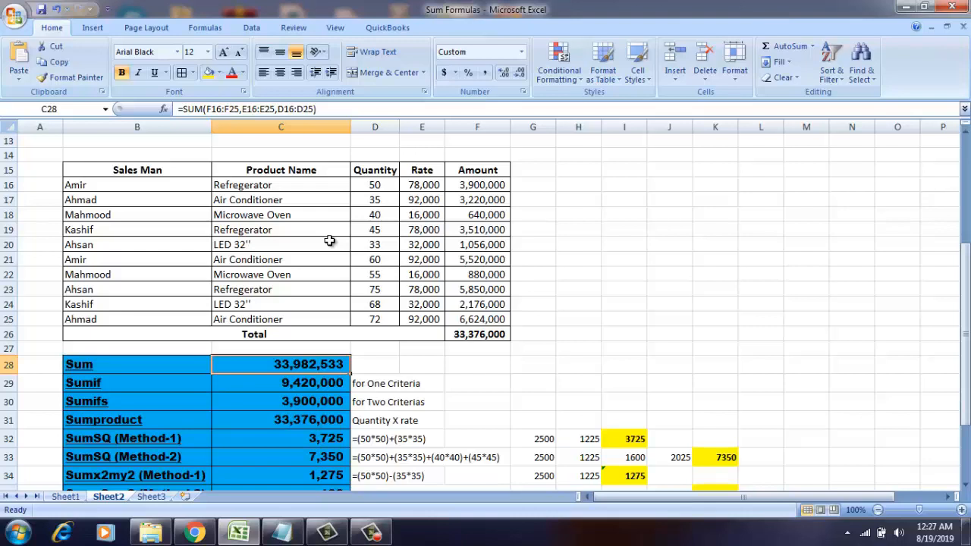
key("Delete")
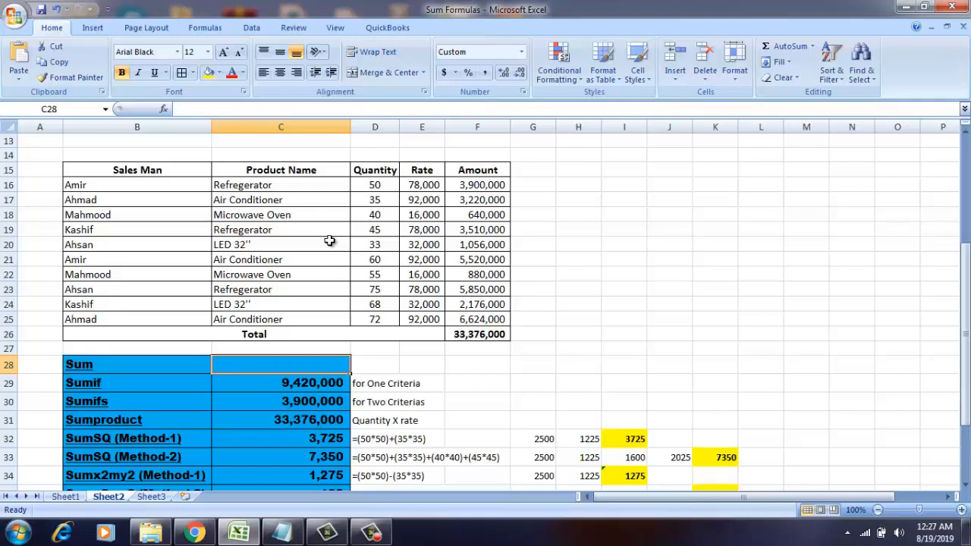
left_click(163, 110)
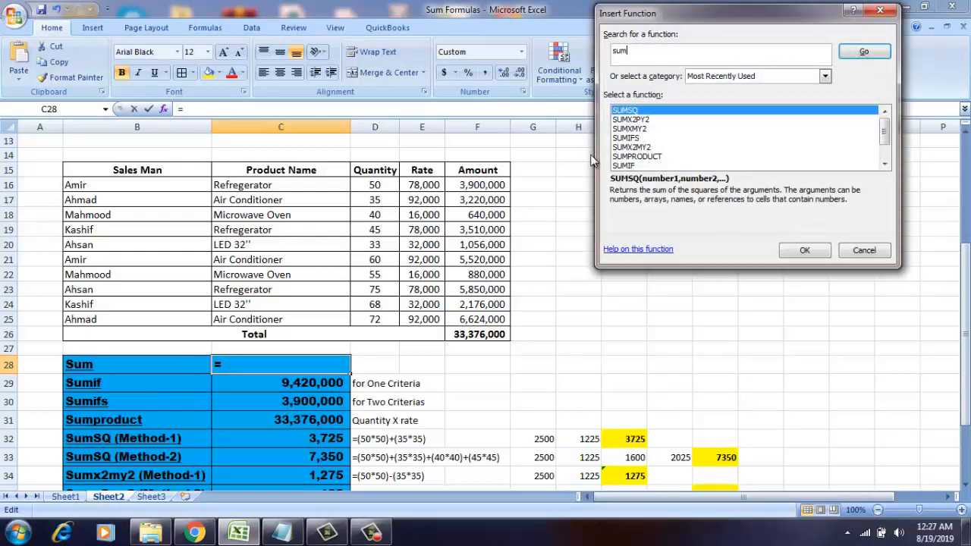
key("Return")
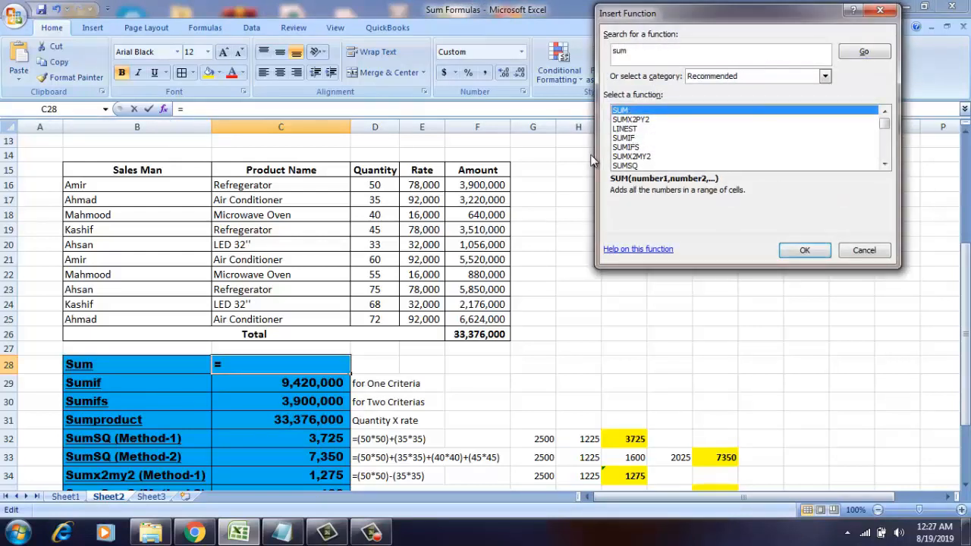
double_click(620, 113)
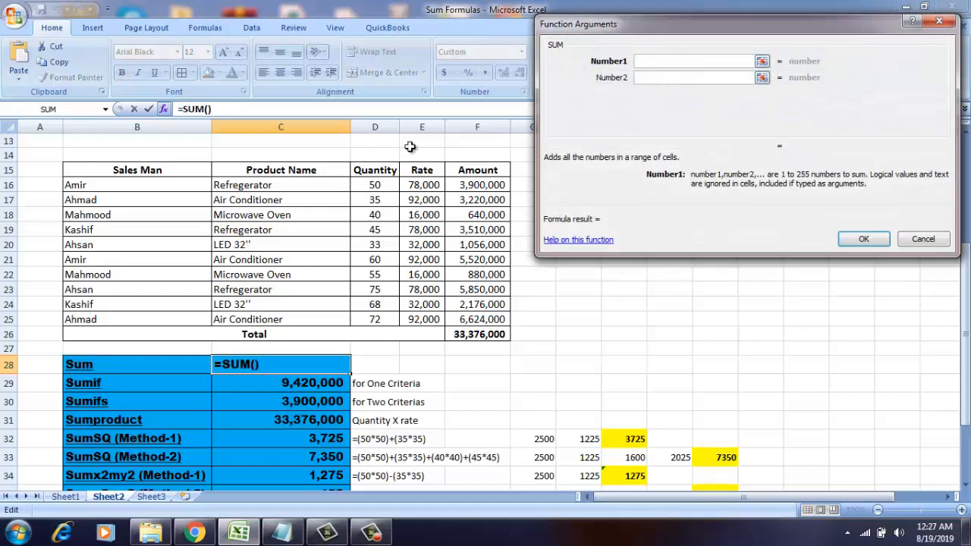
Set the SUM arguments to D16:D25, E16:E25 and F16:F25 and complete the formula in C28.
left_click_drag(373, 186, 376, 322)
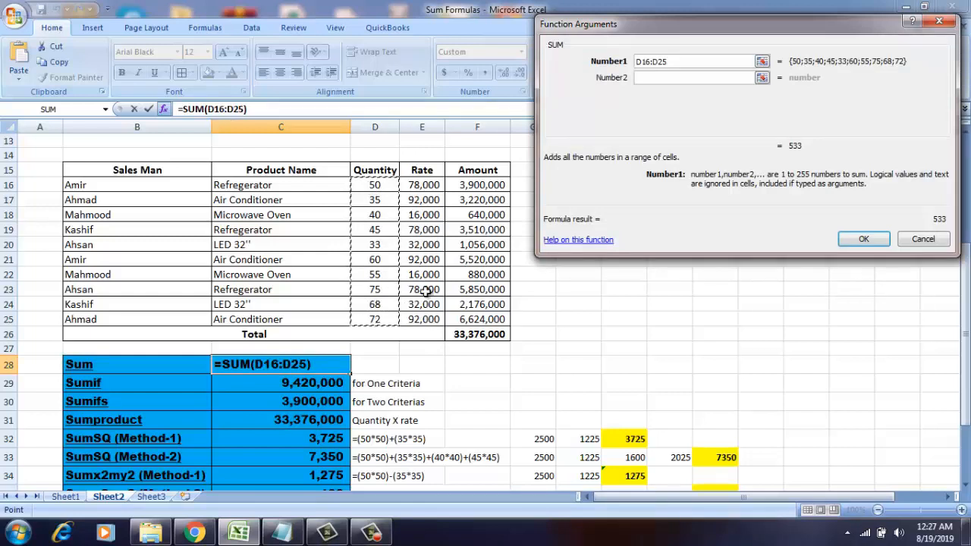
left_click(682, 79)
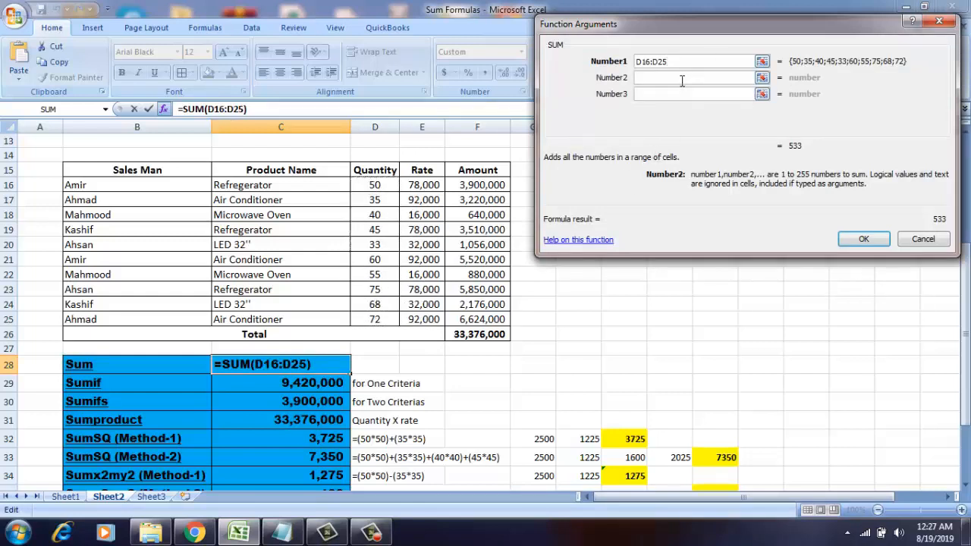
left_click_drag(414, 188, 406, 319)
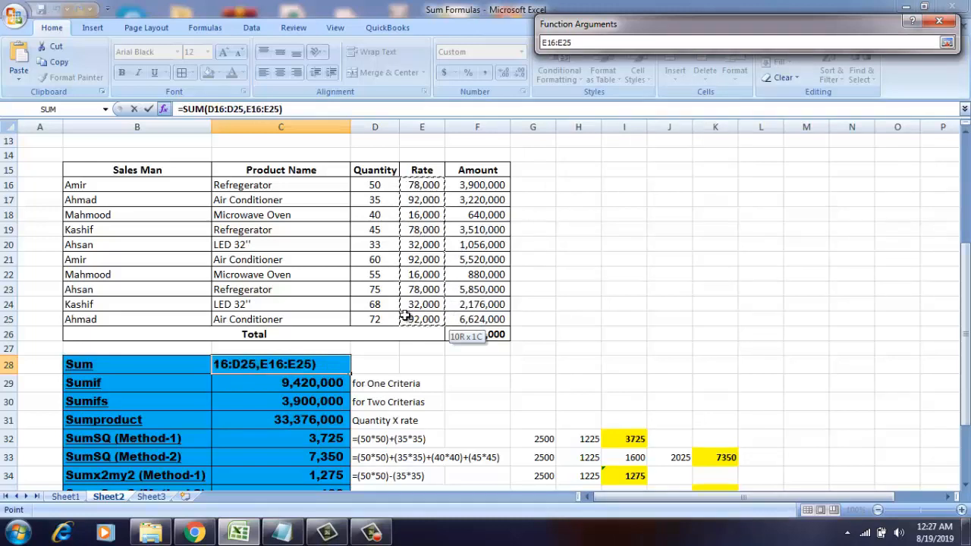
left_click_drag(405, 318, 406, 318)
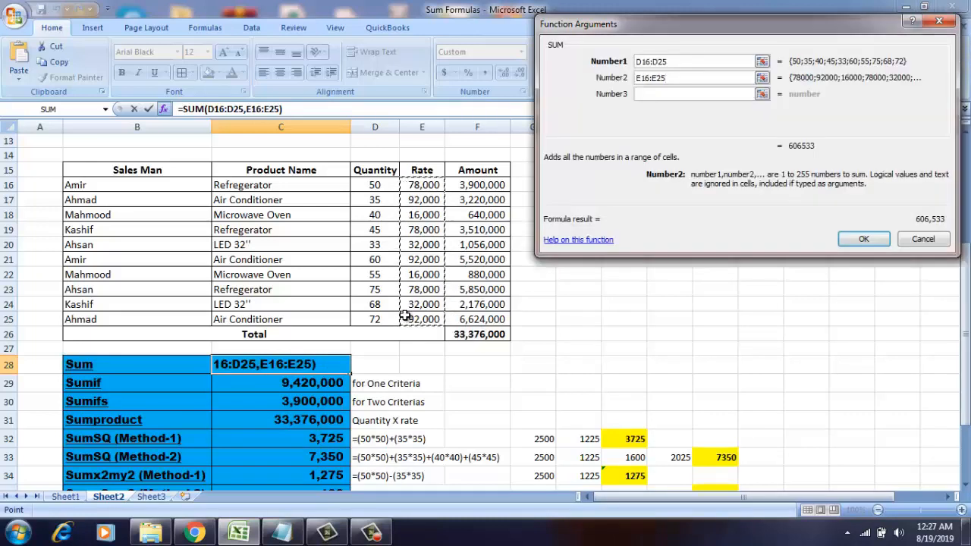
left_click(695, 94)
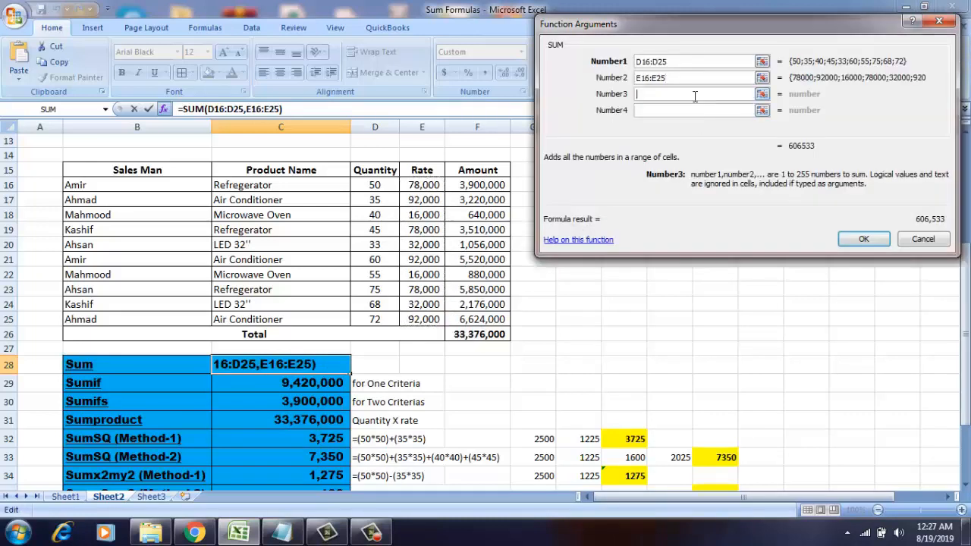
left_click_drag(452, 185, 451, 319)
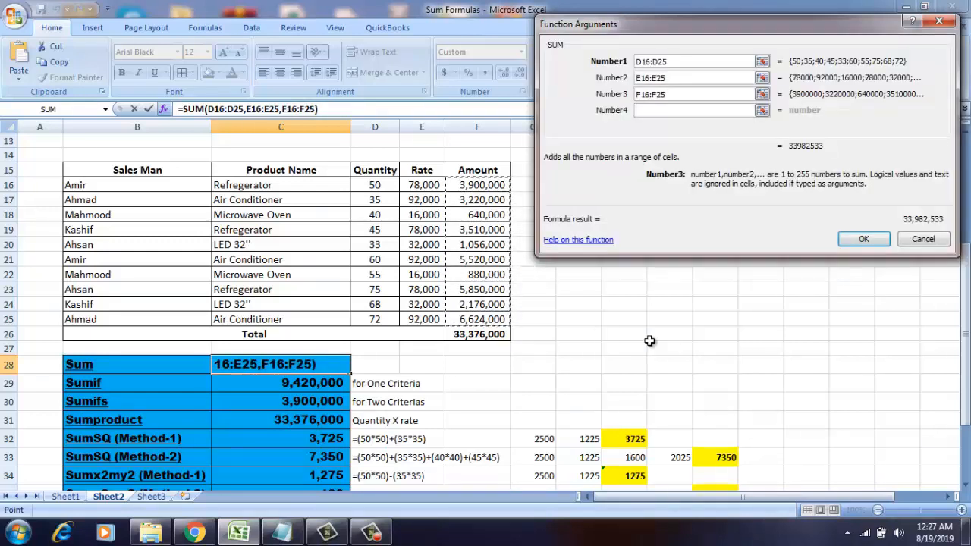
left_click(862, 241)
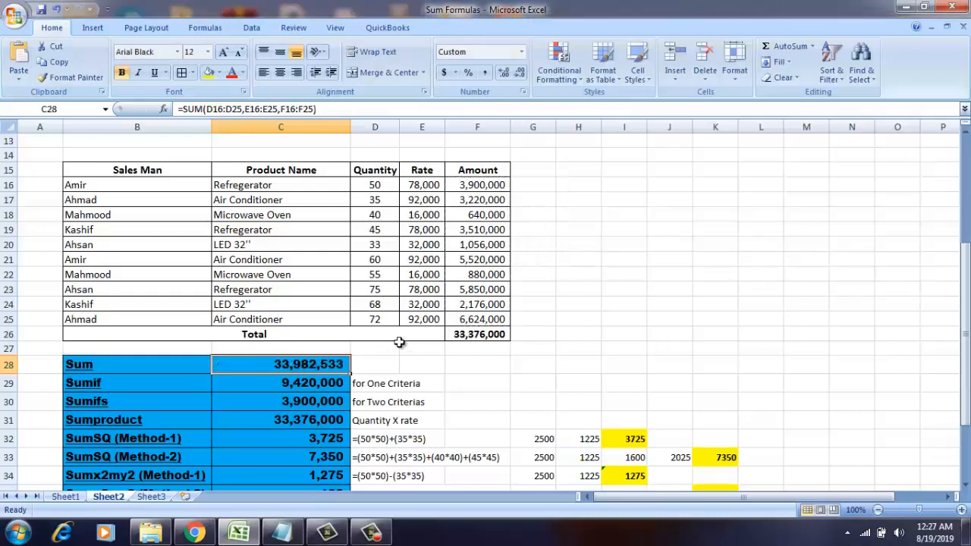
Select the Quantity, Rate and Amount values in D16:F25 and compare their combined sum with the result in C28.
left_click(459, 335)
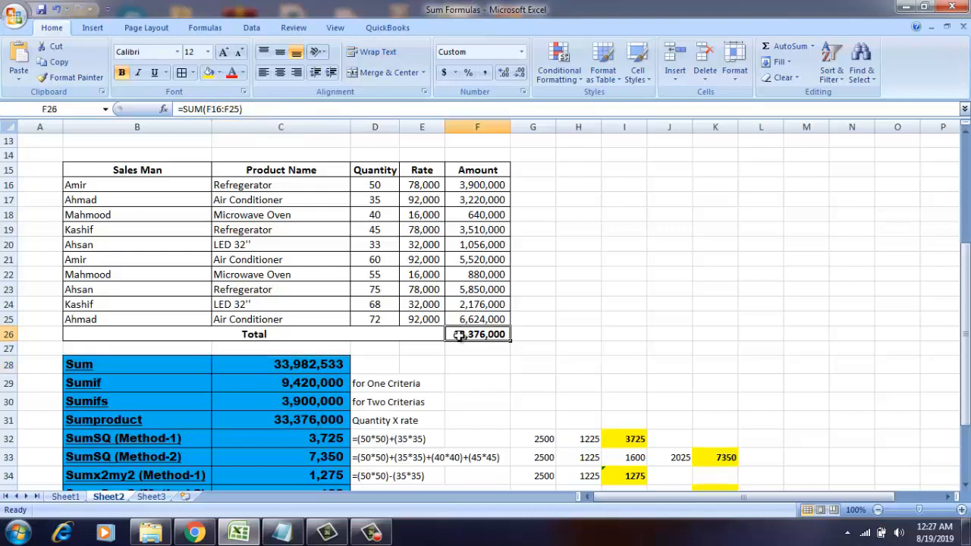
left_click_drag(410, 186, 414, 322)
left_click_drag(364, 185, 371, 245)
left_click(359, 188)
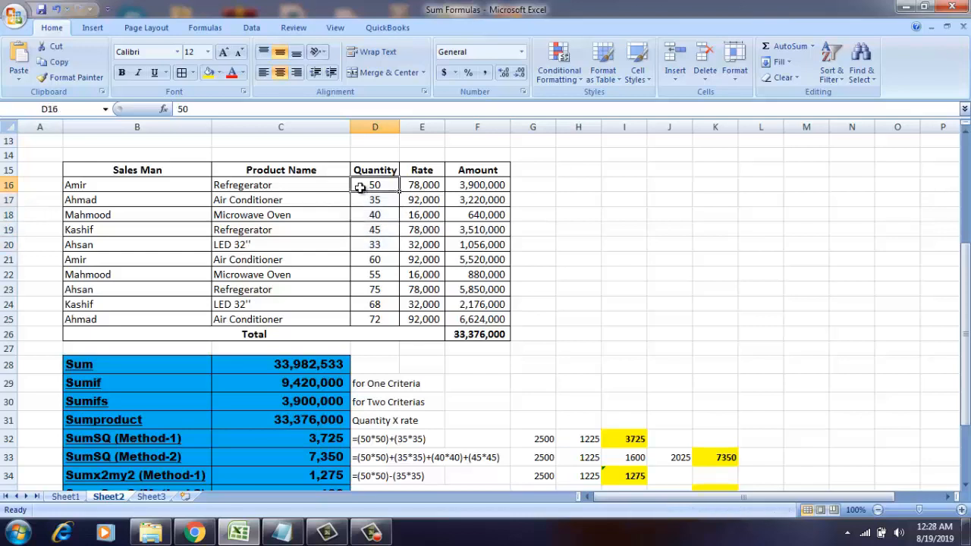
key("shift+Right")
key("shift+Right")
key("shift+Down")
key("shift+Down")
key("shift+Down")
key("shift+Down")
key("shift+Down")
key("shift+Down")
key("shift+Down")
key("shift+Down")
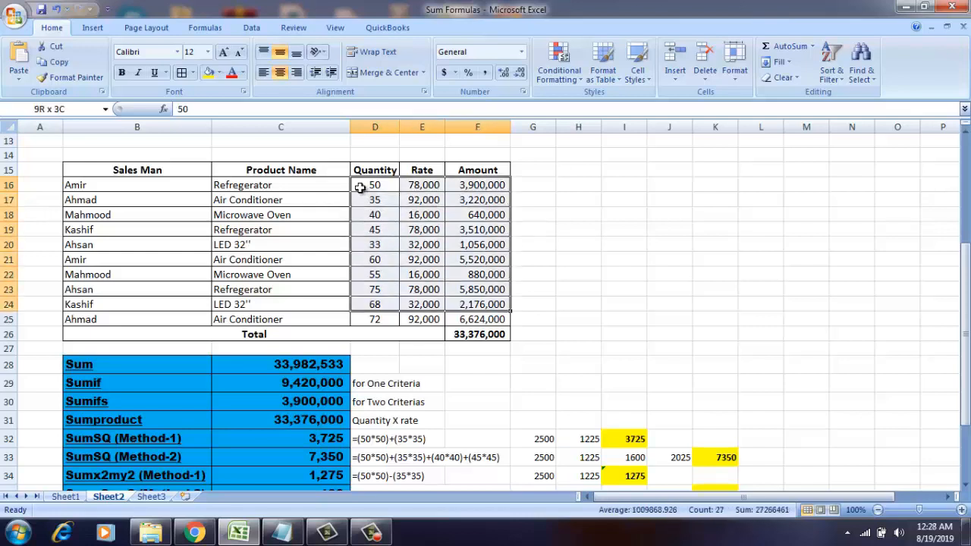
key("shift+Down")
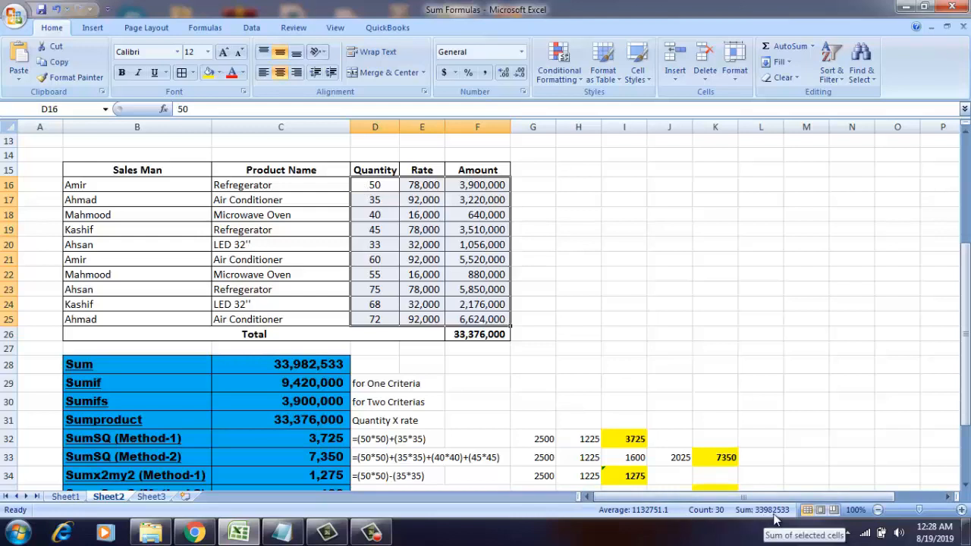
left_click(321, 370)
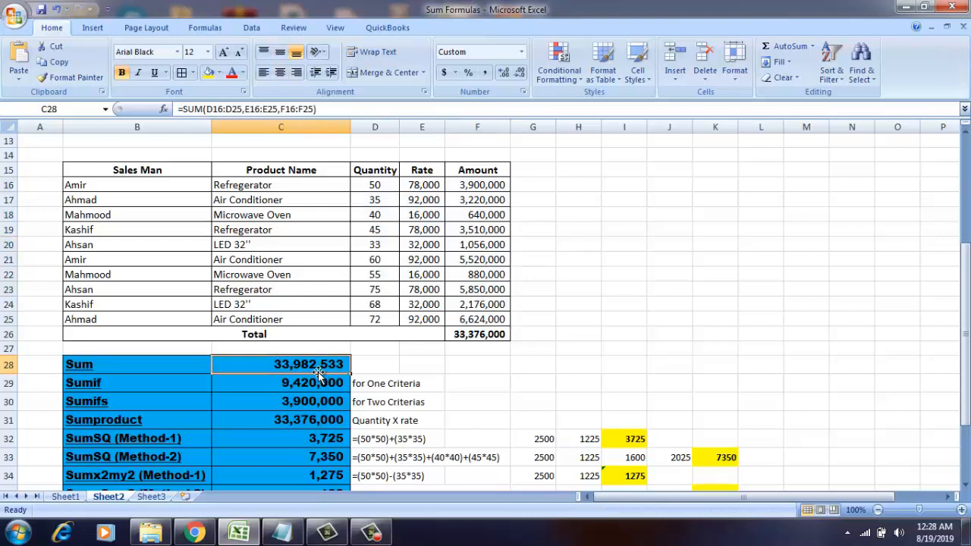
Clear the Sumif result in C29 and insert the SUMIF function there, found by searching the functions for "sumif".
left_click(277, 388)
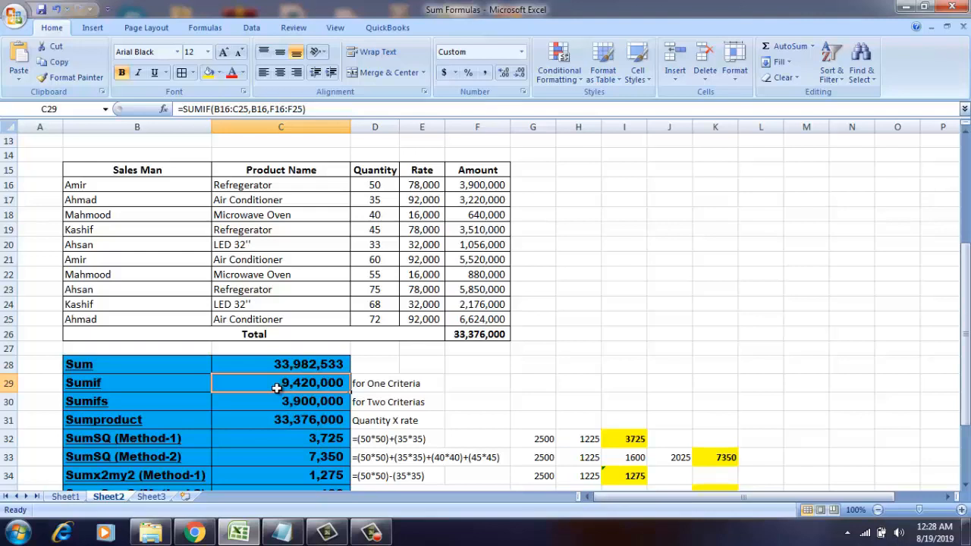
key("Delete")
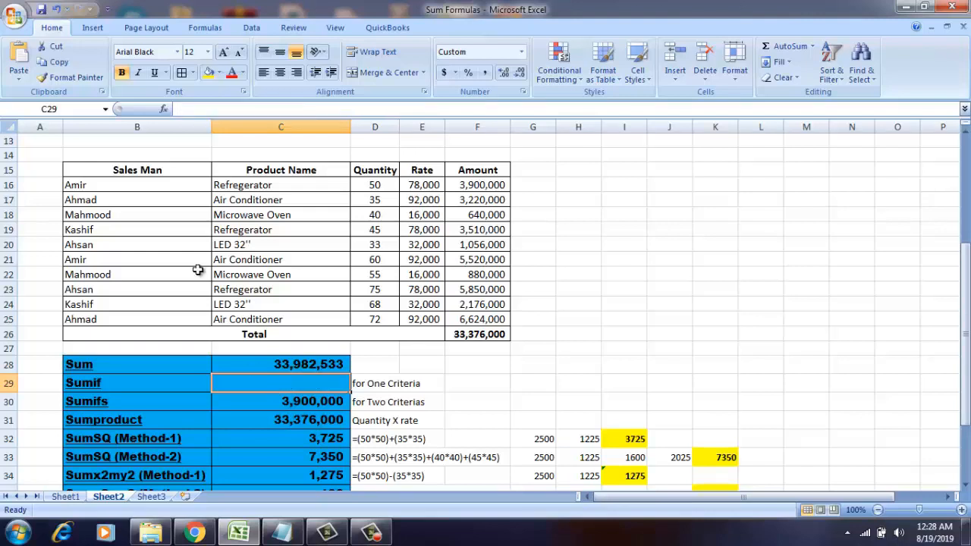
left_click(165, 109)
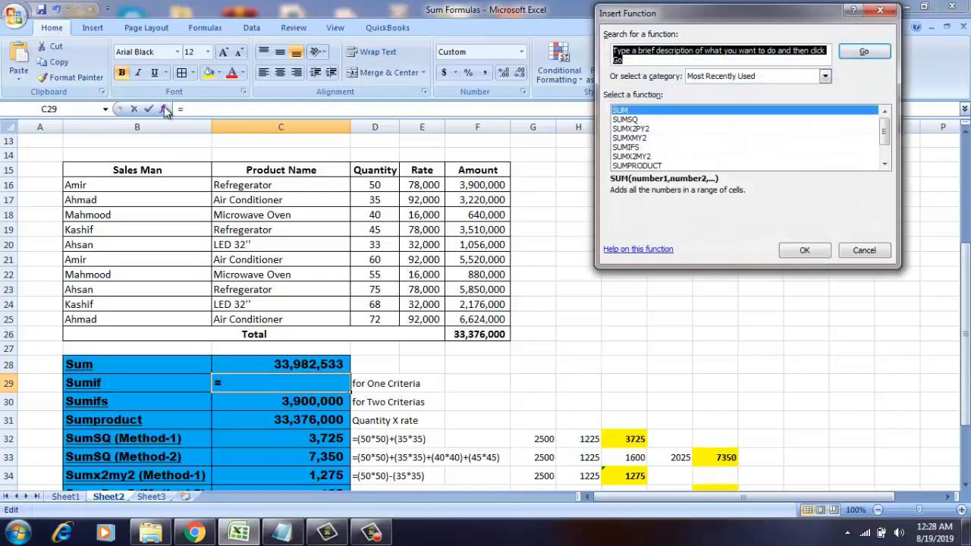
type("sumif")
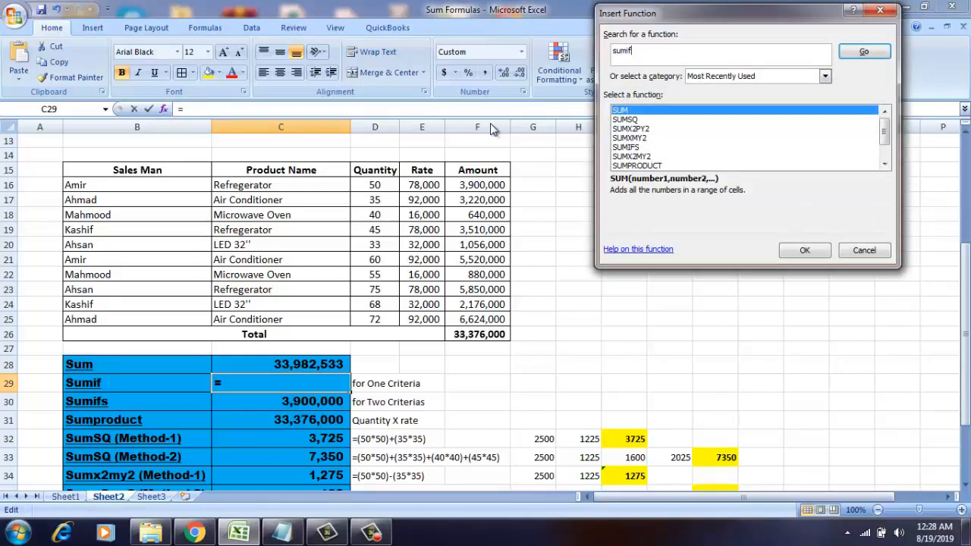
key("Return")
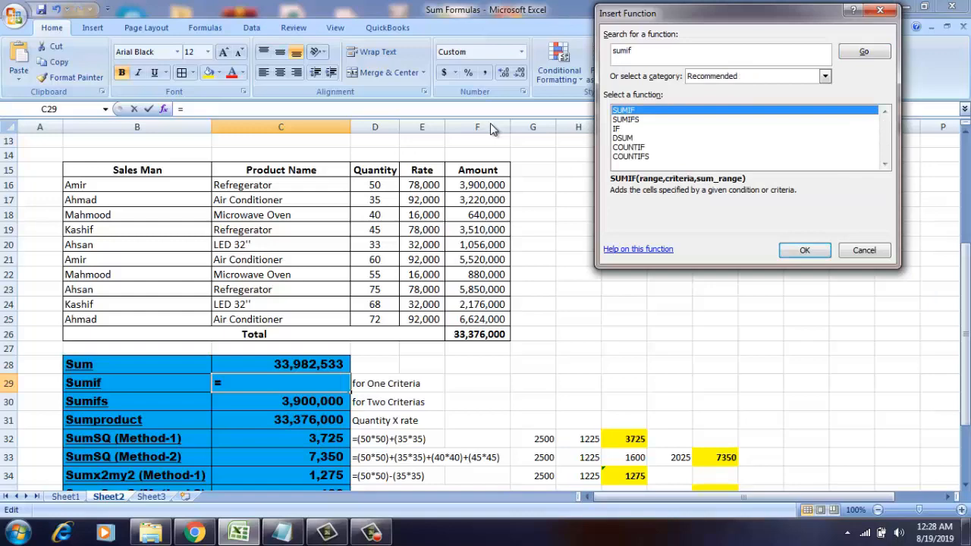
double_click(627, 112)
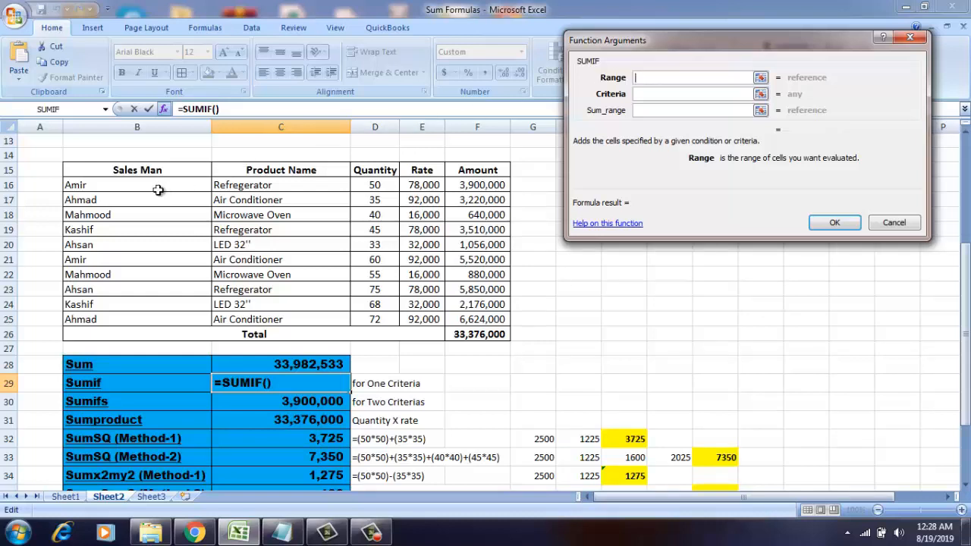
Set the SUMIF Range to B16:C25, Criteria to B16 and Sum_range to F16:F25, and complete the formula in C29.
left_click_drag(157, 186, 240, 313)
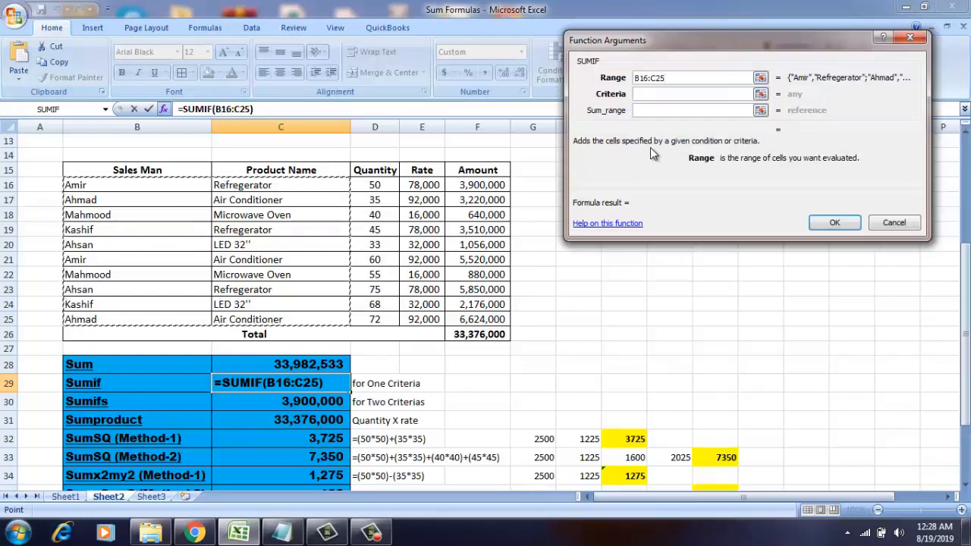
left_click(664, 94)
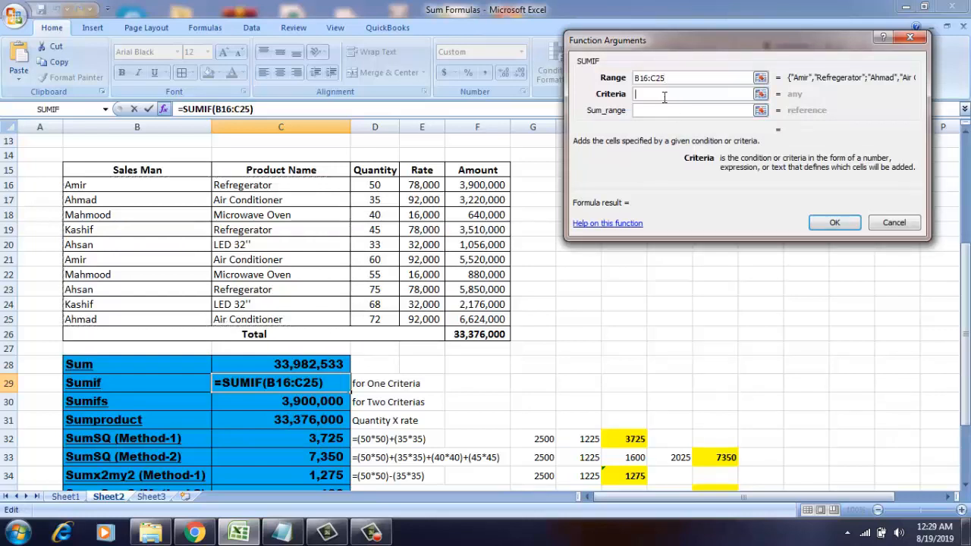
left_click(134, 186)
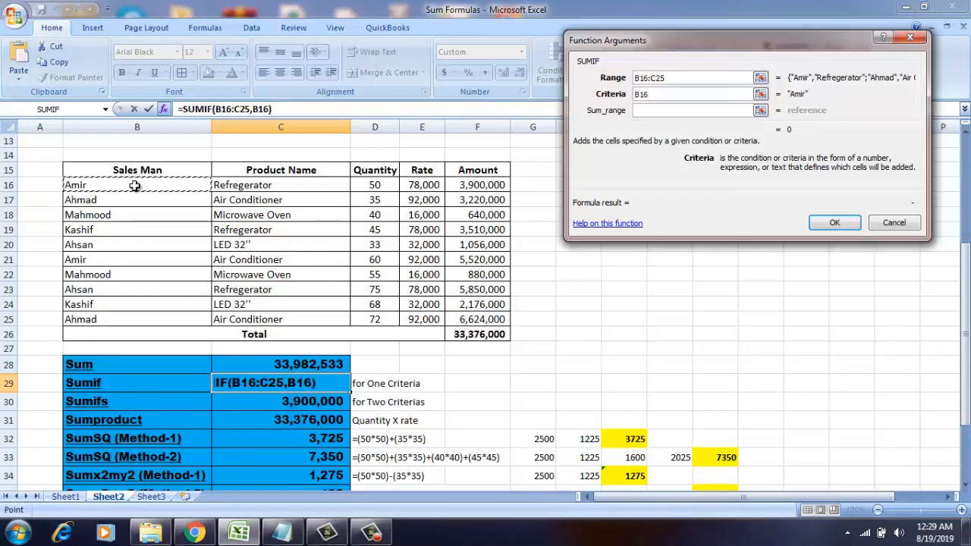
left_click(668, 110)
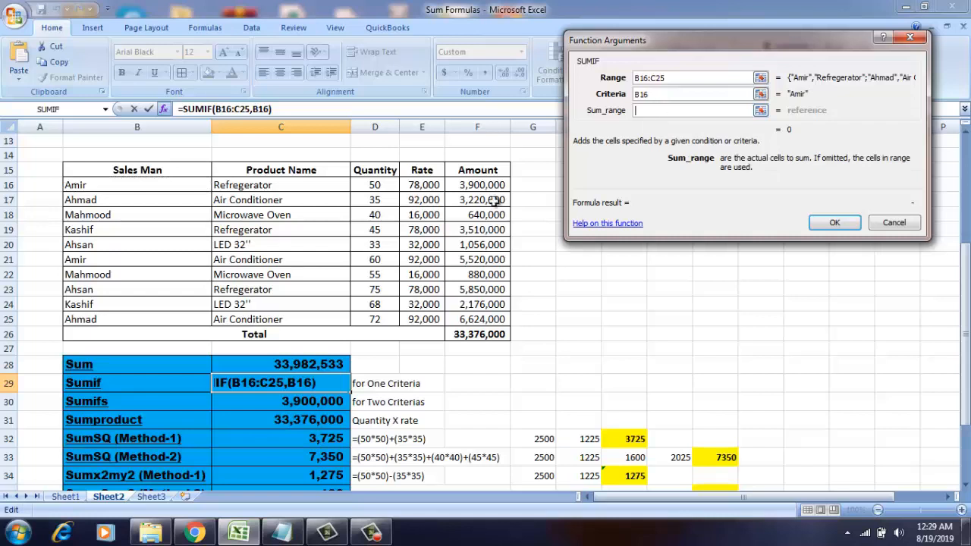
left_click_drag(476, 186, 483, 322)
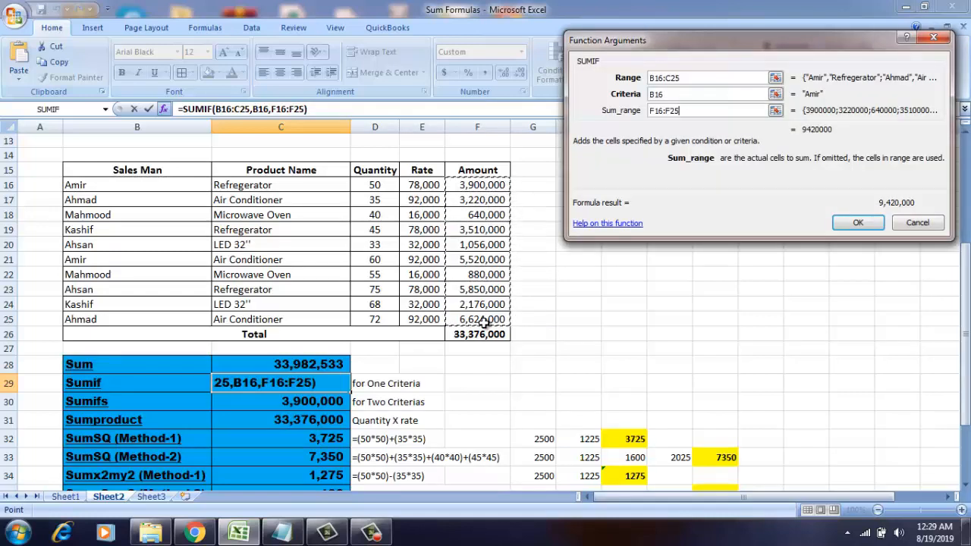
left_click(860, 223)
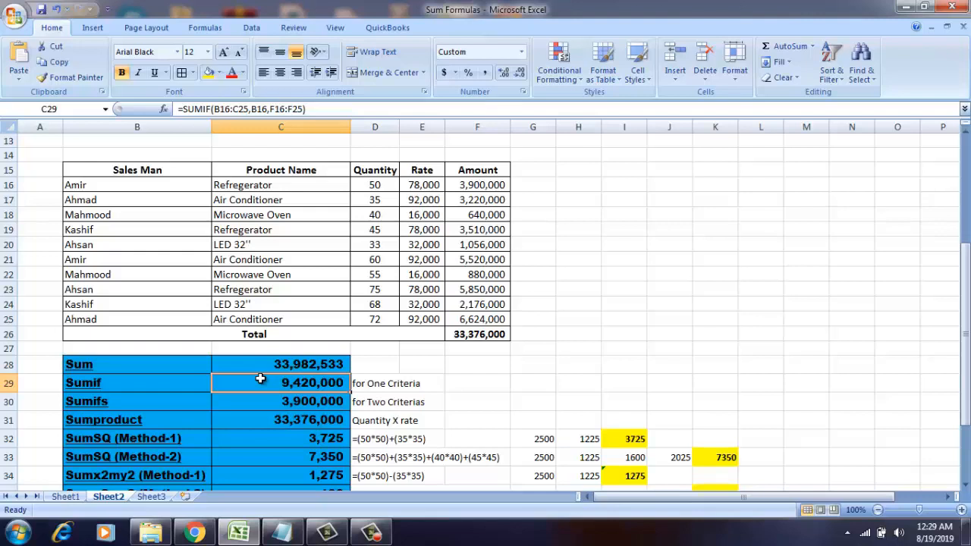
Select the first salesman's two amounts, F16 and F21, together and compare their sum with the Sumif result in C29.
left_click(131, 189)
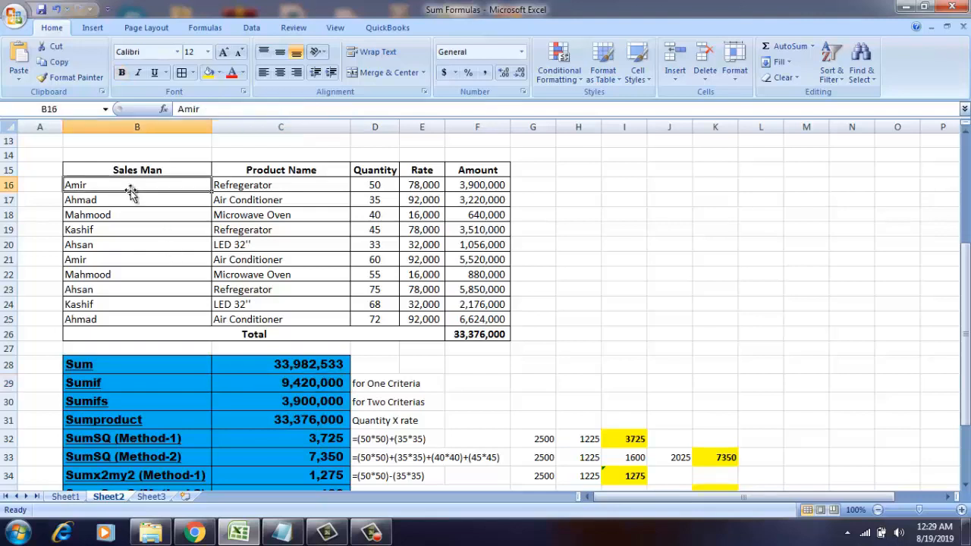
left_click(448, 185)
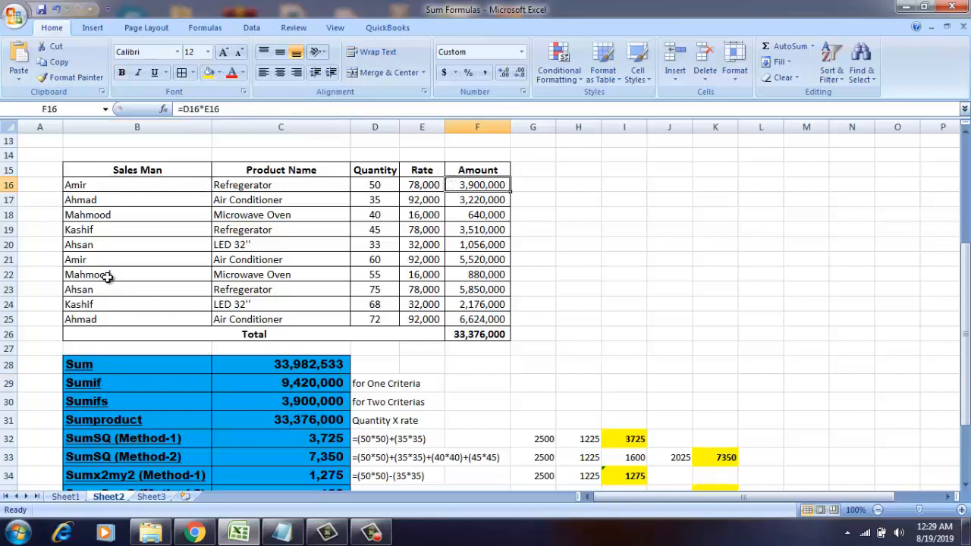
left_click(454, 260, "ctrl")
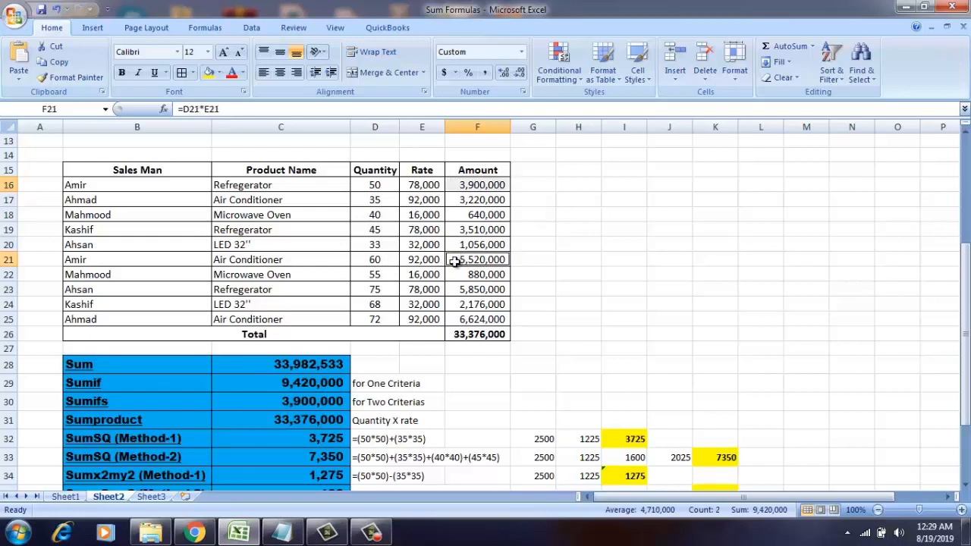
left_click(255, 384)
Clear the Sumifs result in C30 and insert the SUMIFS function there, found by searching the functions for "sumifs".
left_click(257, 402)
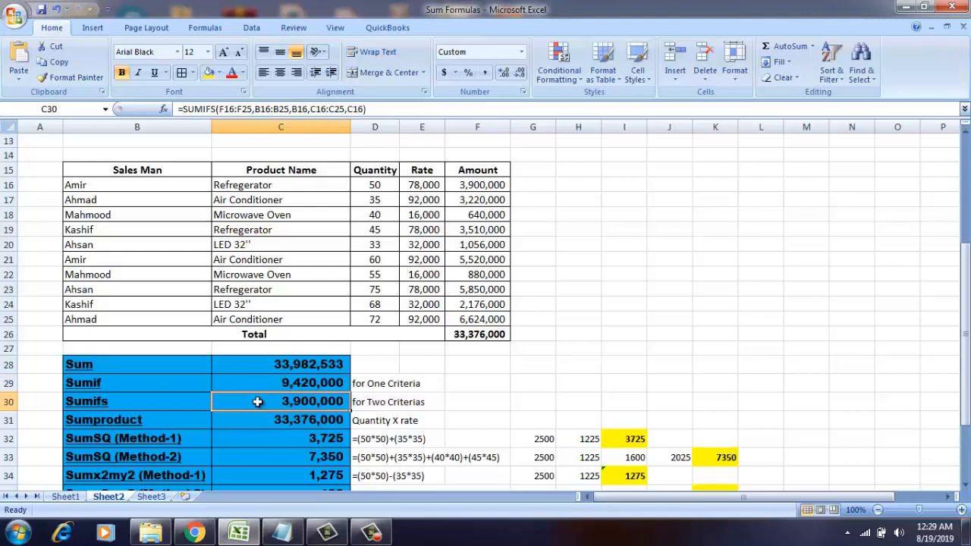
left_click(367, 383)
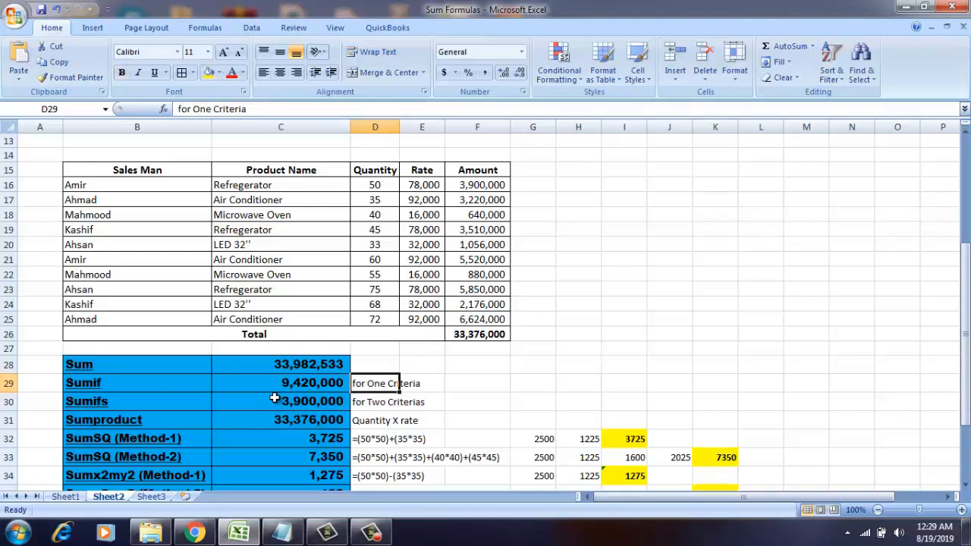
left_click(269, 400)
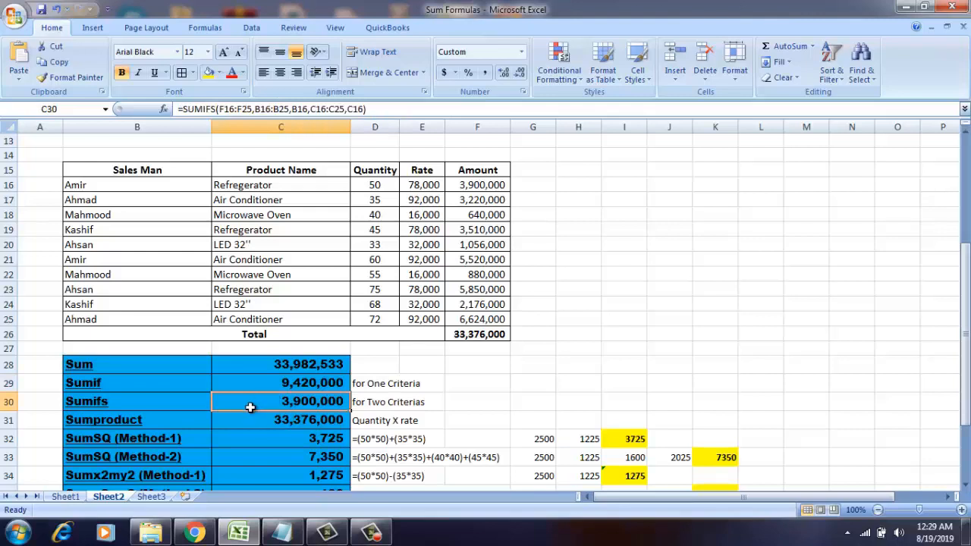
key("Delete")
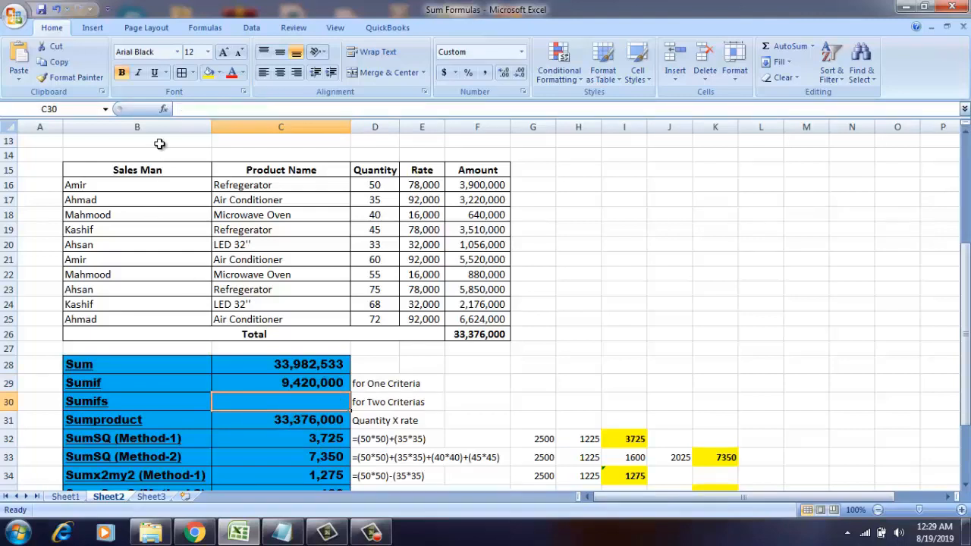
left_click(164, 110)
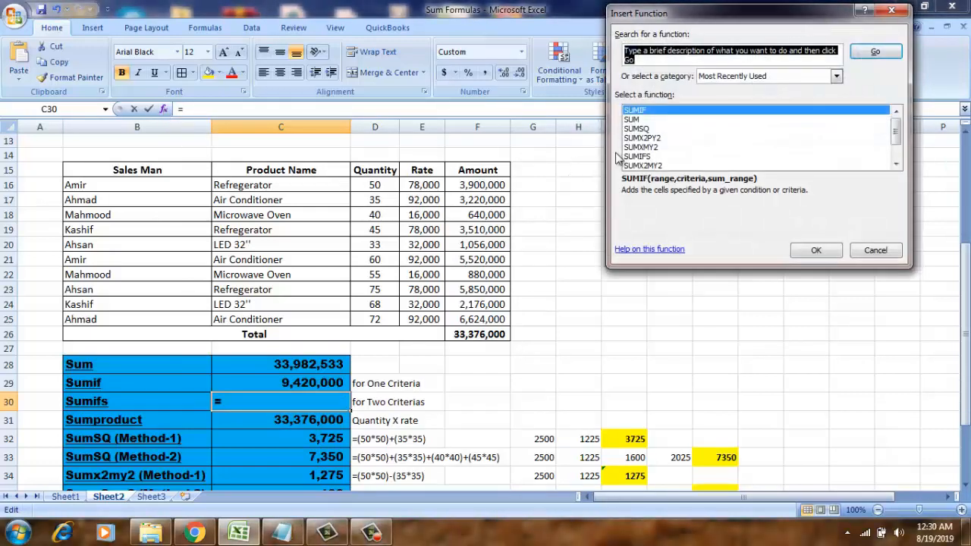
type("sumif")
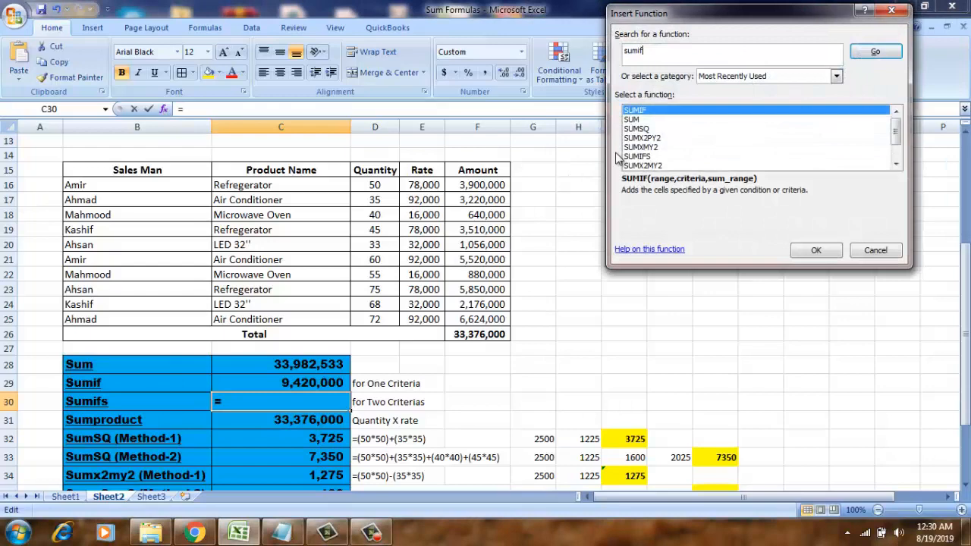
type("s")
key("Return")
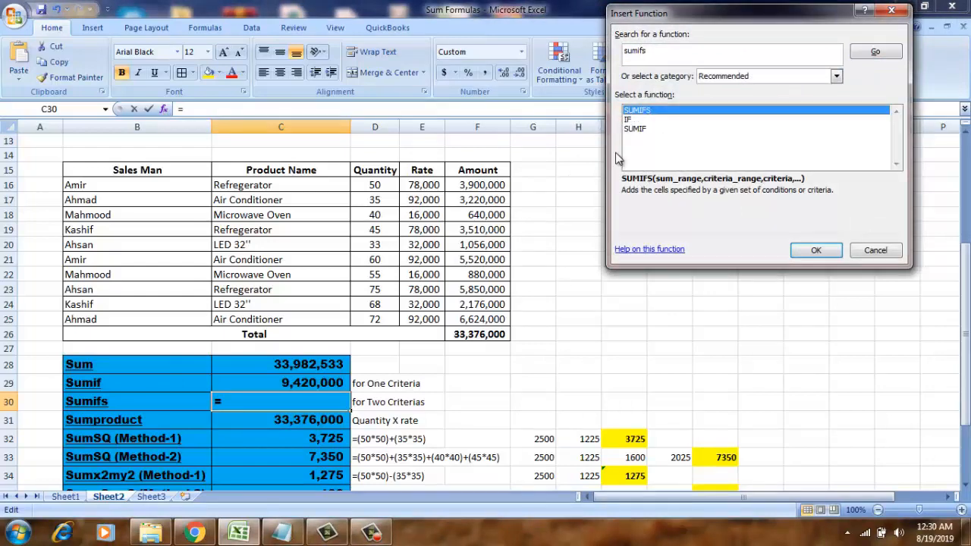
double_click(635, 112)
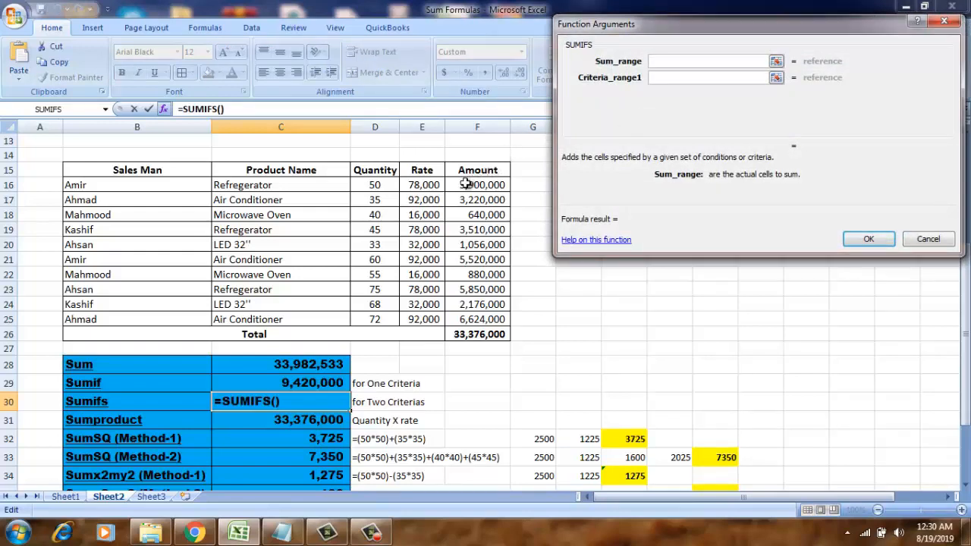
Set the SUMIFS Sum_range to F16:F25, Criteria_range1 to B16:B25 and Criteria1 to B16.
left_click_drag(468, 185, 467, 313)
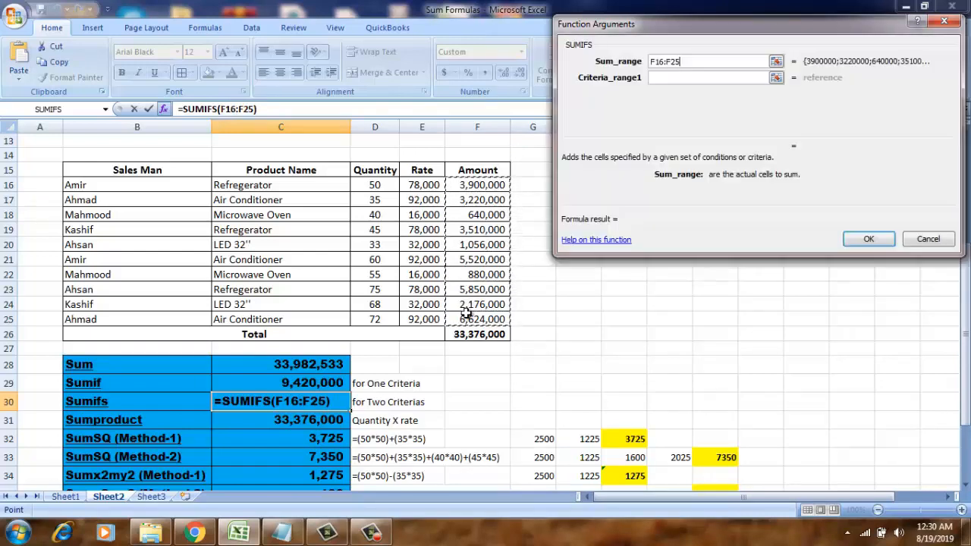
left_click(691, 79)
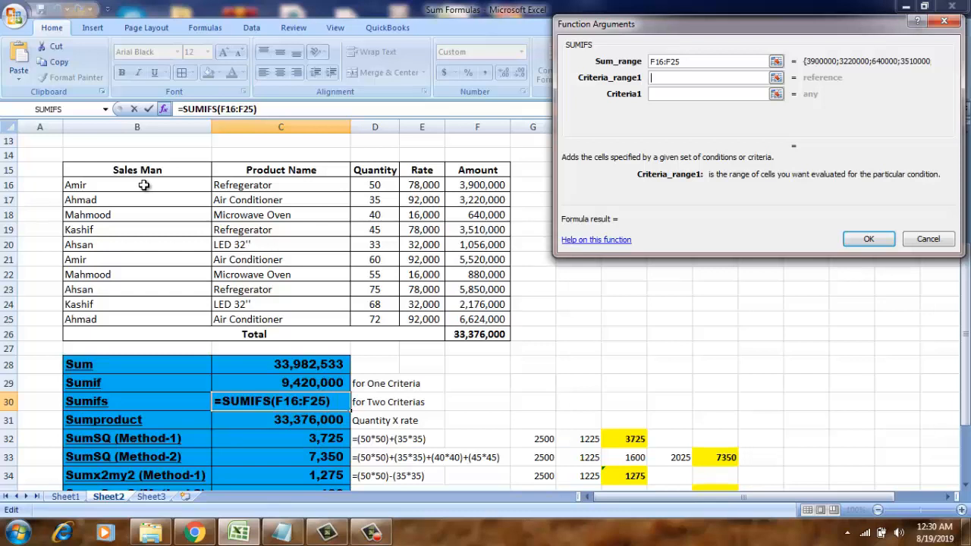
left_click_drag(144, 184, 145, 320)
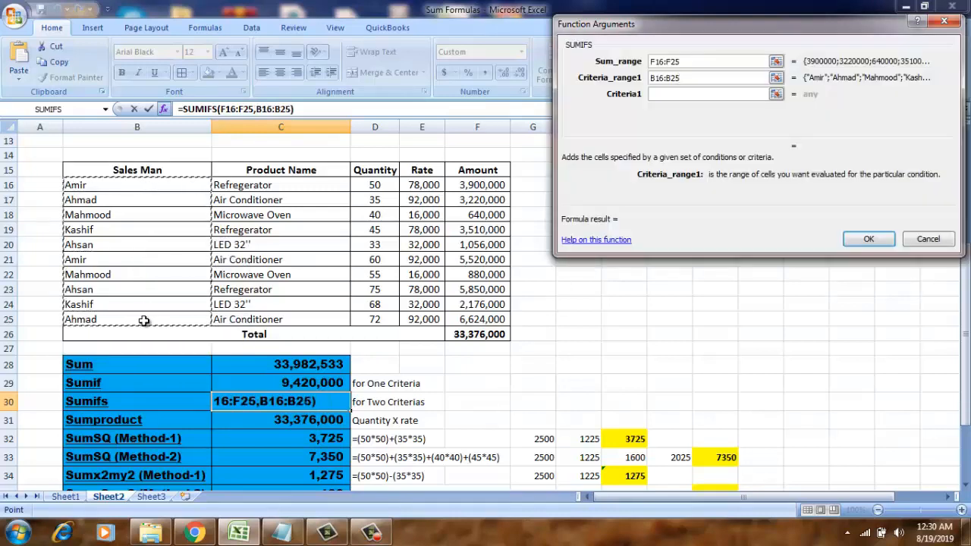
left_click(674, 95)
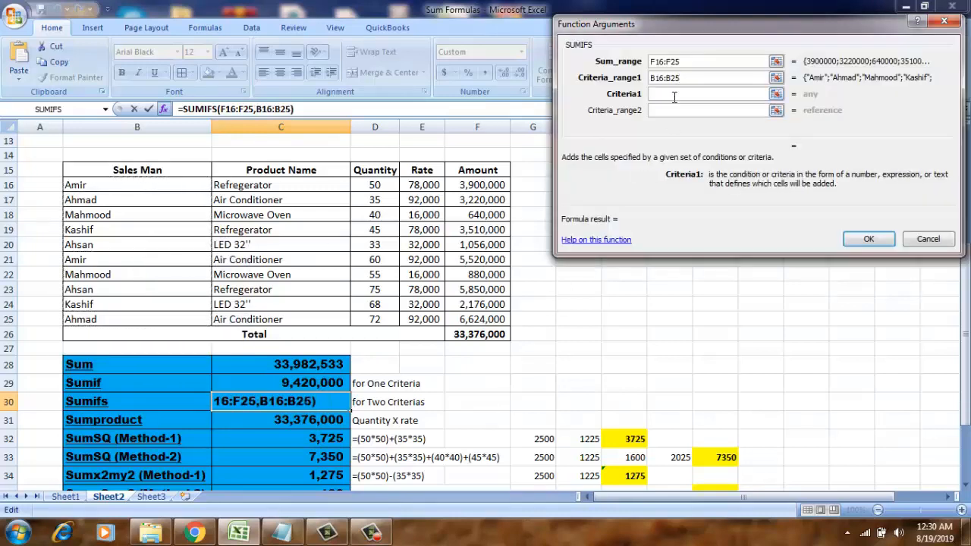
left_click(148, 185)
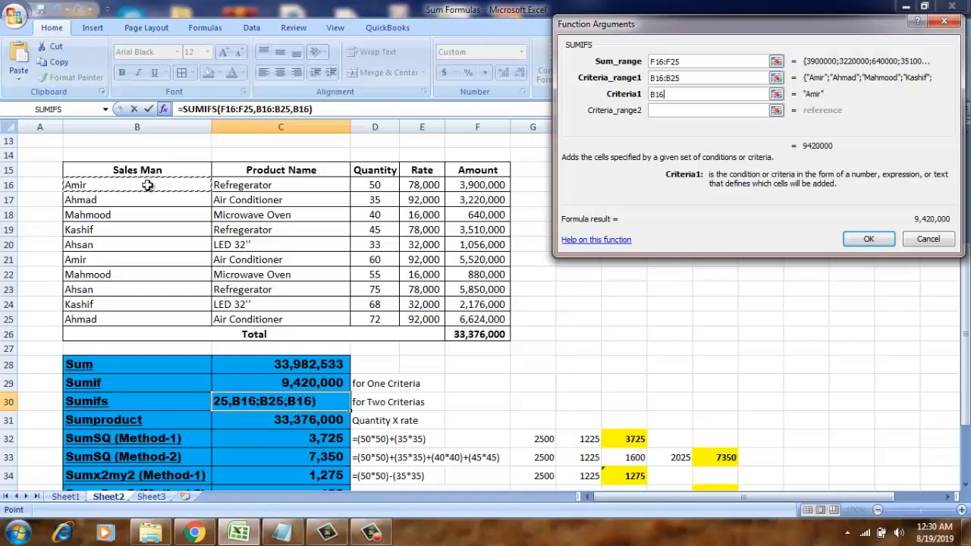
Complete the SUMIFS formula in C30 with Criteria_range2 C16:C25 and Criteria2 C16, and compare its result with the amount in F16.
left_click(672, 108)
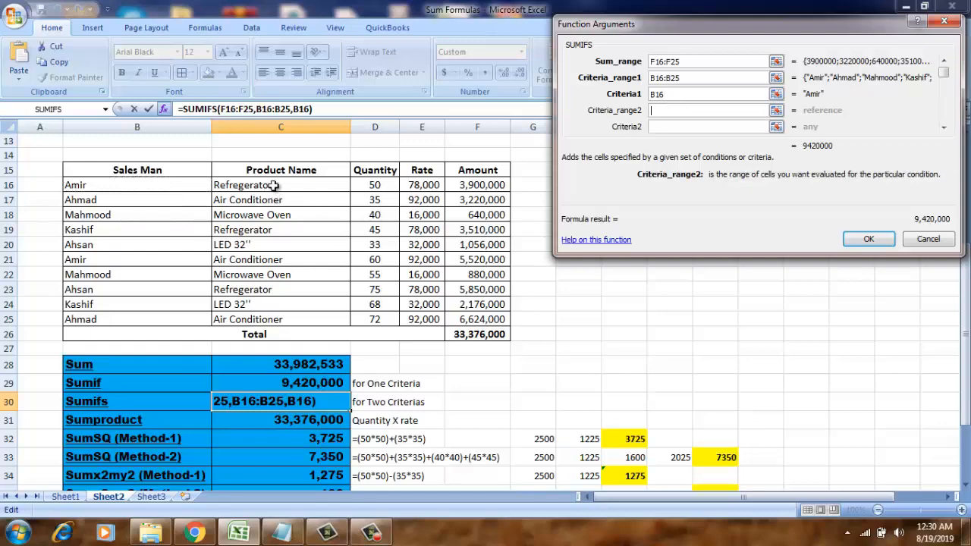
left_click_drag(278, 186, 280, 318)
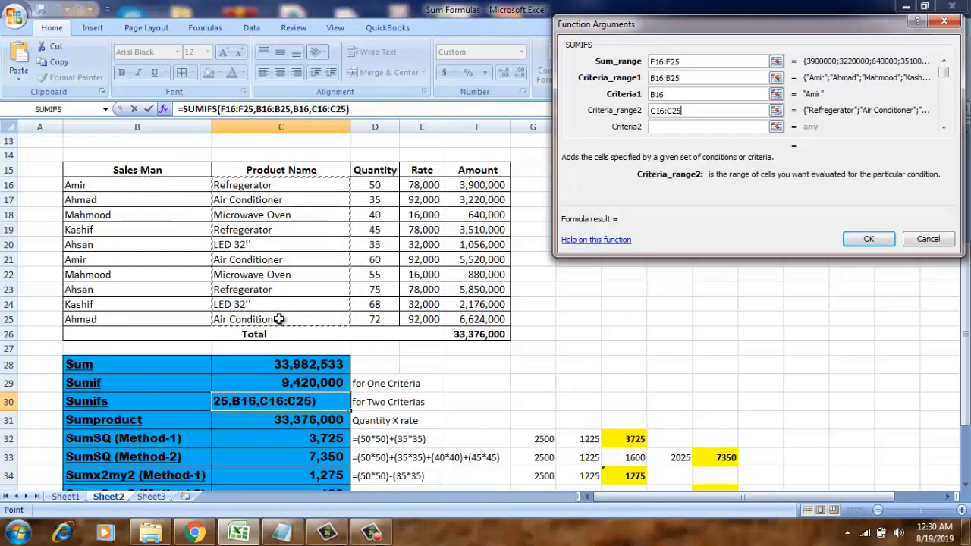
left_click(678, 125)
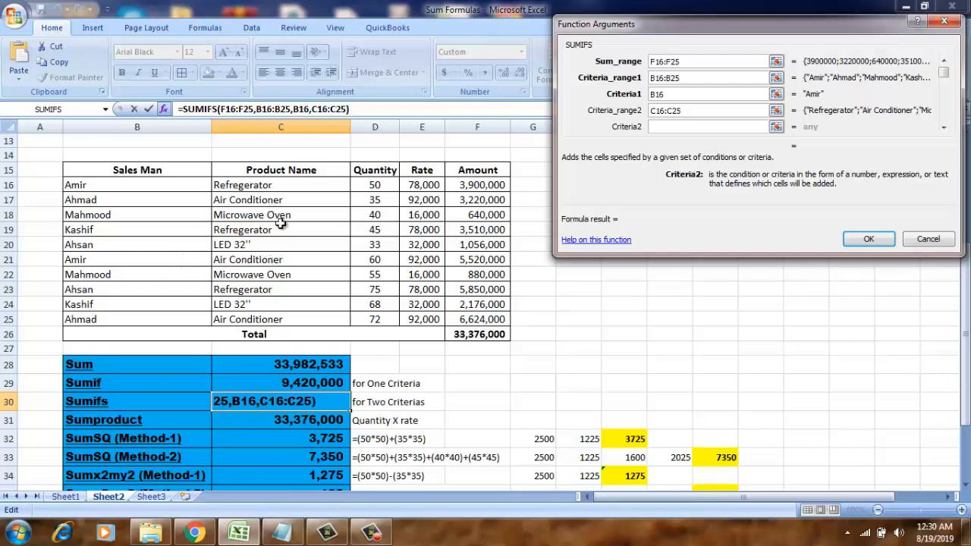
left_click(294, 185)
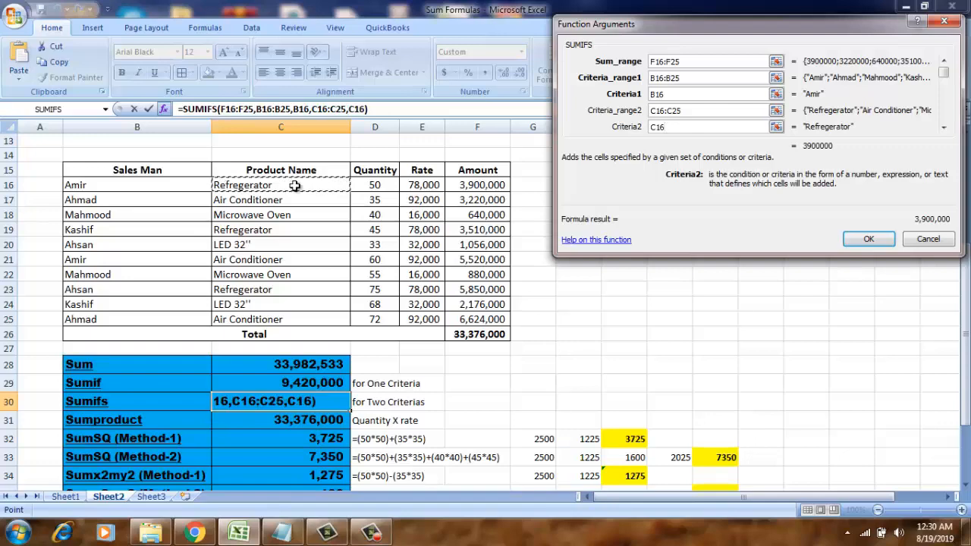
left_click(852, 239)
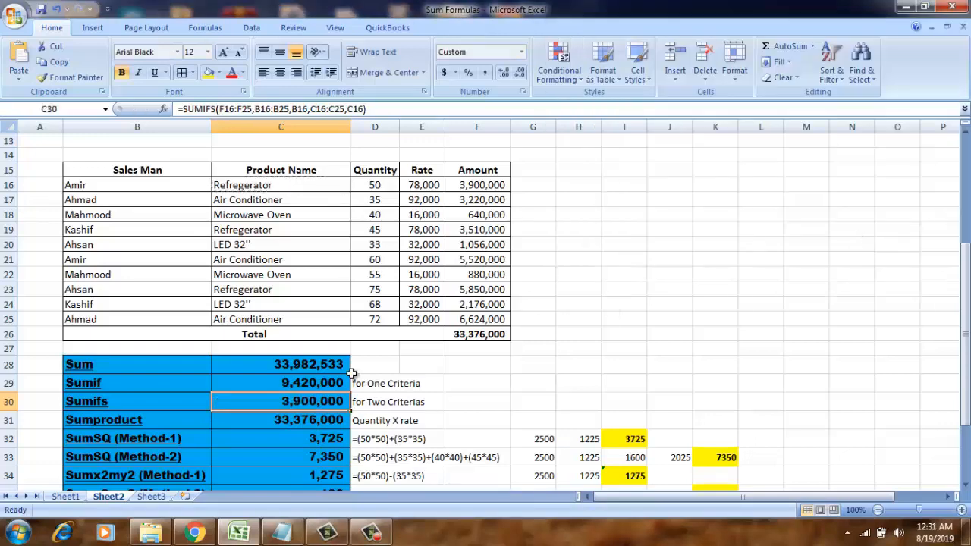
left_click(471, 186)
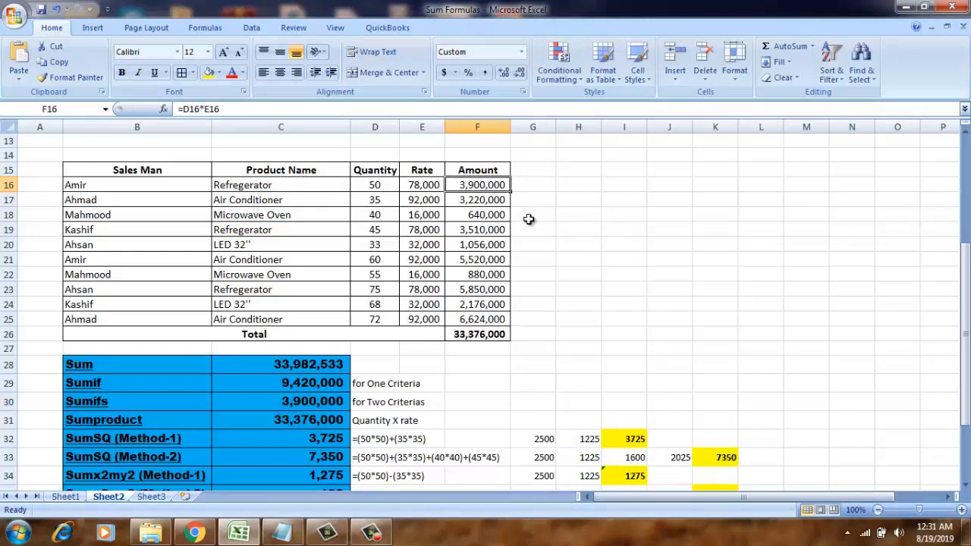
left_click(275, 402)
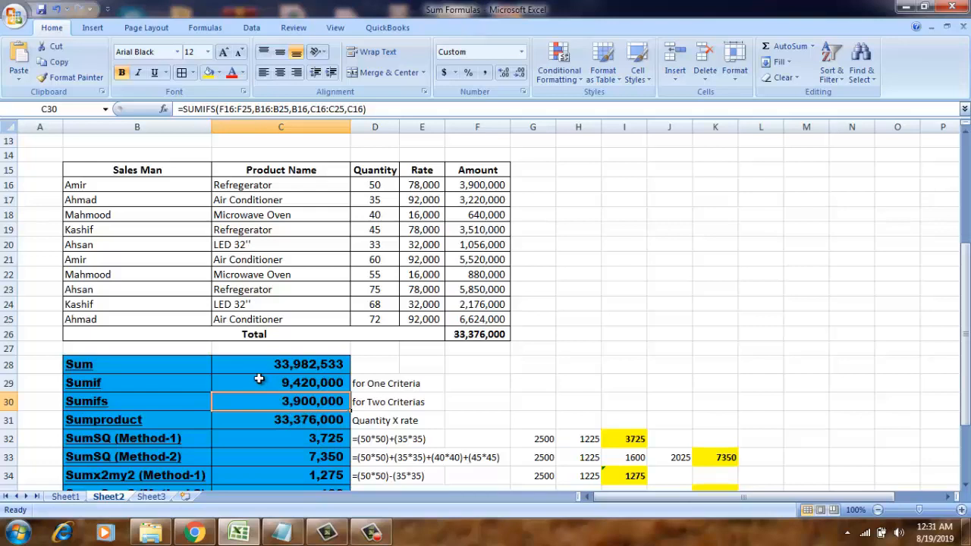
Examine the Sumif formula in C29 and the salesman names in B16:B25 that serve as its criteria.
left_click(249, 383)
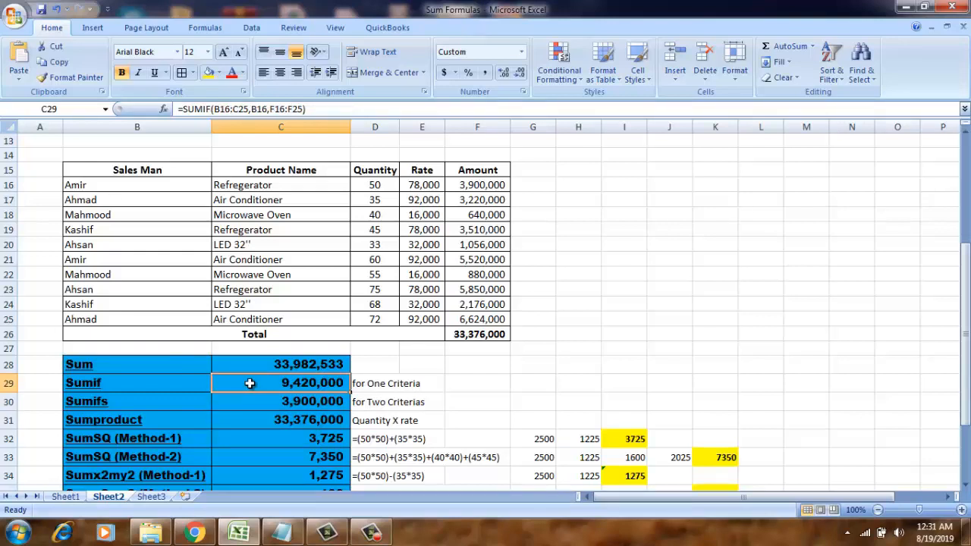
key("Up")
key("Up")
key("Up")
key("Up")
key("Left")
key("Up")
key("Up")
key("Up")
key("Up")
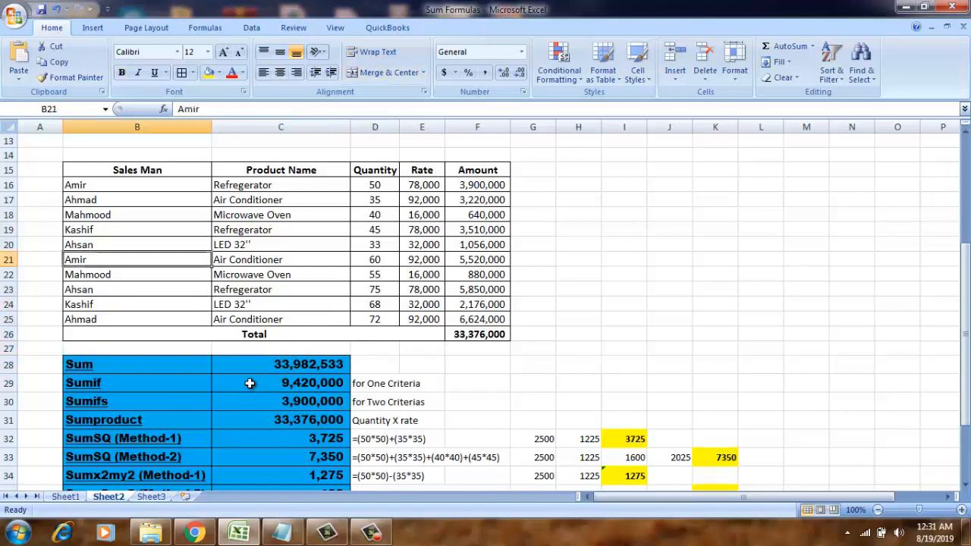
key("Up")
key("Up")
key("Up")
key("Up")
key("Up")
key("Down")
key("Down")
key("Down")
key("Down")
key("Down")
key("Down")
key("Down")
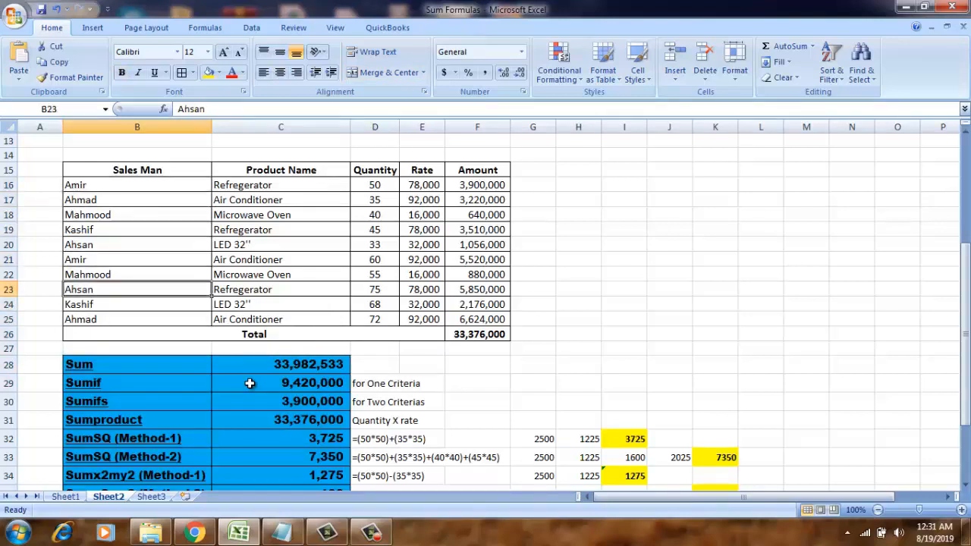
key("Down")
key("Down")
key("Up")
key("Up")
key("Up")
key("Up")
key("Up")
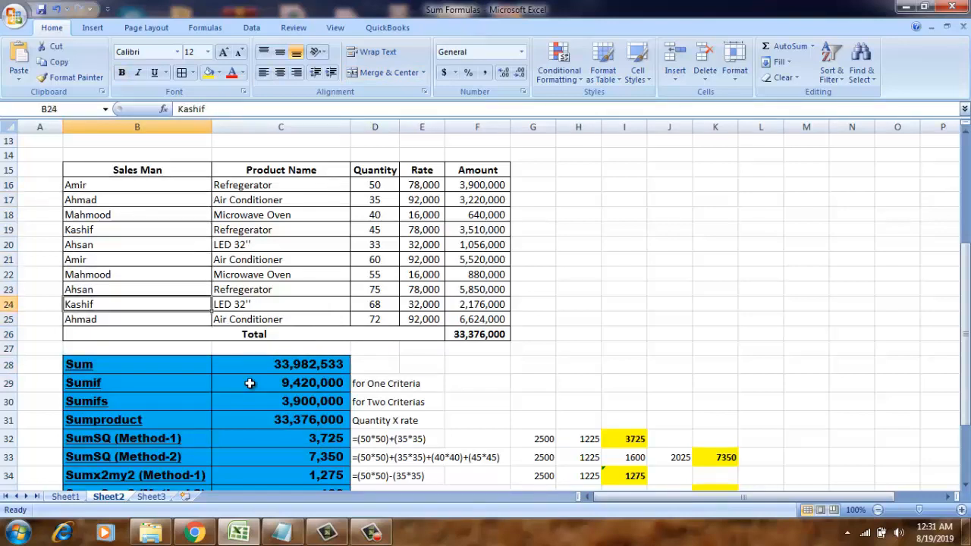
Look through the product names in column C of the sales table and return to the Sumif result in C29.
key("Right")
key("Up")
key("Up")
key("Up")
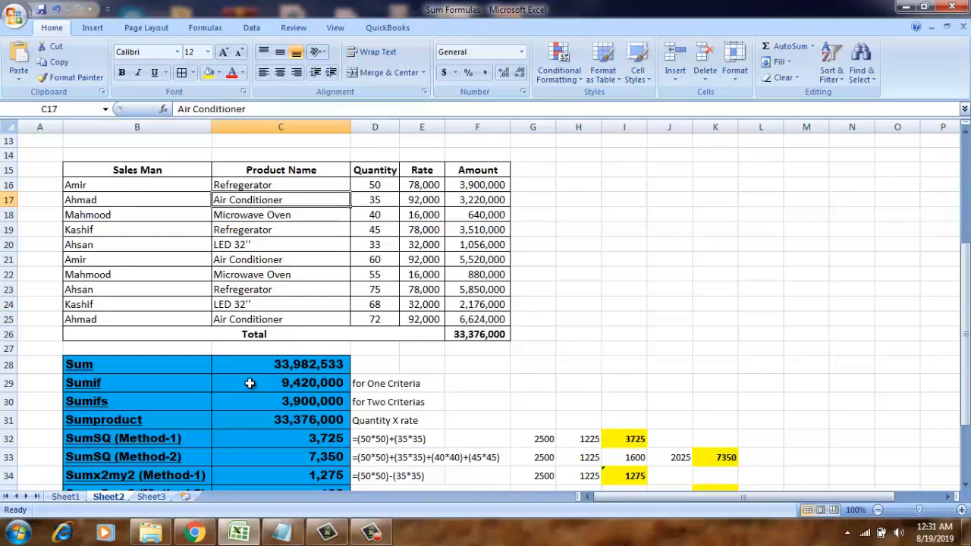
key("Up")
key("Down")
key("Down")
key("Down")
key("Down")
key("Down")
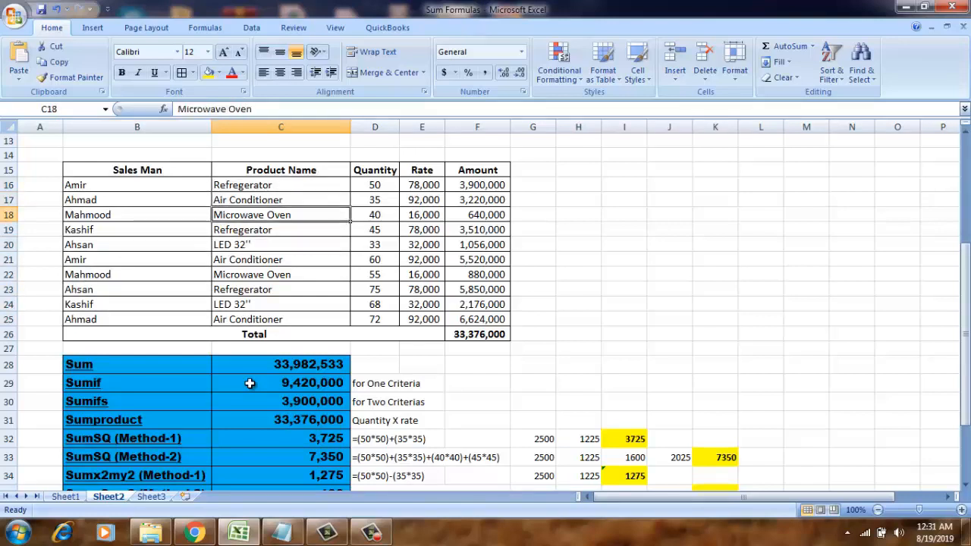
key("Down")
key("Down")
key("Down")
key("Down")
key("Down")
key("Down")
key("Down")
key("Down")
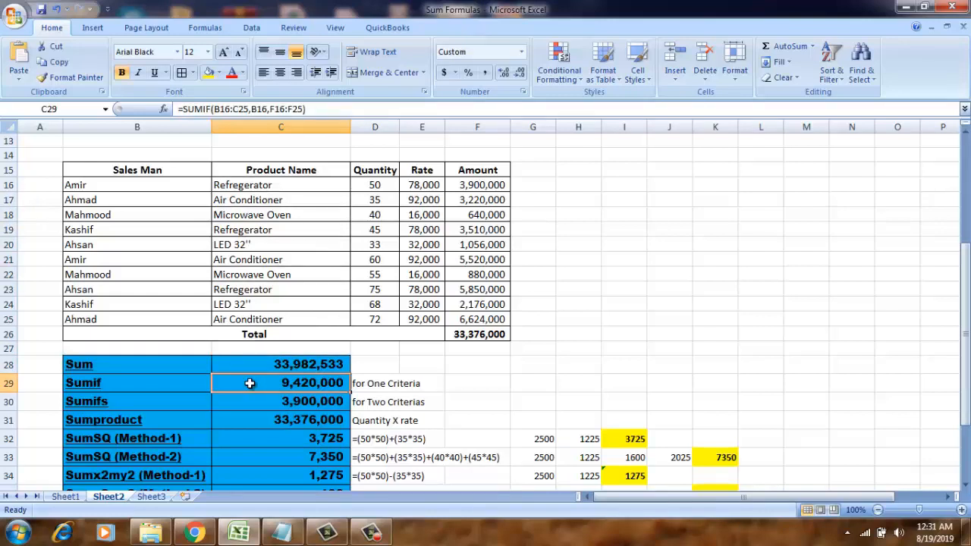
Clear the Sumif result in C29 and insert the SUMIF function there, found by searching the functions for "sumif".
left_click(91, 185)
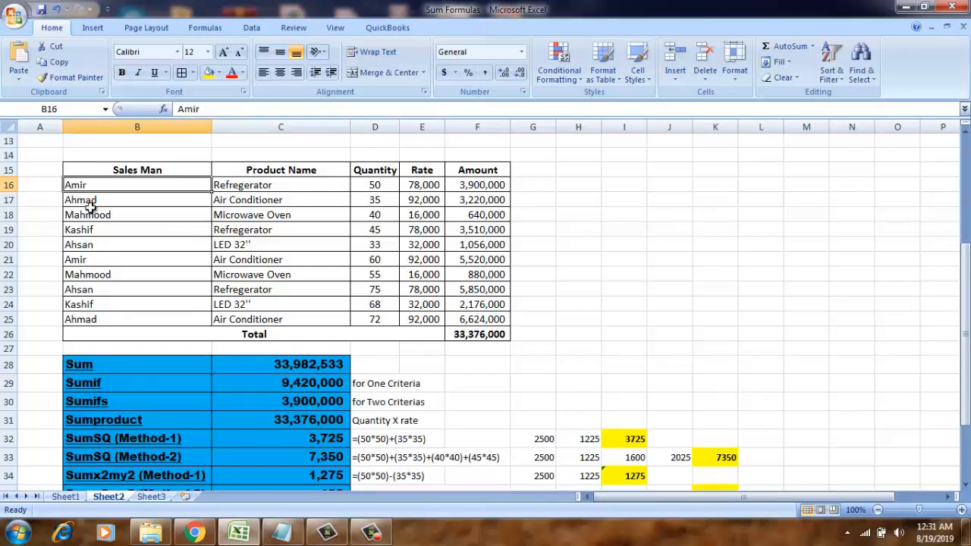
left_click(246, 380)
key("Delete")
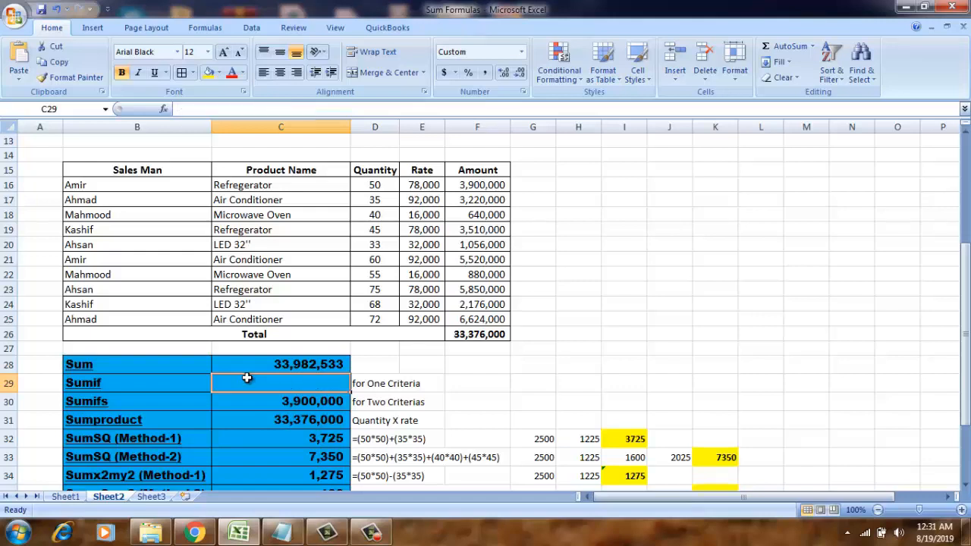
left_click(163, 109)
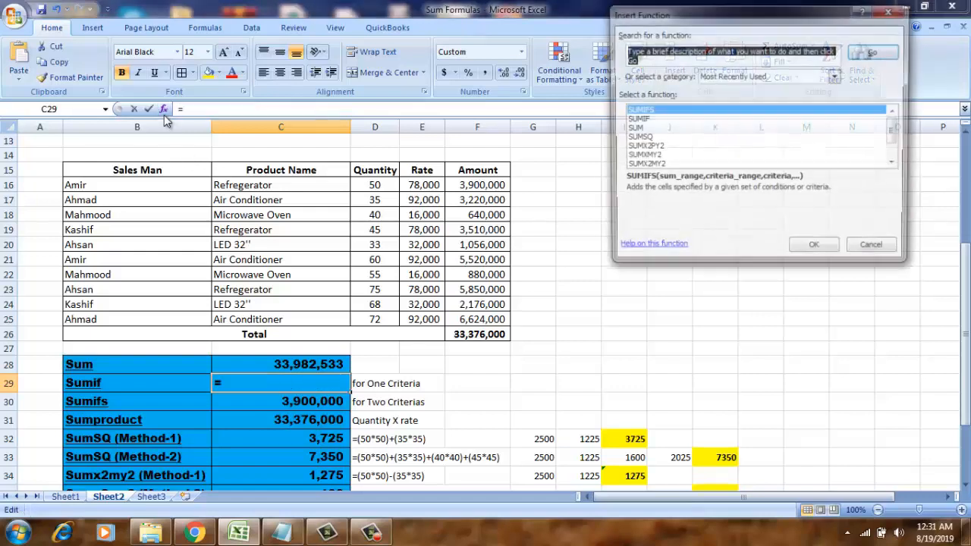
type("sumif")
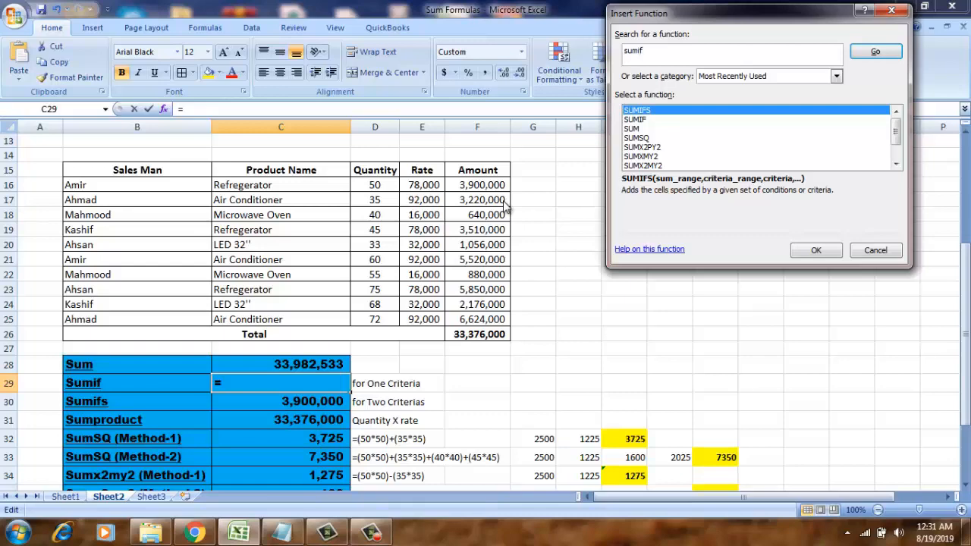
key("Return")
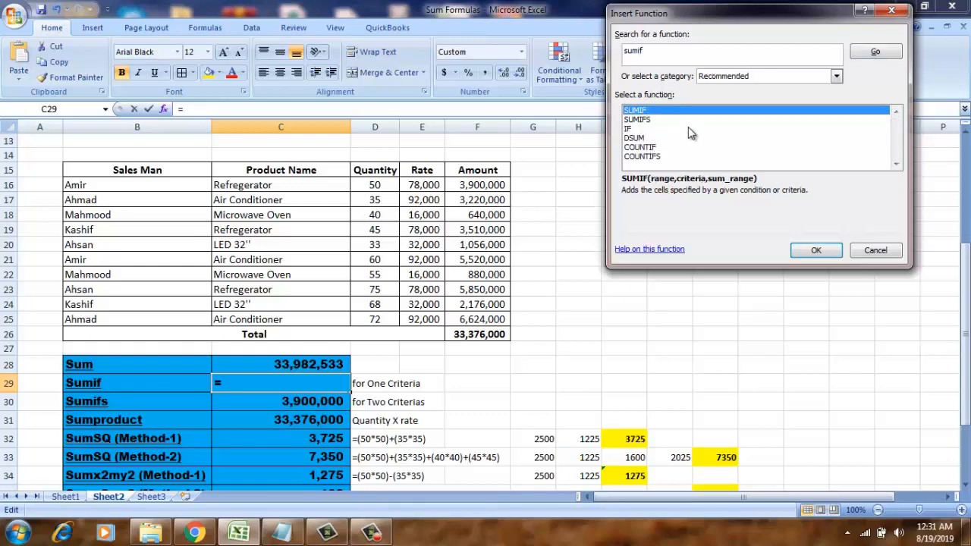
double_click(638, 111)
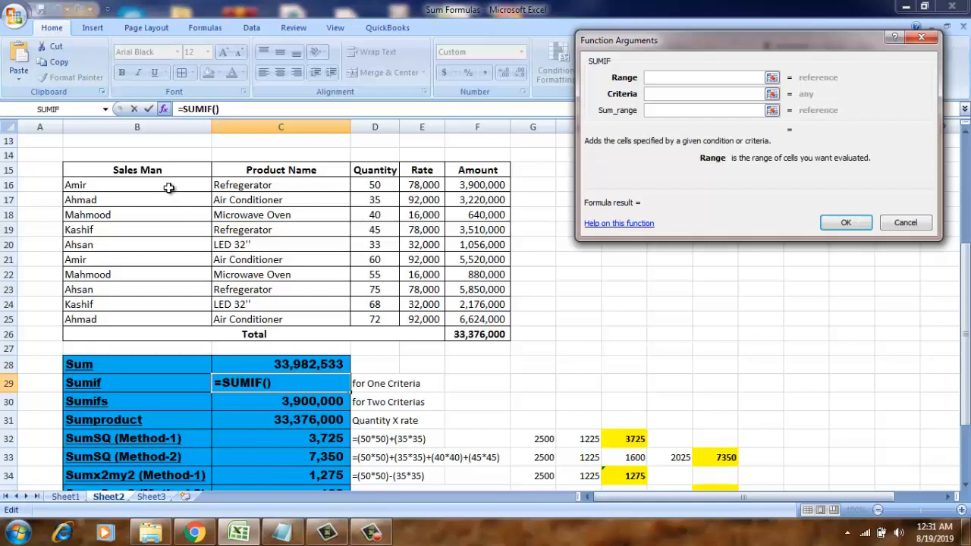
Complete SUMIF with Range B16:B25, Criteria B16 and Sum_range F16:F25, and compare its result with the sum of F16 and F21.
left_click_drag(169, 188, 188, 322)
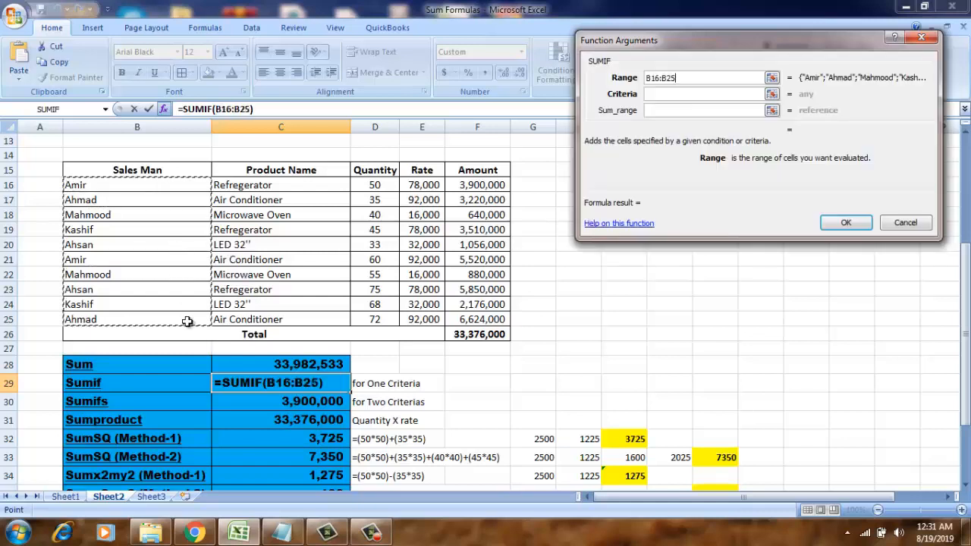
left_click(660, 94)
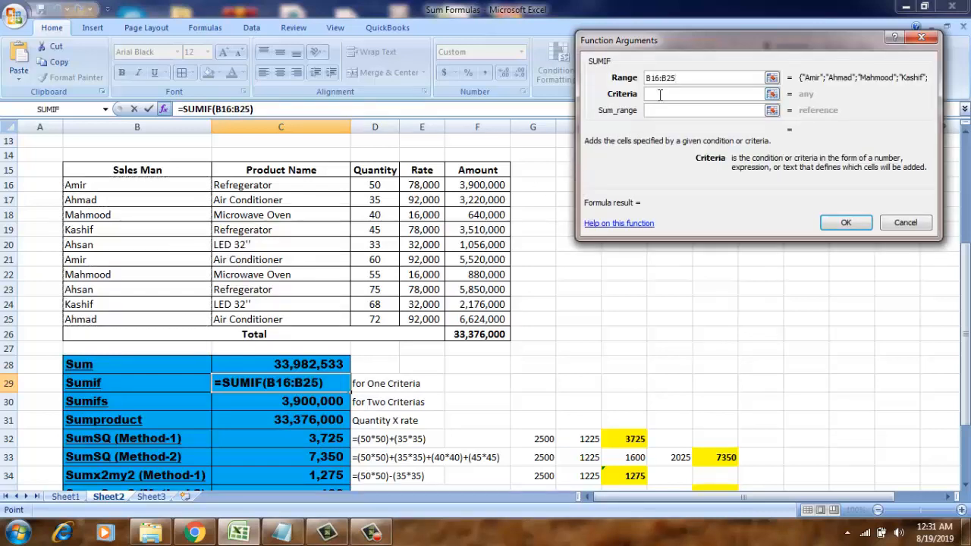
left_click(134, 186)
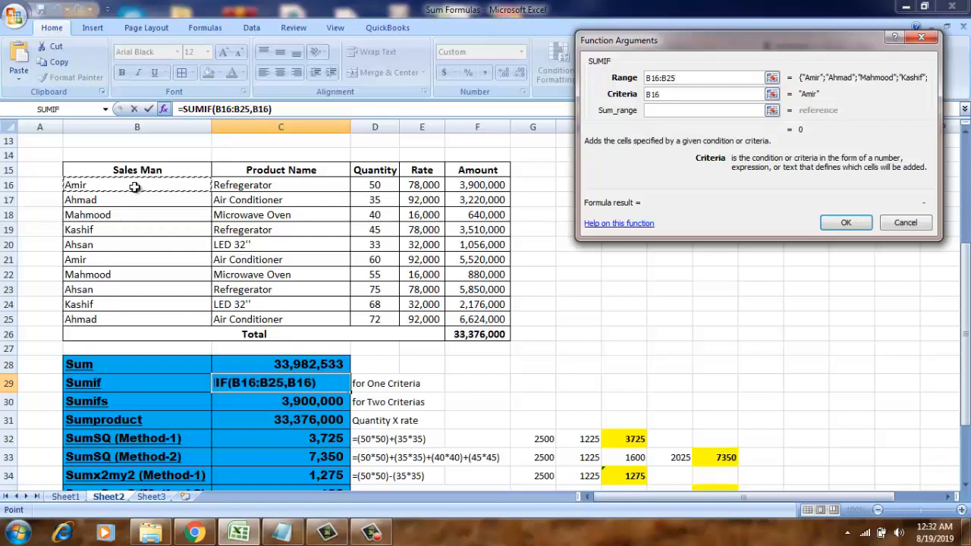
left_click(657, 110)
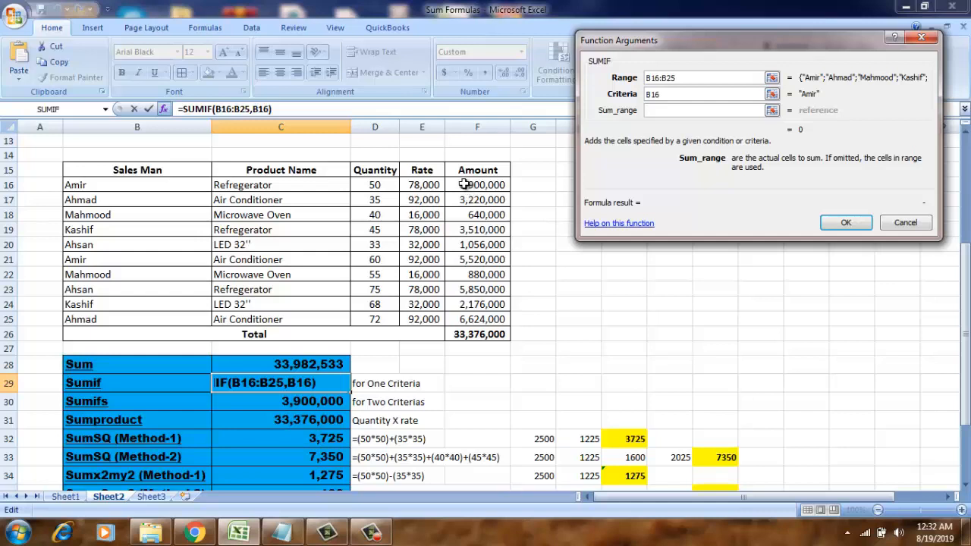
left_click_drag(466, 184, 469, 314)
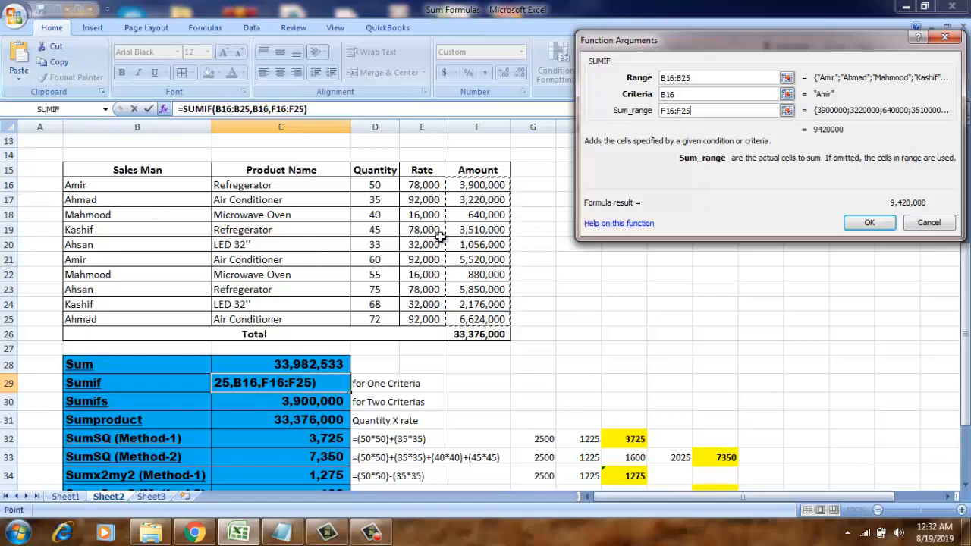
left_click(861, 221)
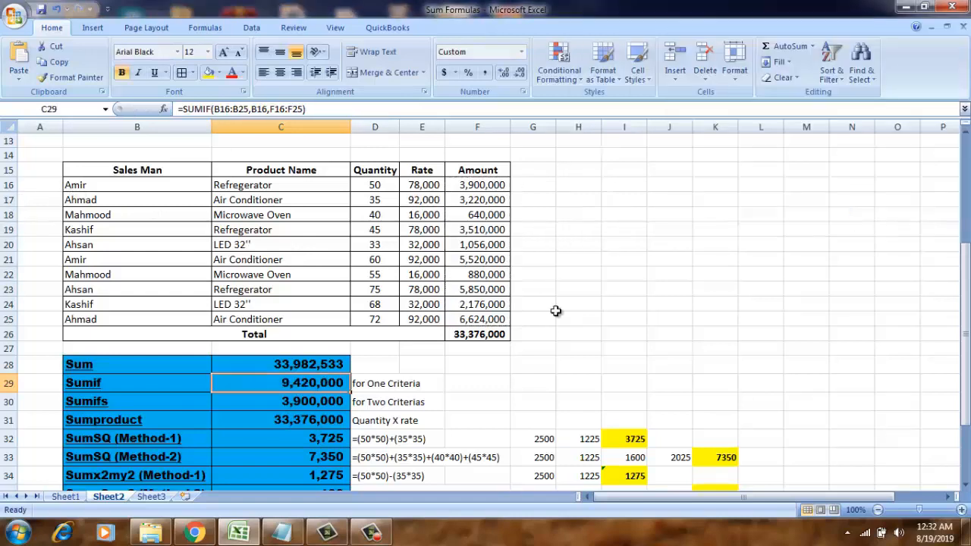
left_click(460, 185)
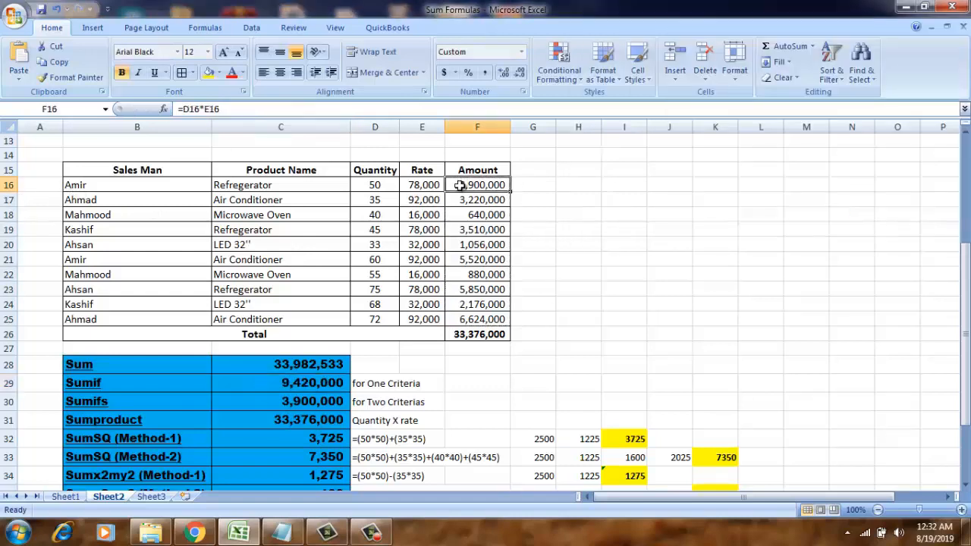
left_click(458, 262, "ctrl")
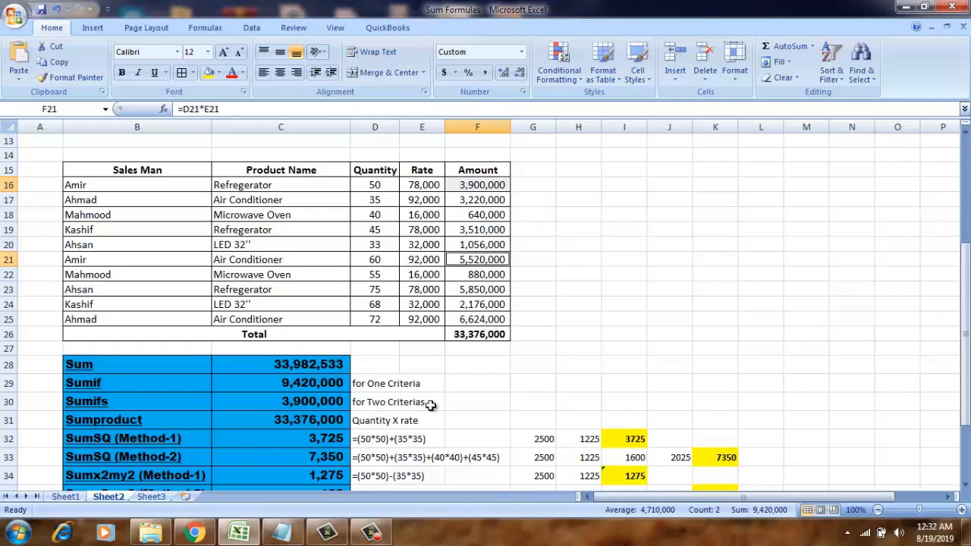
Review the formulas in column C from Sumifs in C30 down through the Sumx2my2 rows, ending at Sumproduct in C31.
left_click(249, 402)
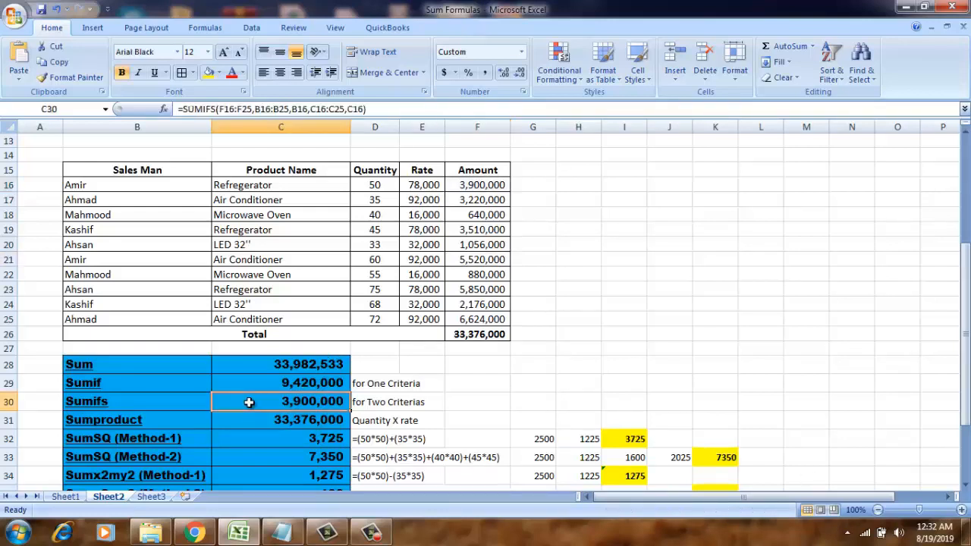
key("Down")
key("Down")
key("Down")
key("Down")
key("Down")
key("Down")
key("Up")
key("Up")
key("Up")
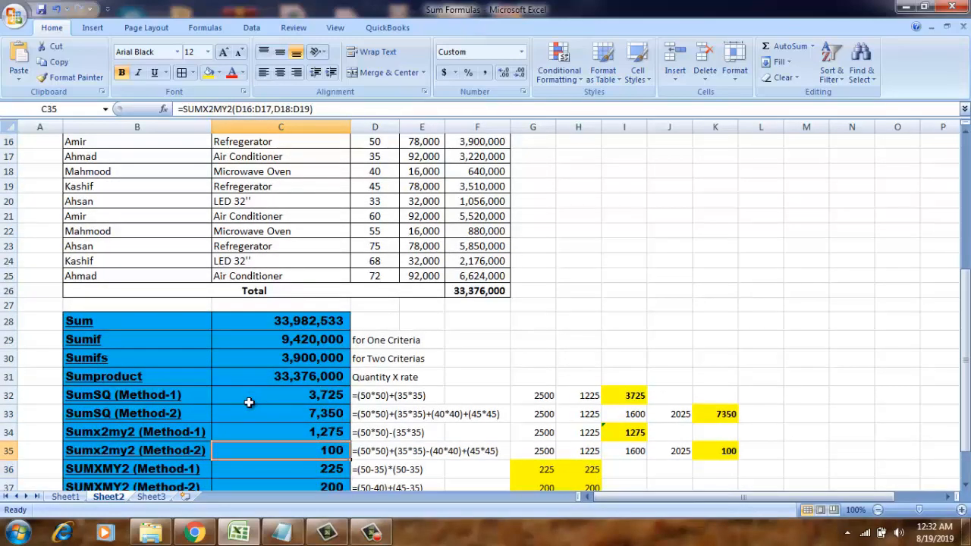
key("Up")
key("Up")
key("Left")
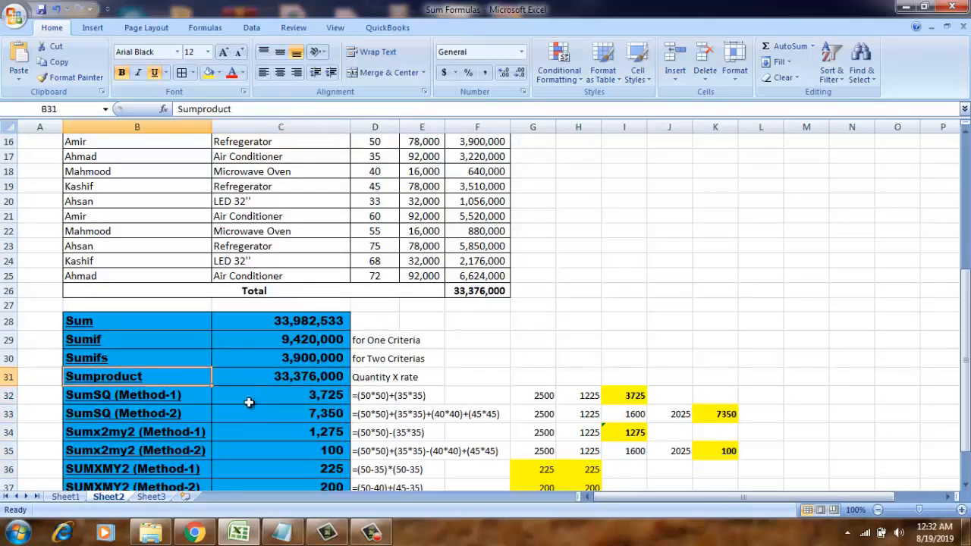
key("Right")
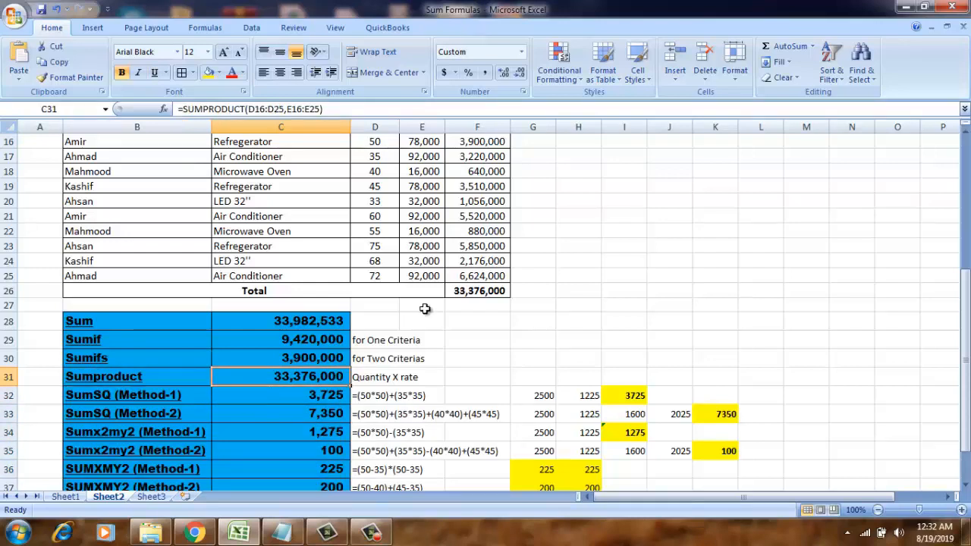
Compare the total in F26 with the Sumproduct result in C31 and examine the Quantity, Rate and Amount columns behind it.
left_click(462, 290)
left_click(274, 381)
left_click(393, 206)
key("Up")
key("Up")
key("Up")
key("Up")
key("Up")
key("Up")
key("Up")
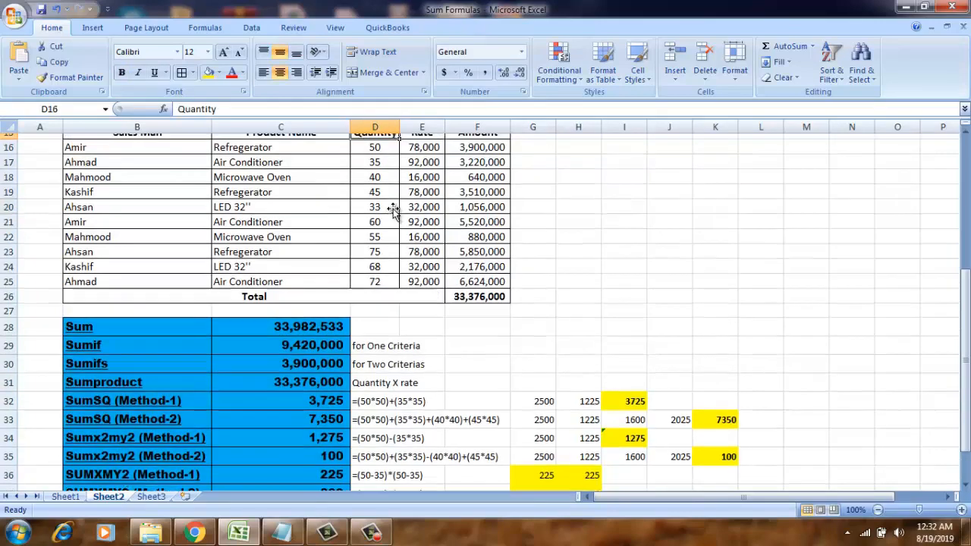
key("Down")
key("Down")
key("Down")
key("Right")
key("Right")
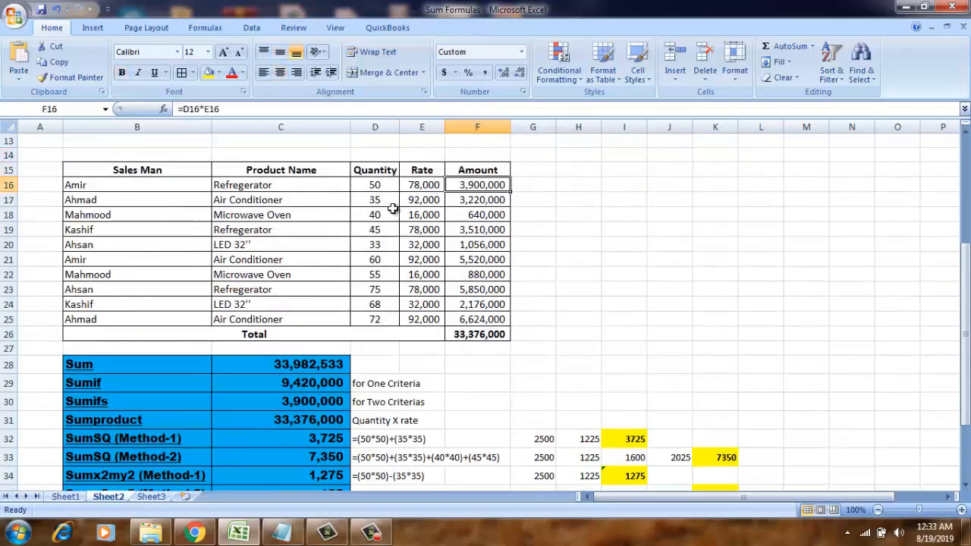
key("Down")
key("Down")
key("Down")
key("Down")
key("Down")
key("Down")
key("Down")
key("Down")
key("Down")
key("Down")
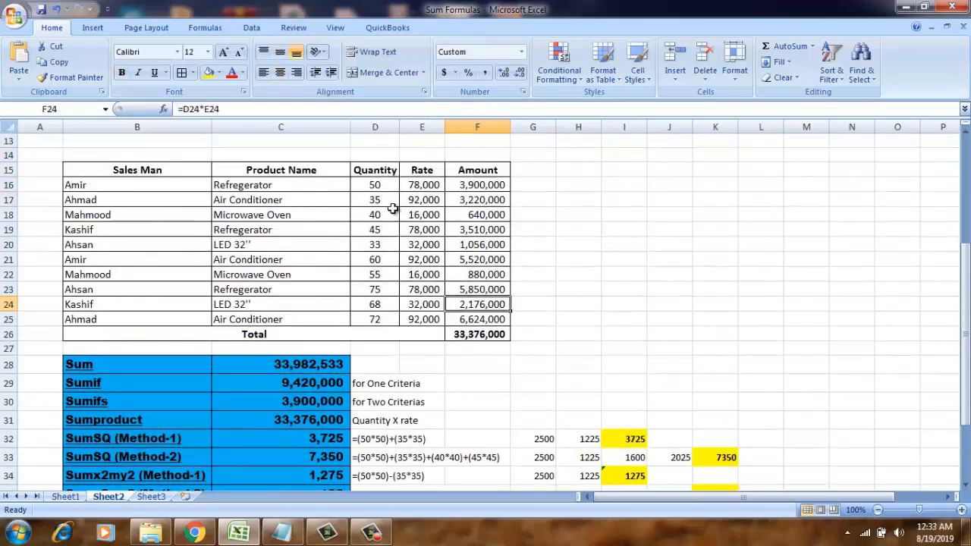
Clear the Sumproduct result in C31 and insert the SUMPRODUCT function there, found by searching the functions for "sumproduct".
key("Left")
key("Left")
key("Down")
key("Down")
key("Down")
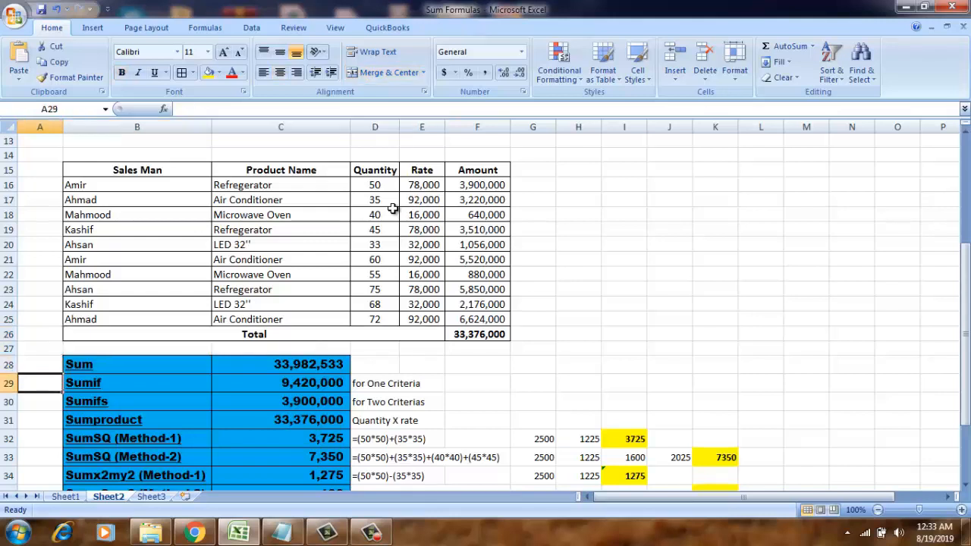
key("Right")
key("Down")
key("Down")
key("Right")
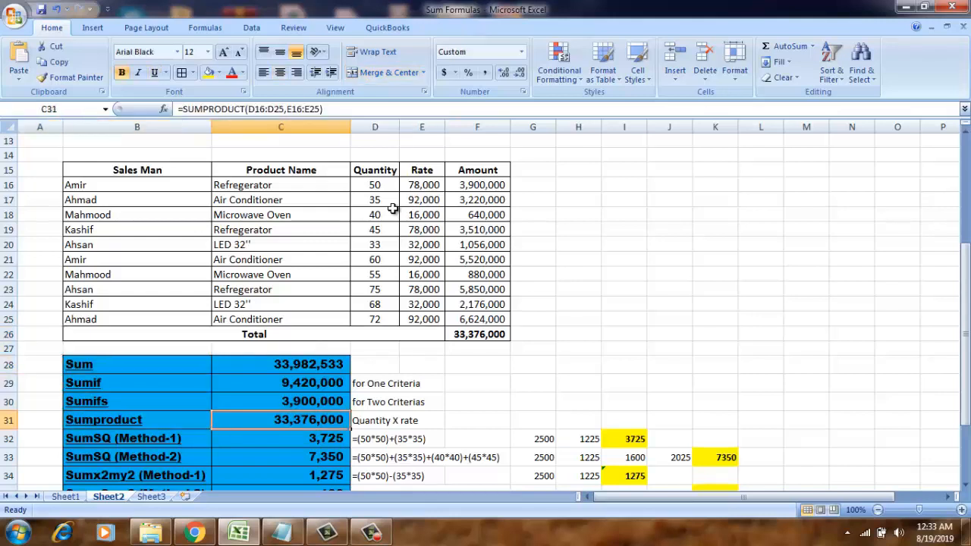
key("Delete")
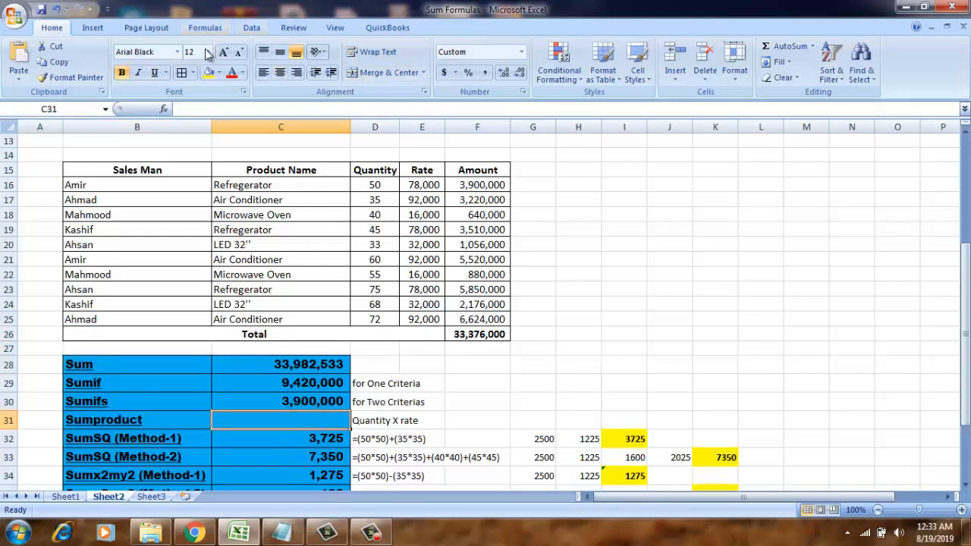
left_click(165, 114)
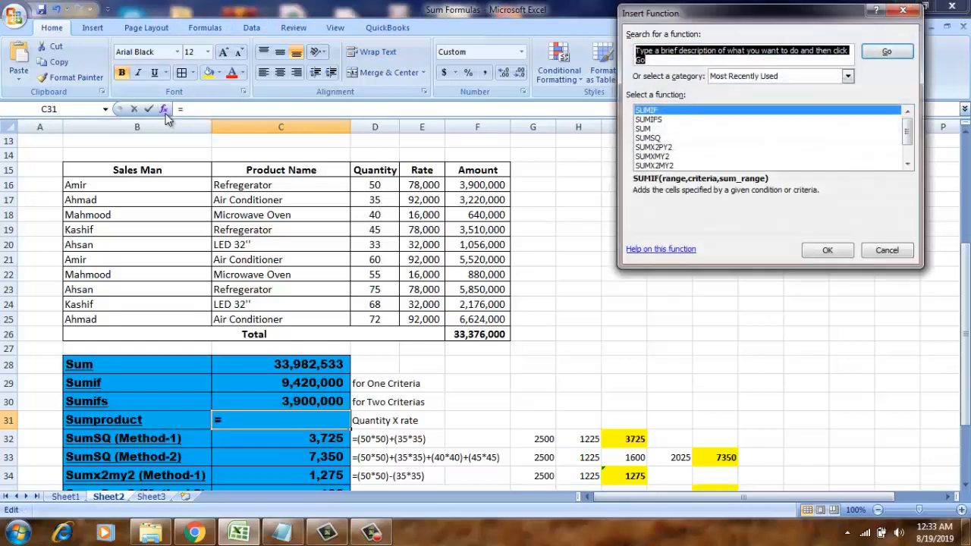
type("sumproduct")
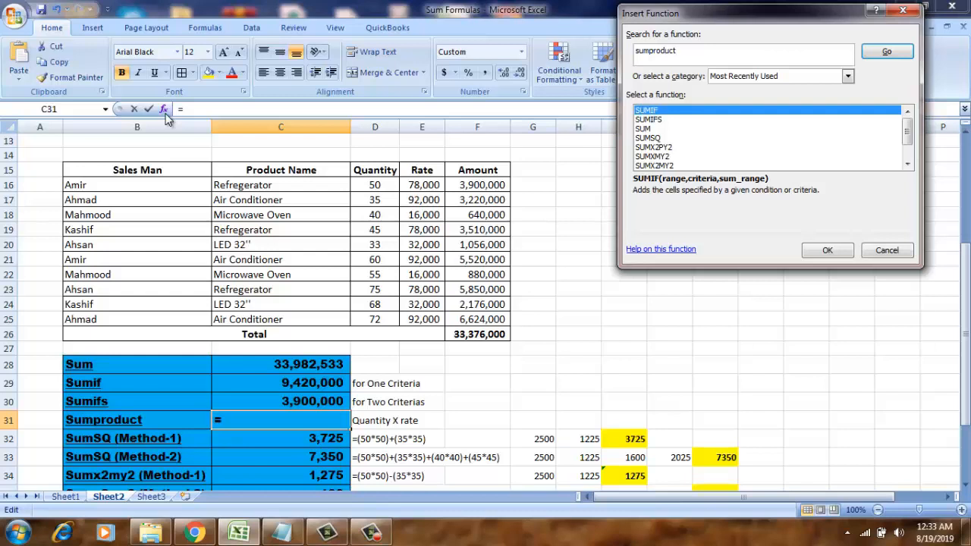
key("Return")
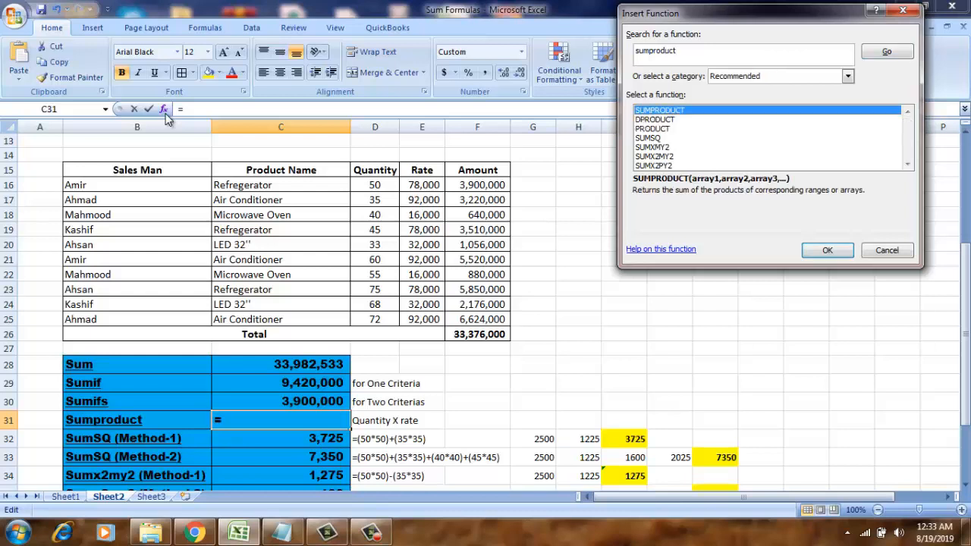
double_click(659, 111)
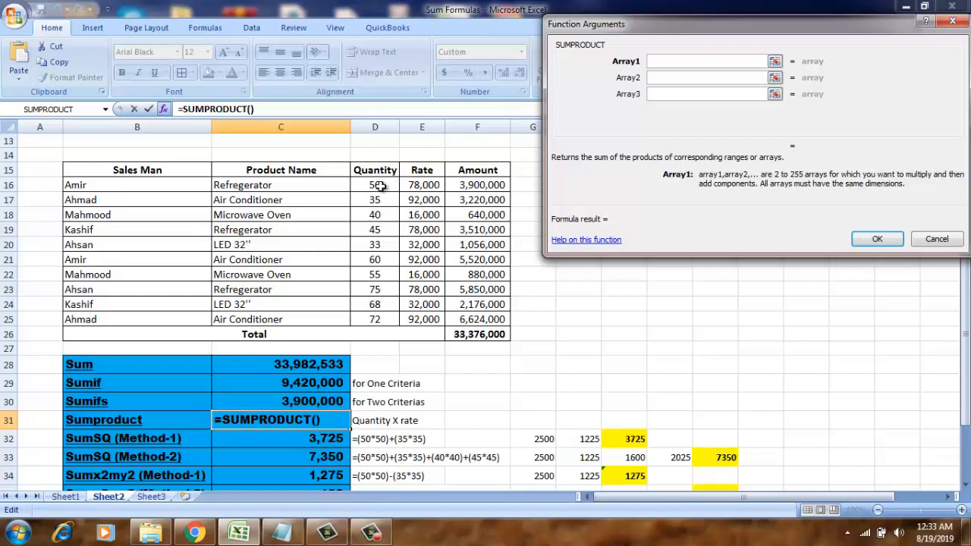
Complete SUMPRODUCT with Array1 D16:D25 and Array2 E16:E25, and compare its result in C31 with the total in F26.
left_click_drag(374, 185, 383, 318)
left_click(690, 78)
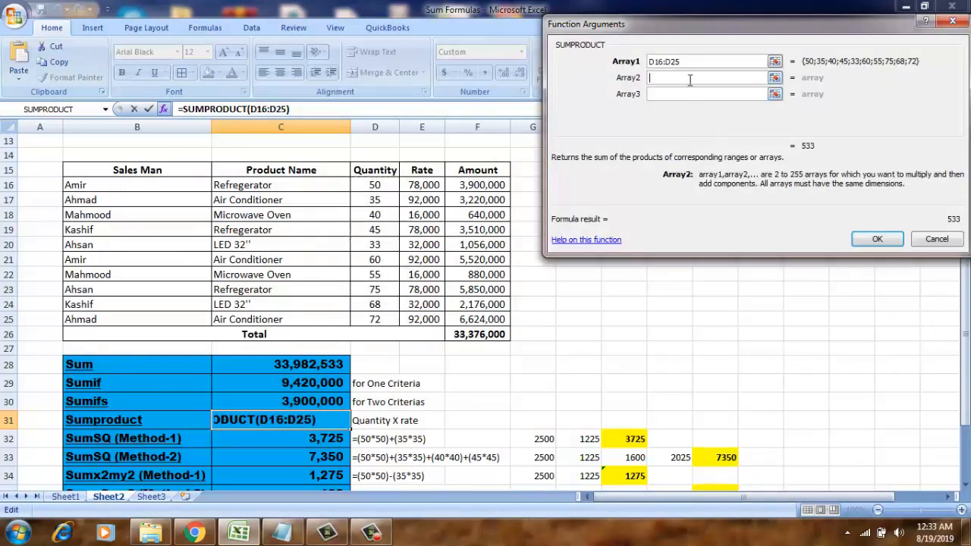
left_click_drag(422, 187, 439, 312)
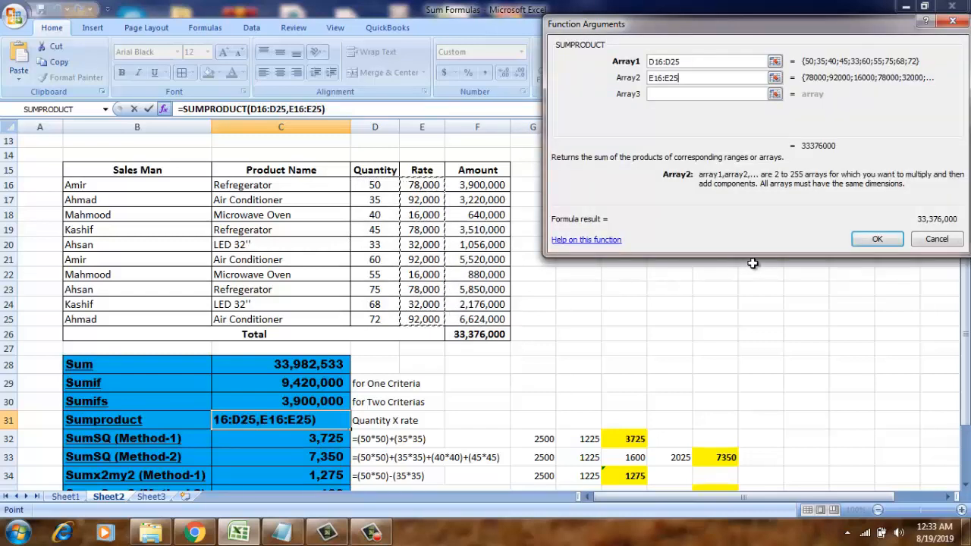
left_click(876, 239)
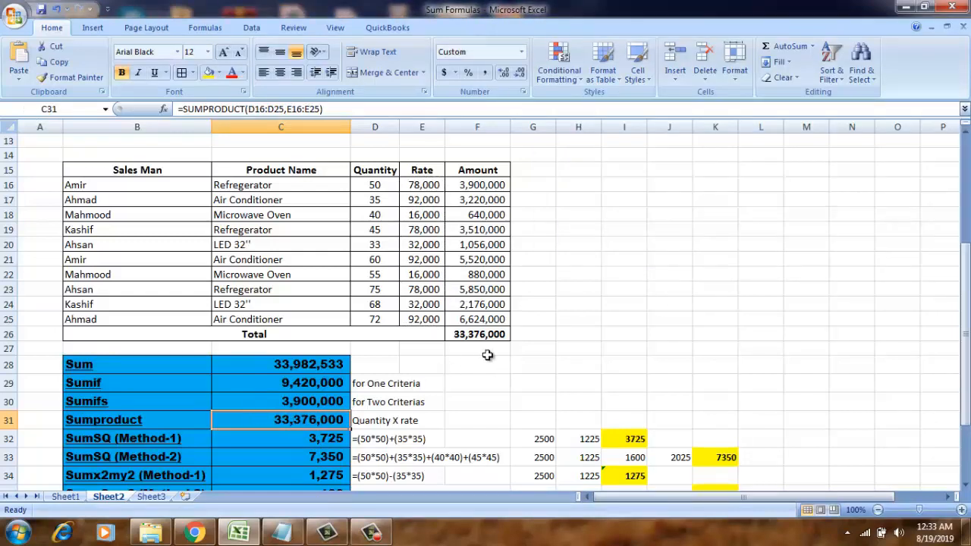
left_click(459, 336)
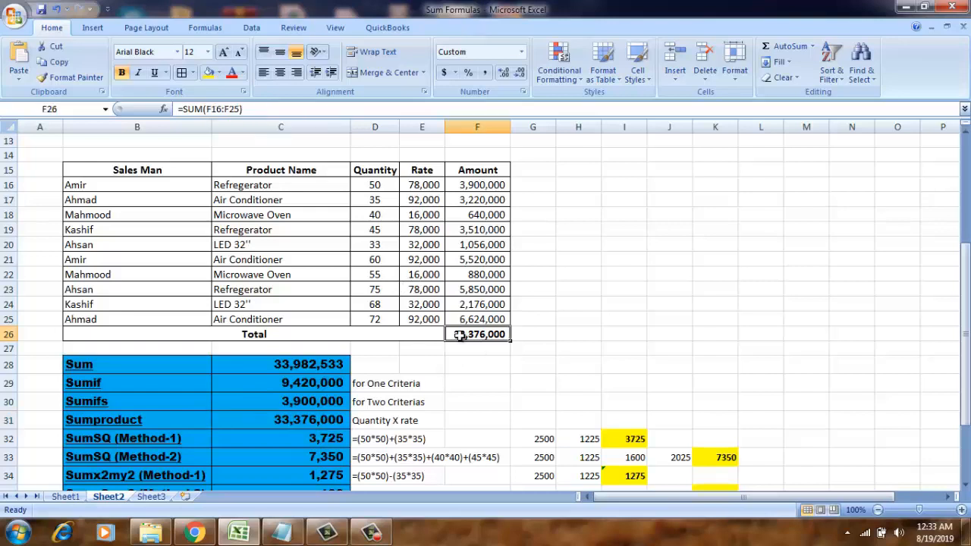
left_click(279, 423)
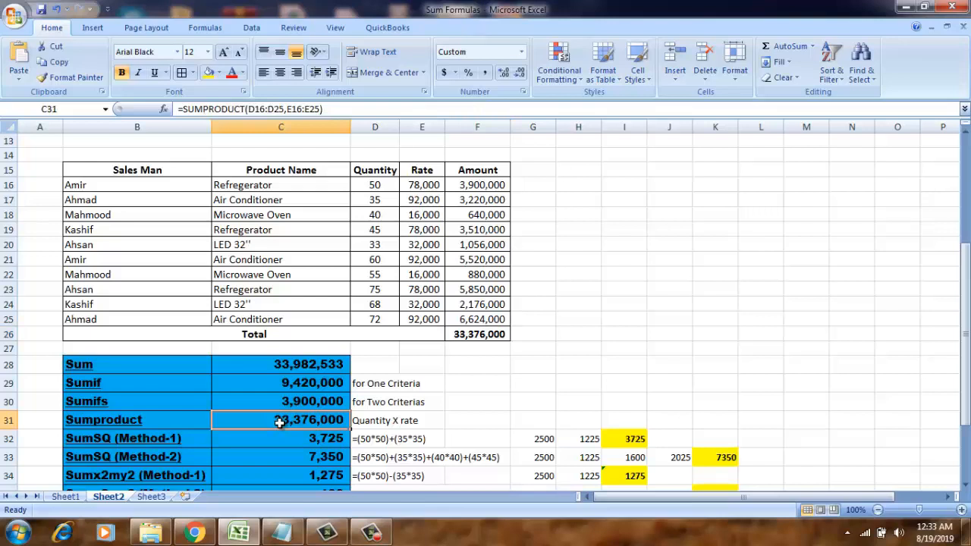
Review the function labels in column B from Sumproduct in B31 down through the SUMXMY2 rows and back to SumSQ (Method-1).
left_click(150, 422)
key("Down")
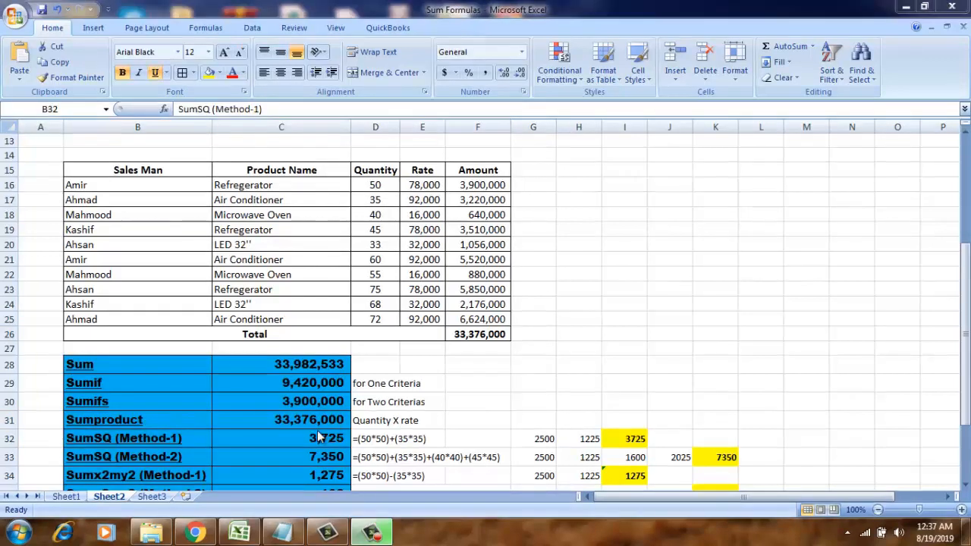
left_click(162, 419)
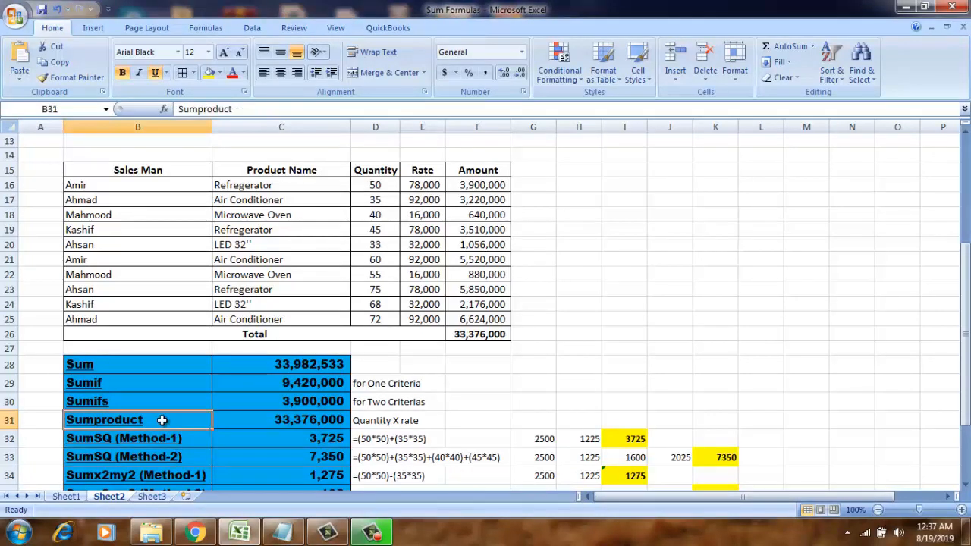
left_click(159, 438)
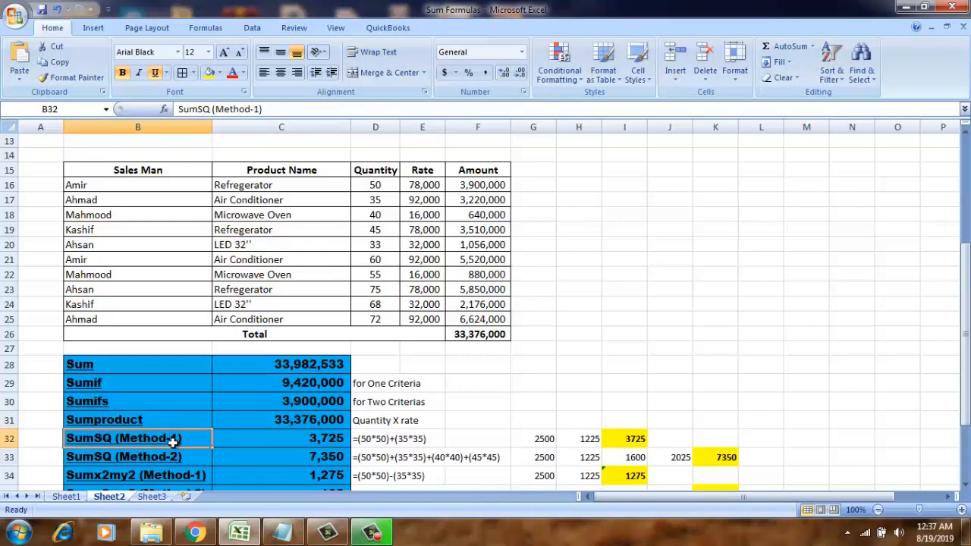
key("Down")
key("Down")
key("Down")
key("Down")
key("Down")
key("Up")
key("Up")
key("Up")
key("Up")
key("Up")
key("Up")
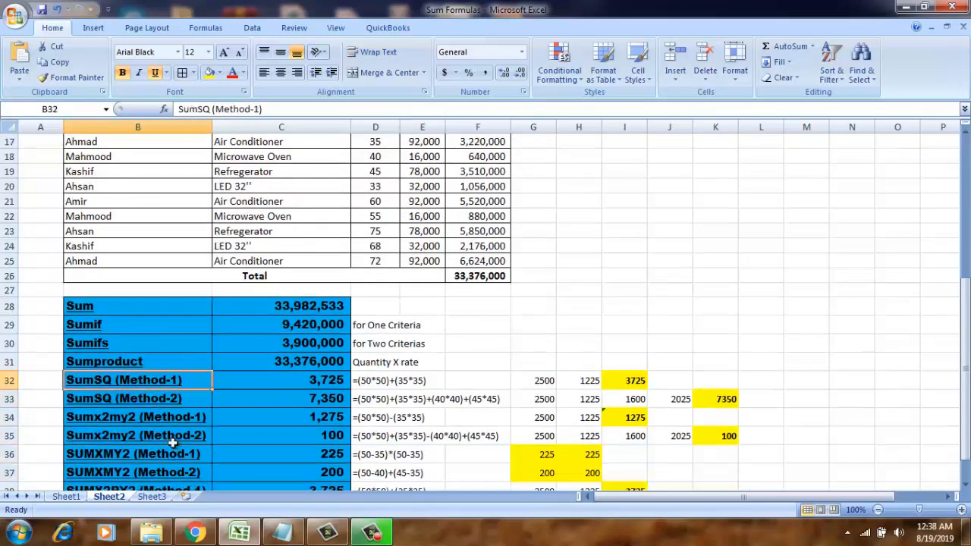
key("Down")
key("Down")
key("Up")
Clear the SumSQ (Method-1) result in C32 and insert the SUMSQ function there, found by searching the functions for "sumsq".
key("Right")
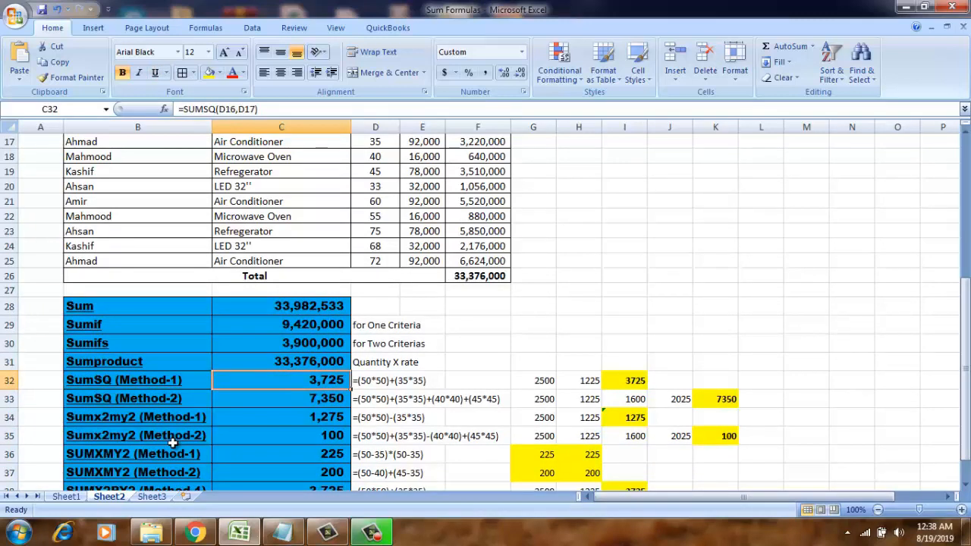
key("Down")
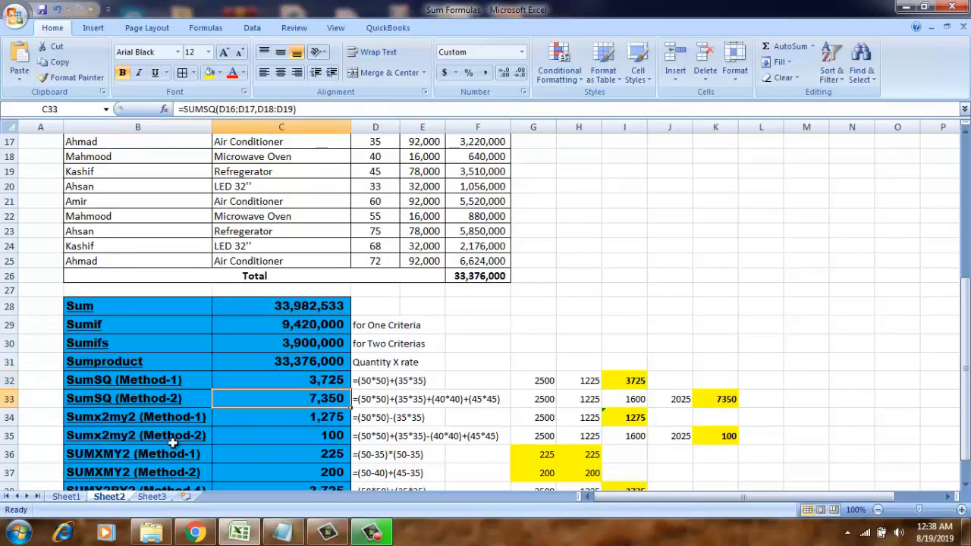
key("Up")
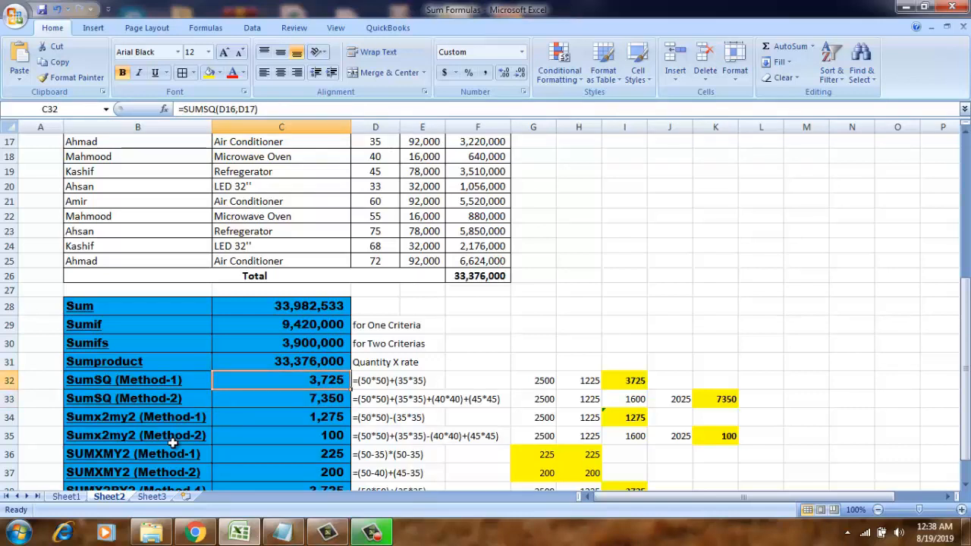
key("Delete")
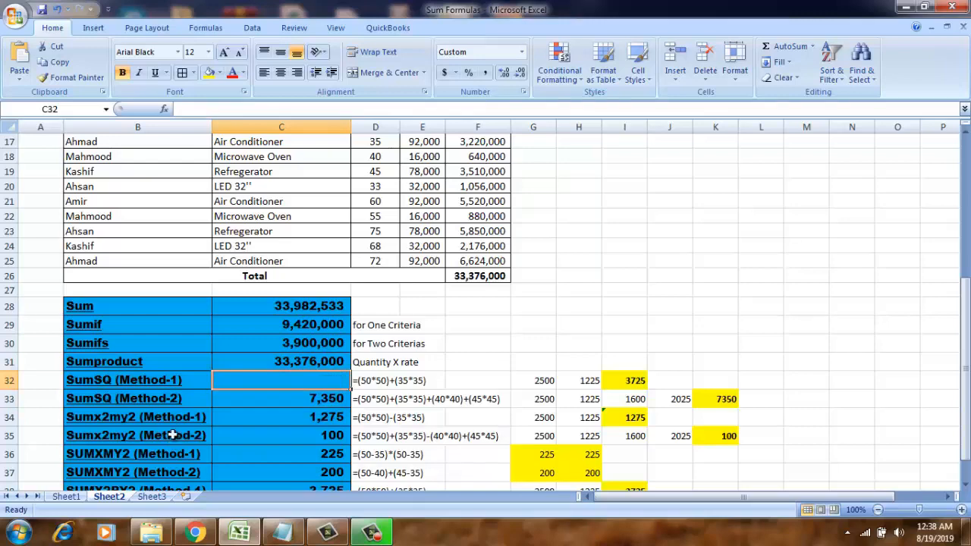
left_click(164, 109)
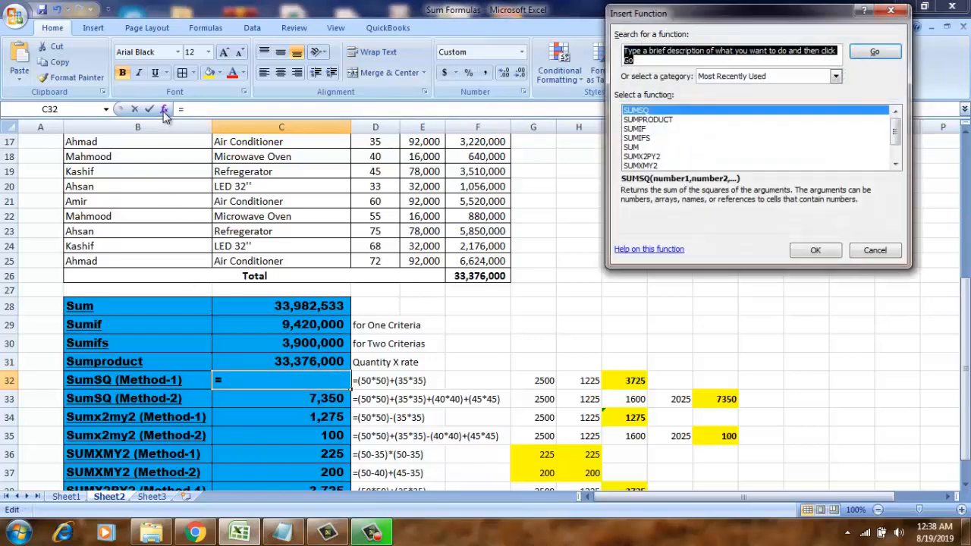
type("sum")
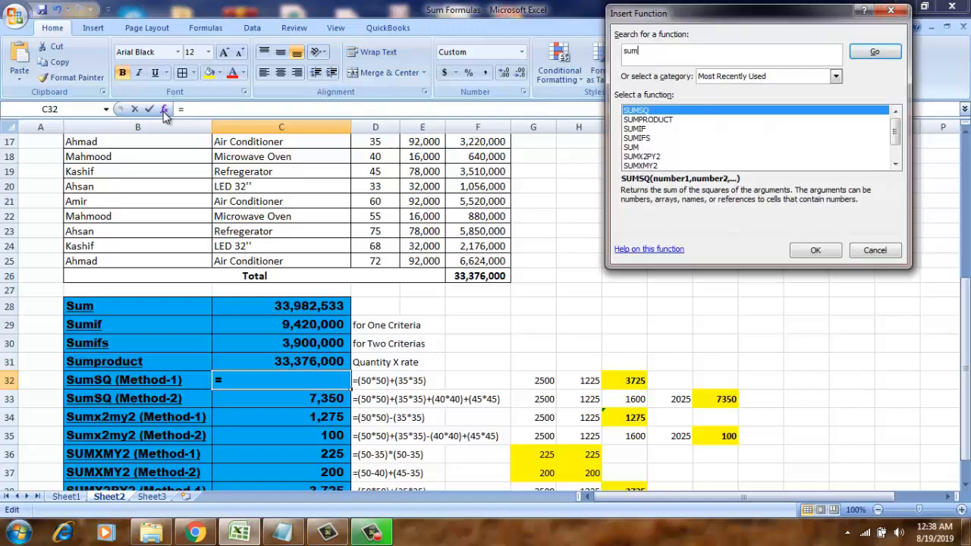
type("sq")
key("Return")
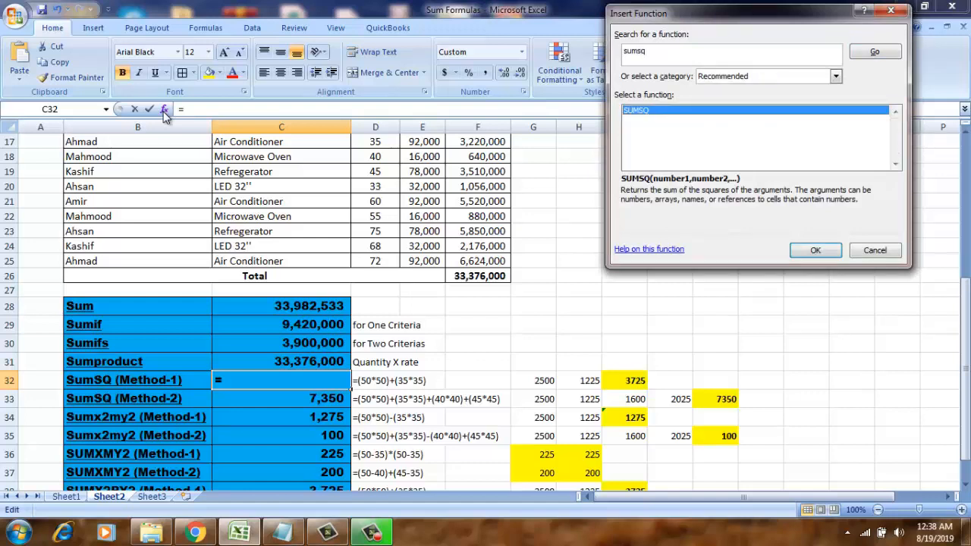
double_click(633, 112)
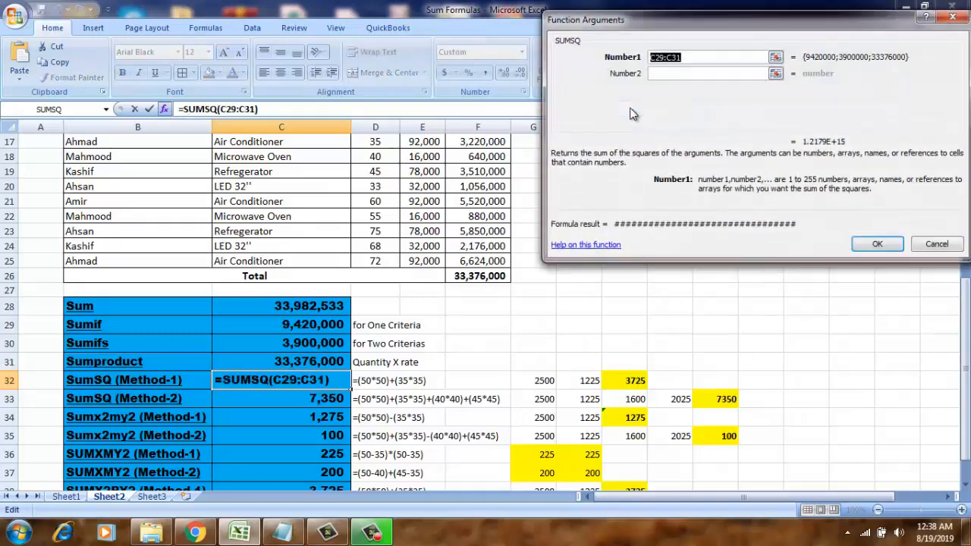
Complete SUMSQ in C32 with Number1 D16 and Number2 D17.
left_click(376, 165)
key("Up")
key("Up")
key("Up")
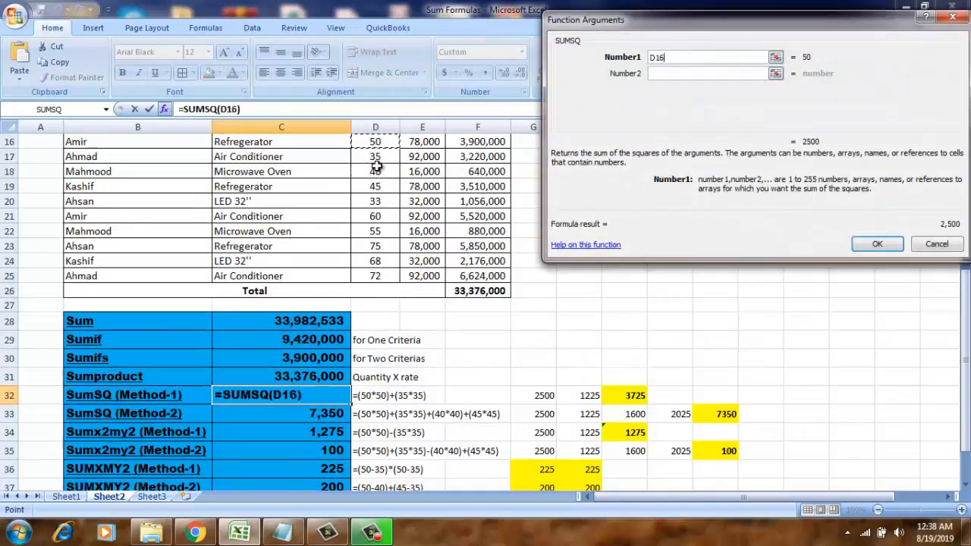
scroll(376, 165, "up", 1)
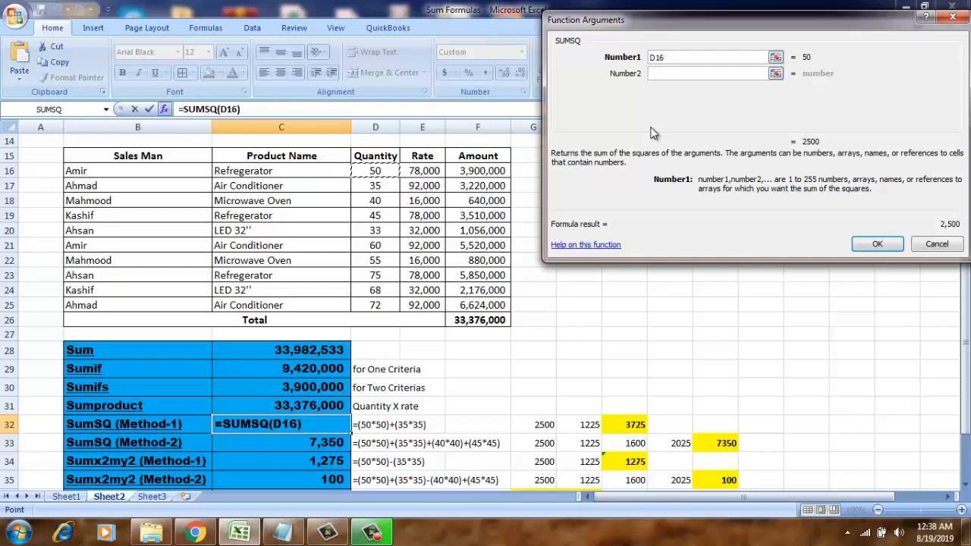
left_click(663, 74)
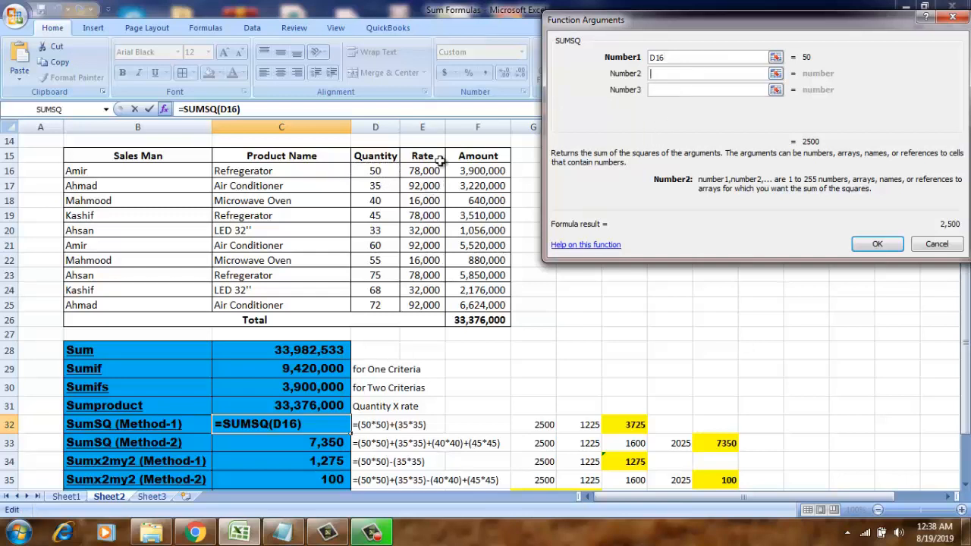
left_click(371, 185)
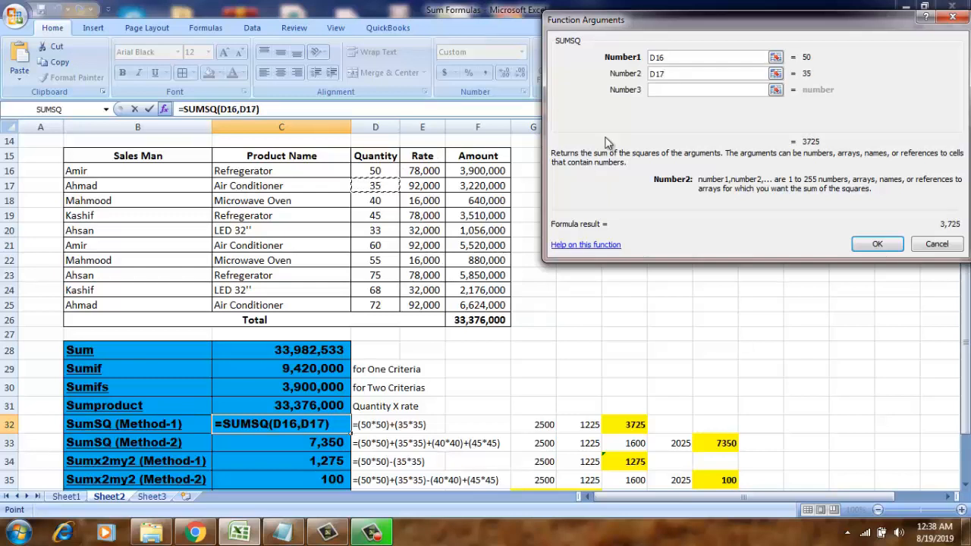
left_click(662, 87)
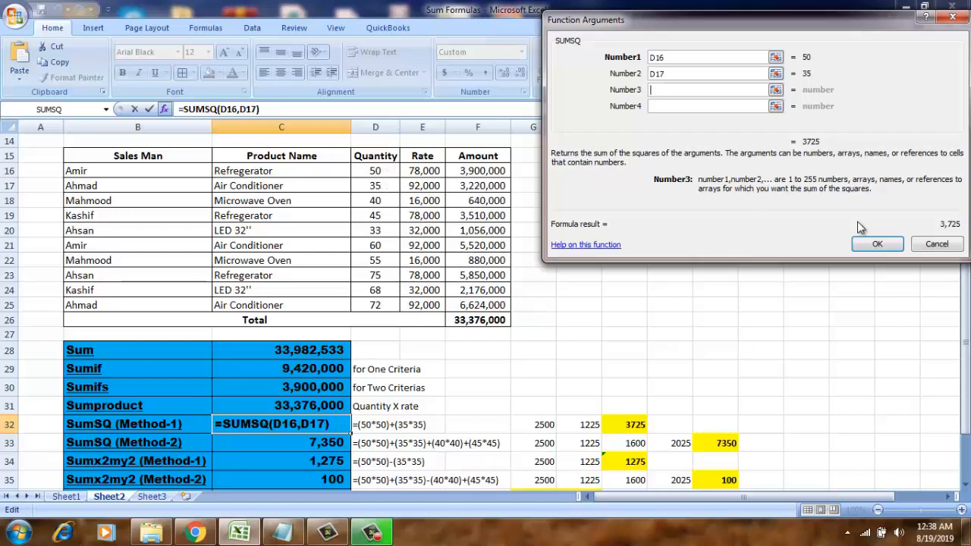
left_click(876, 243)
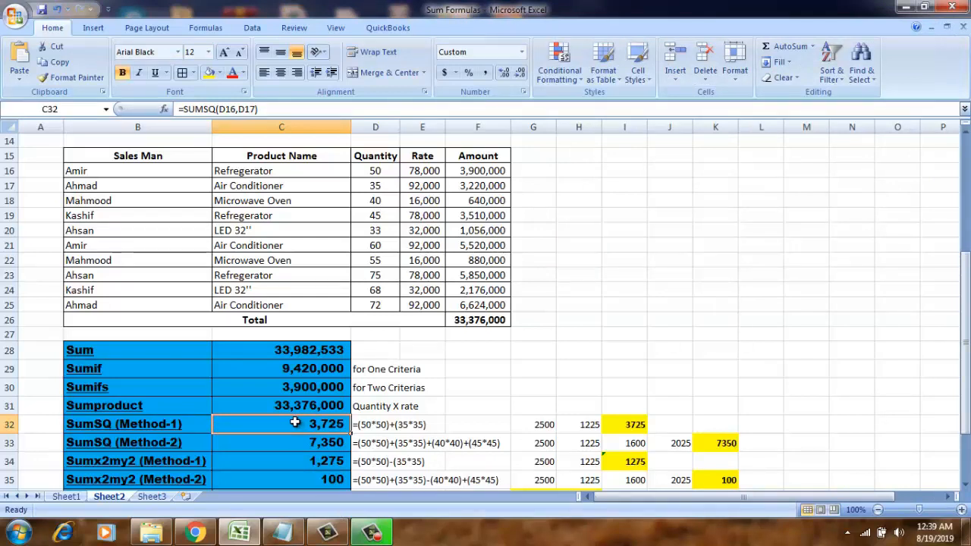
Compare the SUMSQ result in C32 with the written calculation in D32 and the manual workings in G32, H32 and I32.
left_click(356, 429)
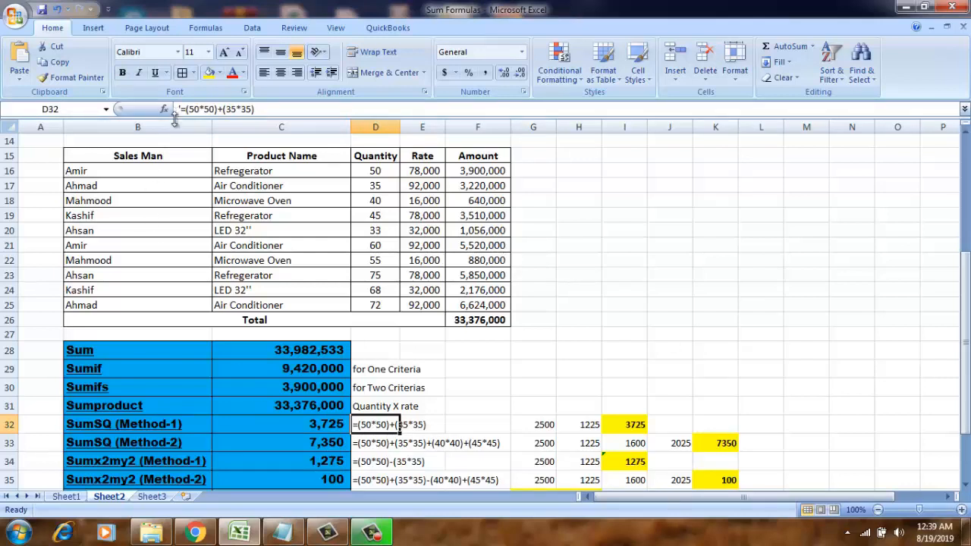
left_click(311, 424)
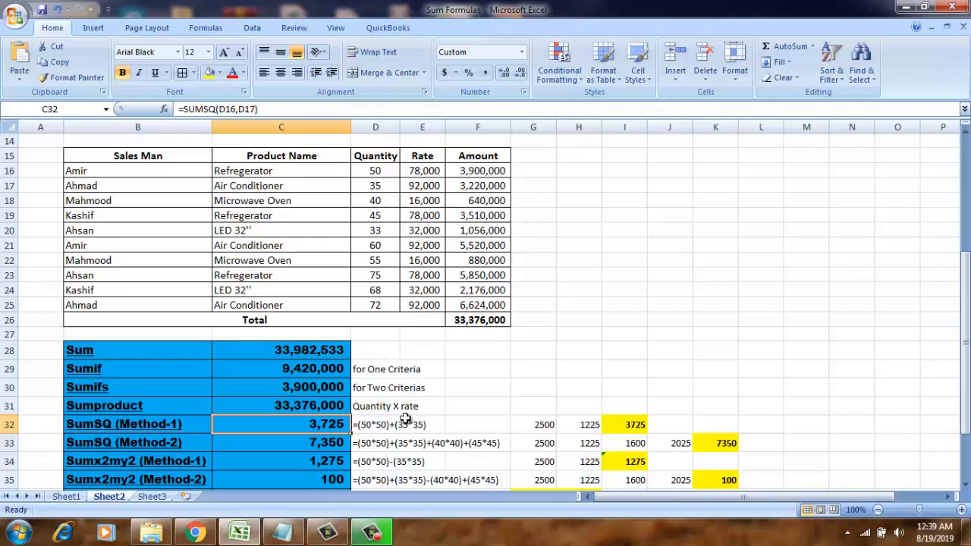
left_click(531, 425)
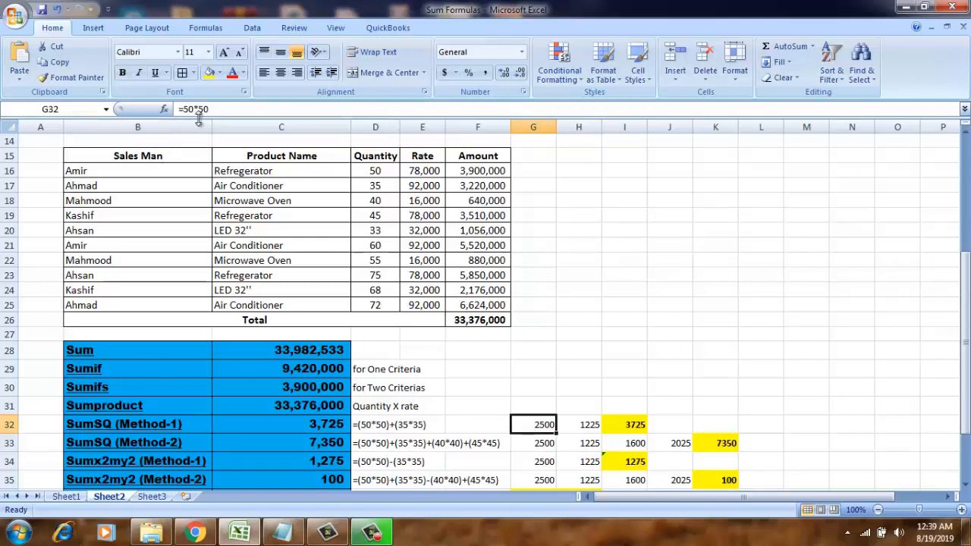
left_click(579, 430)
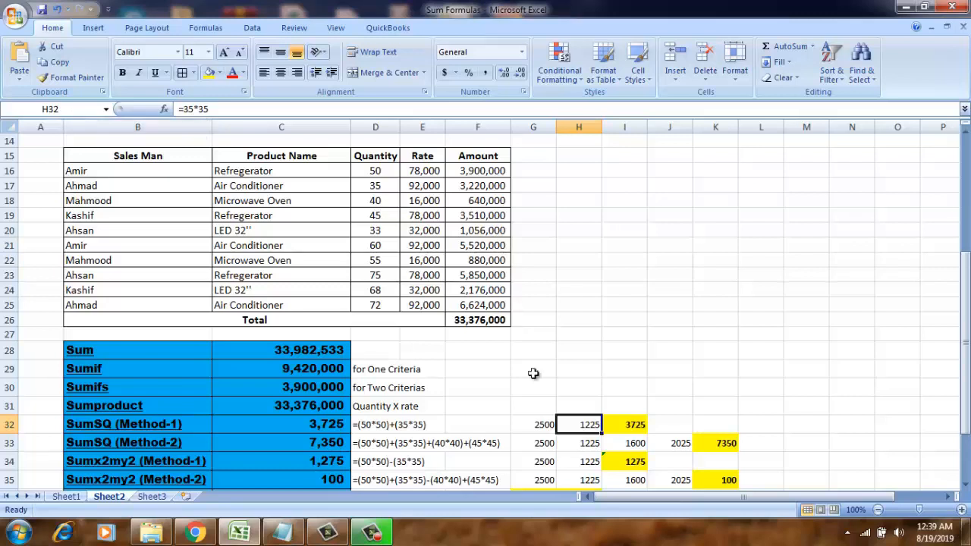
left_click(640, 427)
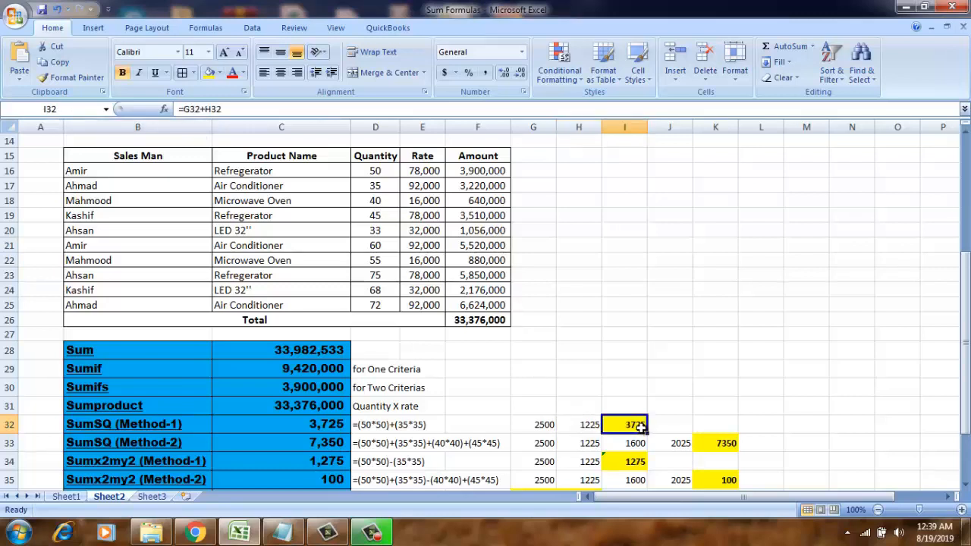
double_click(641, 426)
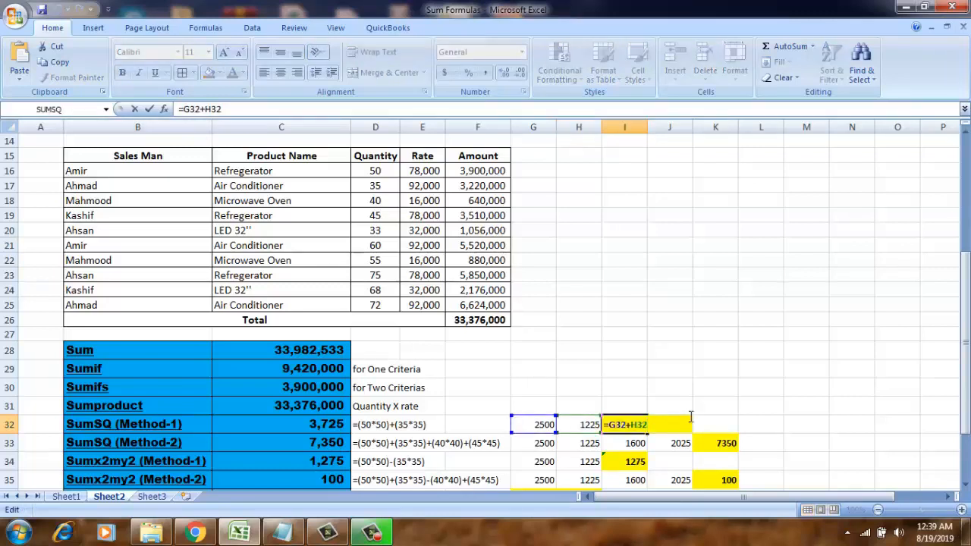
key("Return")
key("Up")
key("Left")
key("Left")
key("Left")
key("Left")
key("Left")
key("Left")
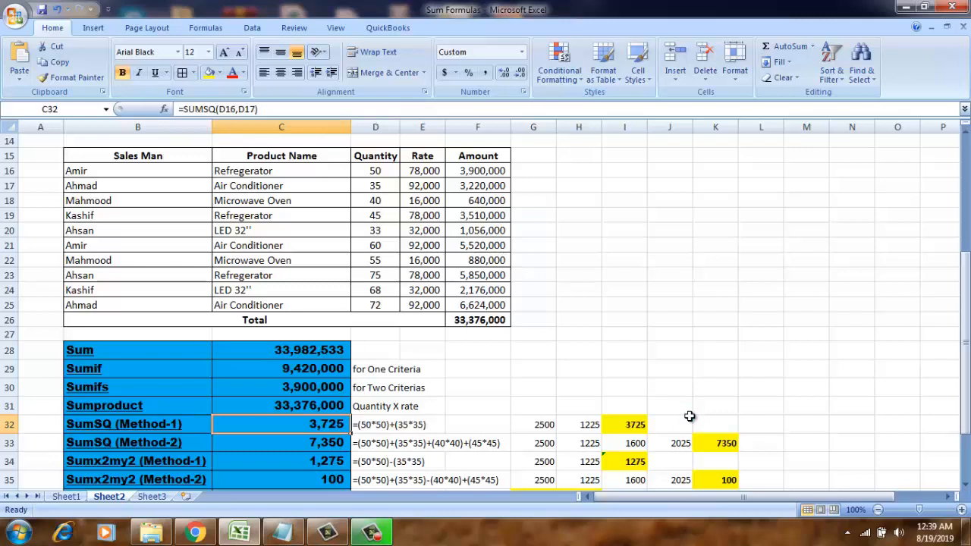
Review the formulas in column C from SumSQ (Method-2) in C33 down to SUMX2PY2 (Method-1) and back up to C32.
key("Down")
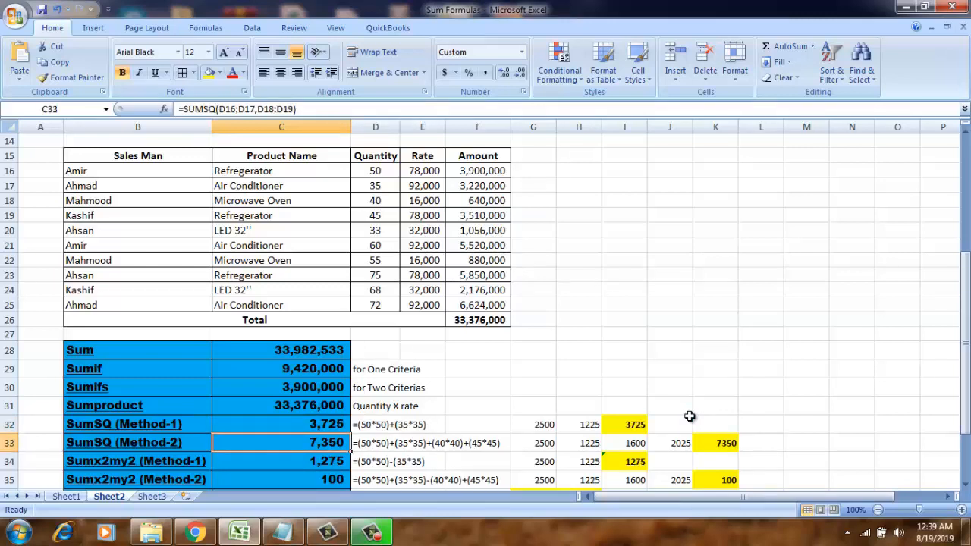
key("Down")
key("Down")
key("Down")
key("Down")
key("Down")
key("Up")
key("Up")
key("Up")
key("Up")
key("Up")
key("Up")
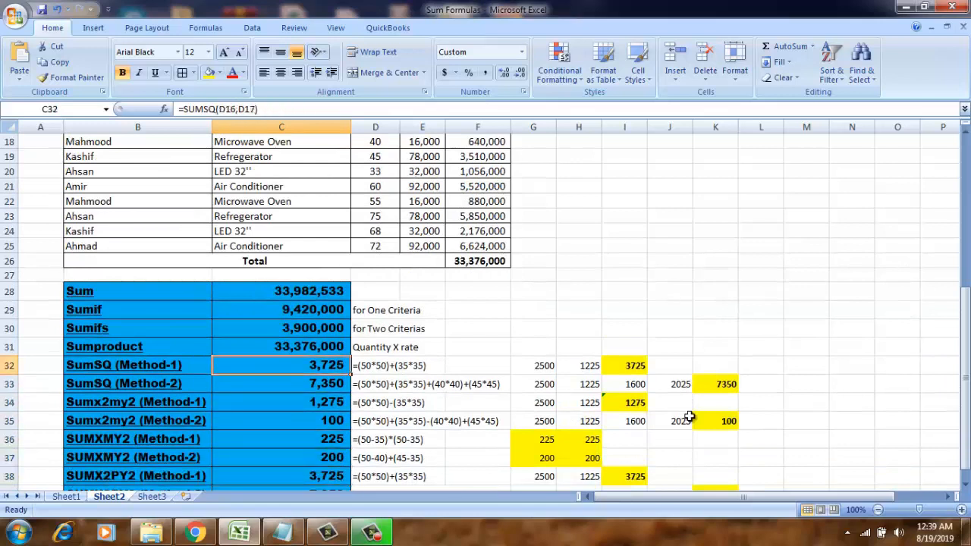
Clear the SumSQ (Method-2) result in C33 and insert the SUMSQ function there, found by searching the functions for "sumsq".
key("Down")
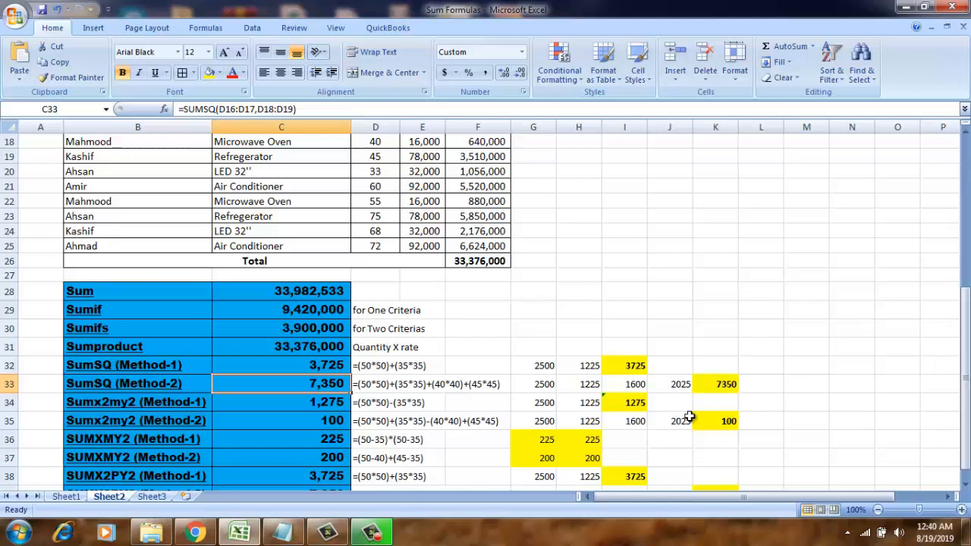
key("Delete")
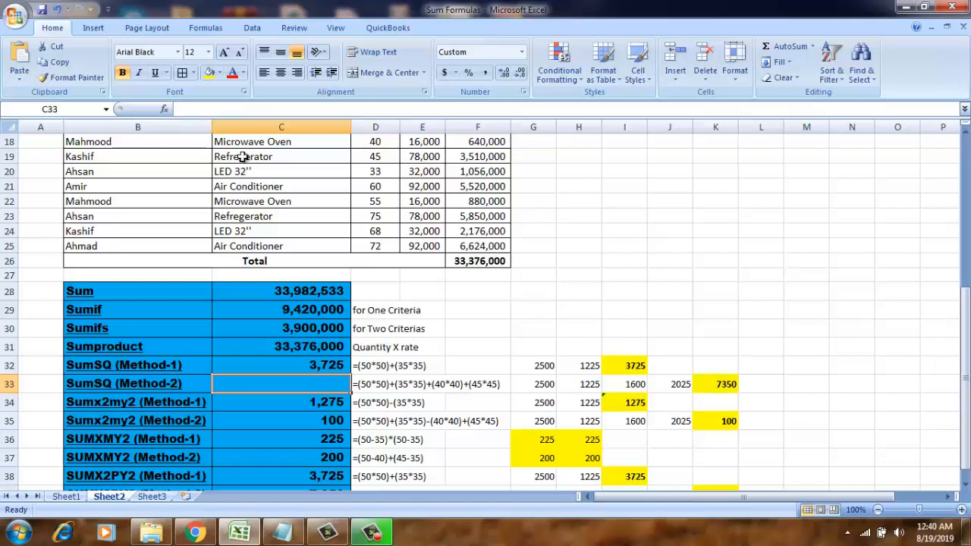
left_click(164, 110)
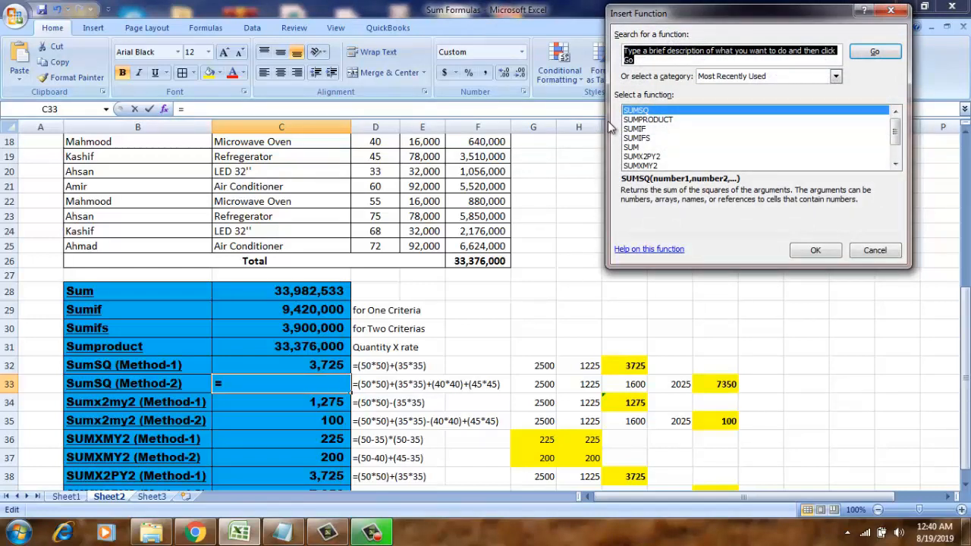
type("sumsq")
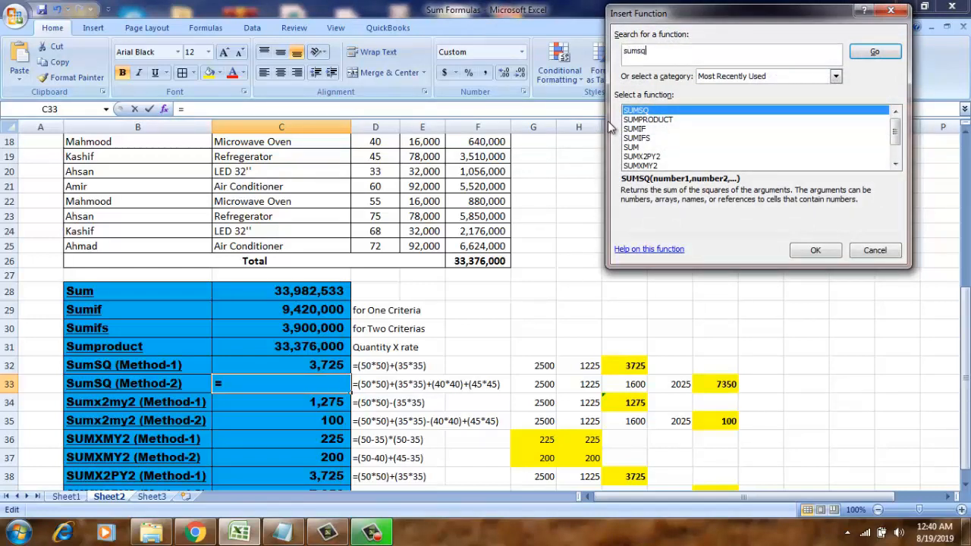
key("Return")
double_click(643, 111)
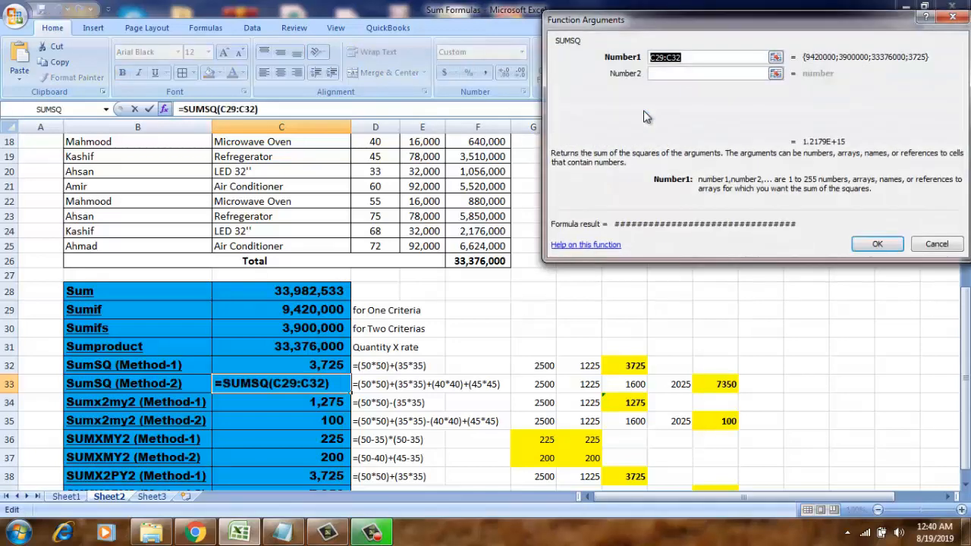
Complete SUMSQ in C33 with Number1 D16:D17 and Number2 D18:D19.
left_click(366, 171)
key("Up")
key("Up")
key("Up")
key("Up")
key("Up")
key("Up")
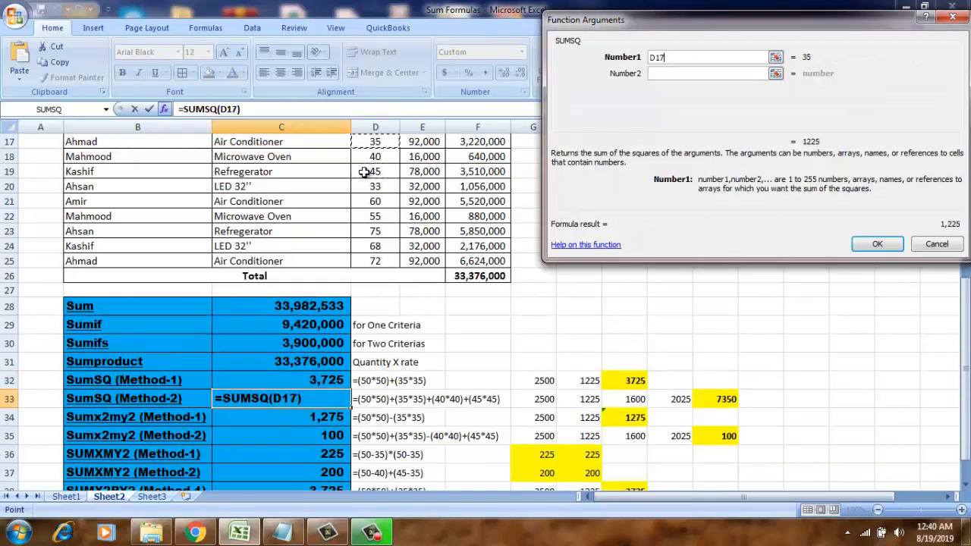
key("Down")
key("Down")
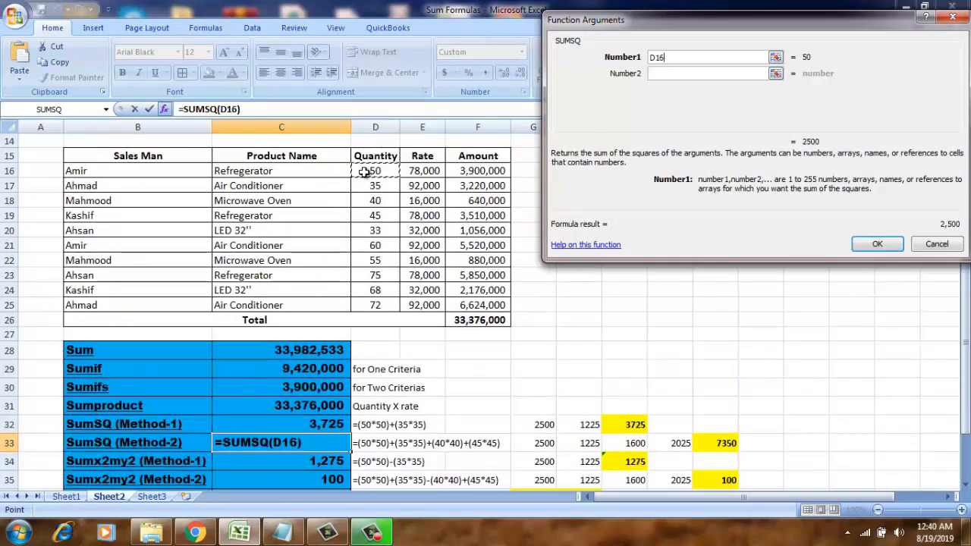
key("shift+Down")
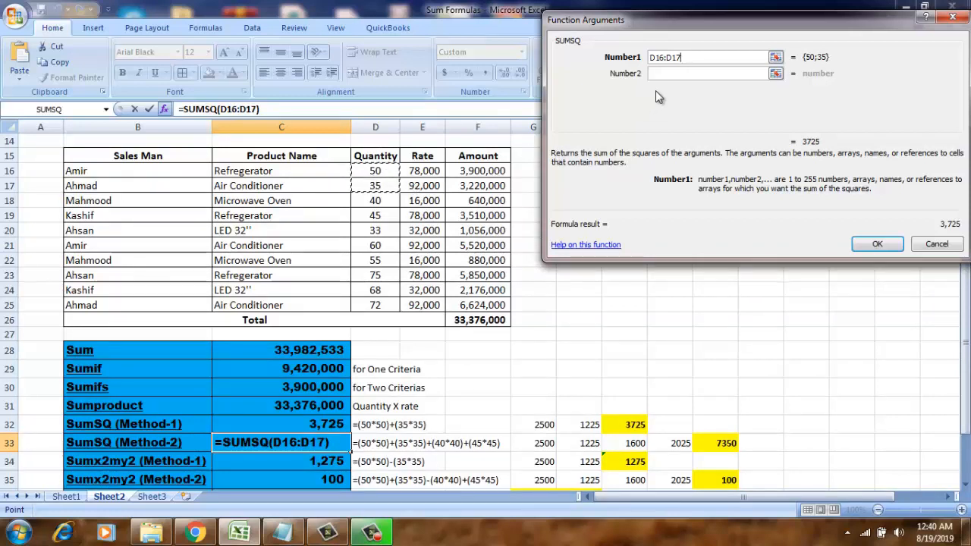
left_click(675, 73)
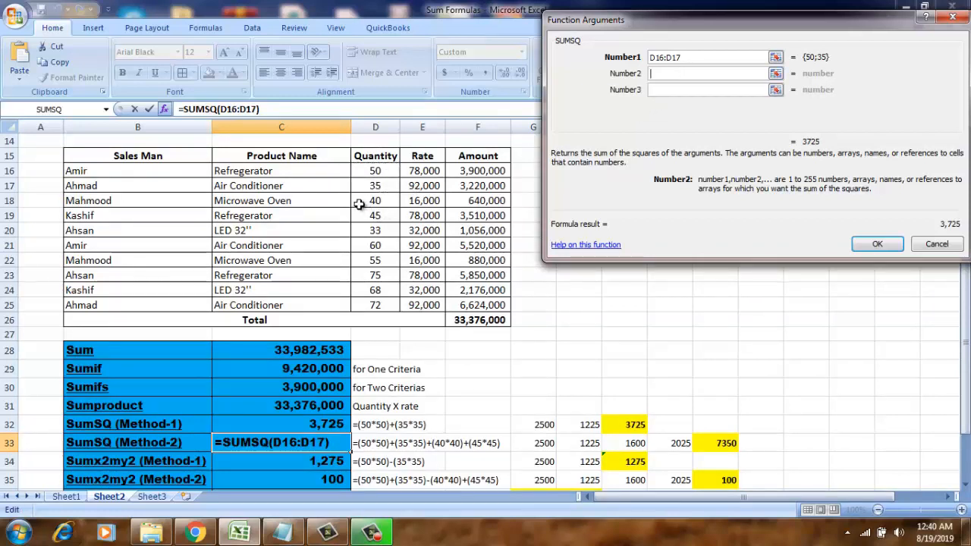
left_click_drag(359, 204, 361, 216)
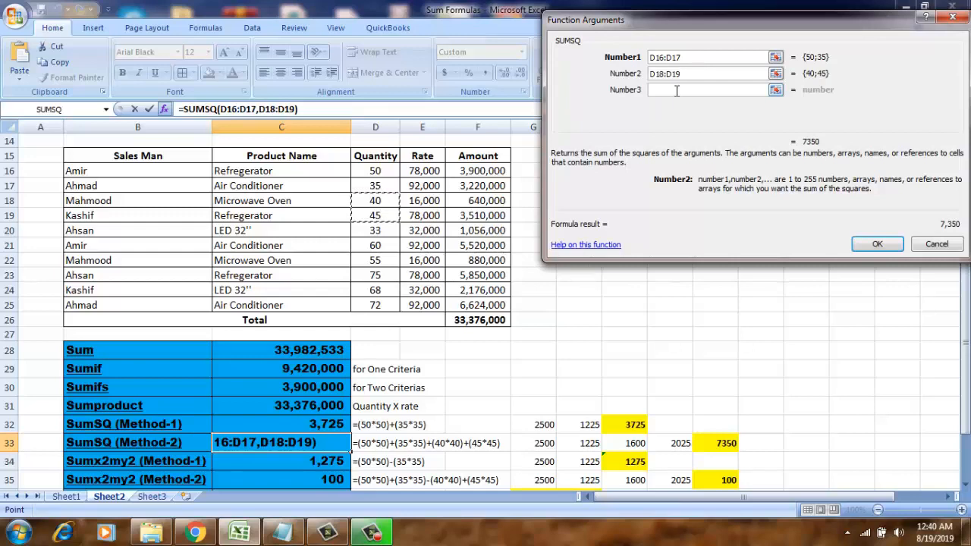
left_click(877, 245)
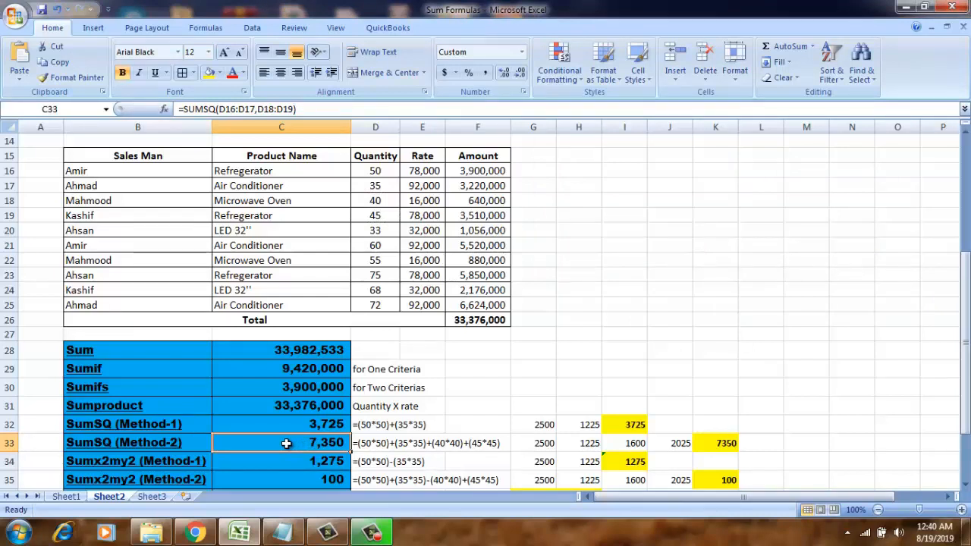
Check the SumSQ (Method-2) result against the manual workings in G33 to J33 and the sum formula in K33.
key("Left")
key("Right")
left_click(531, 445)
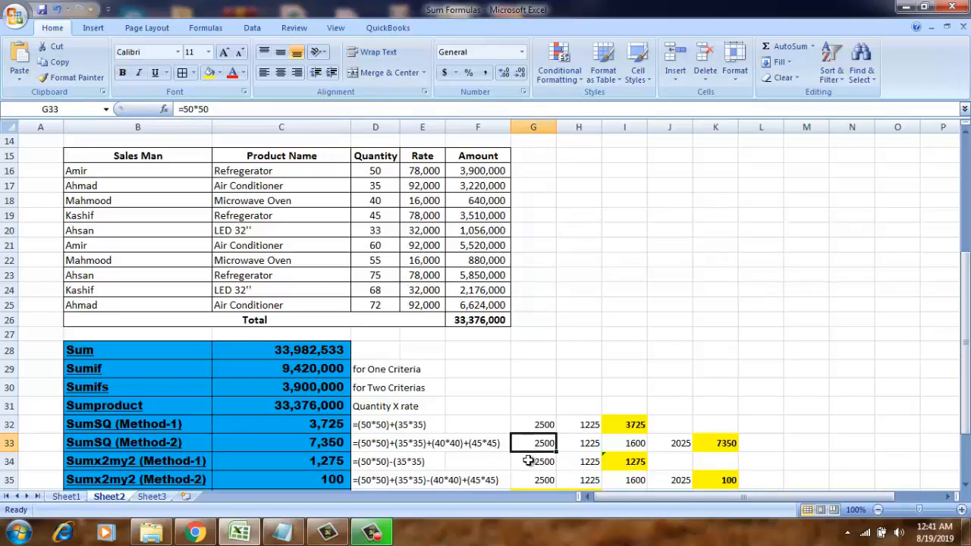
key("Right")
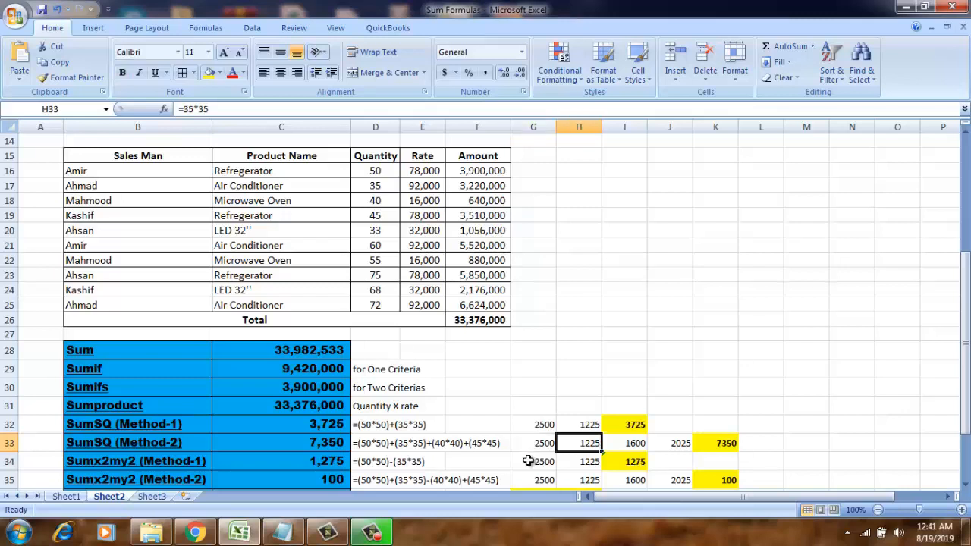
key("Right")
key("Right")
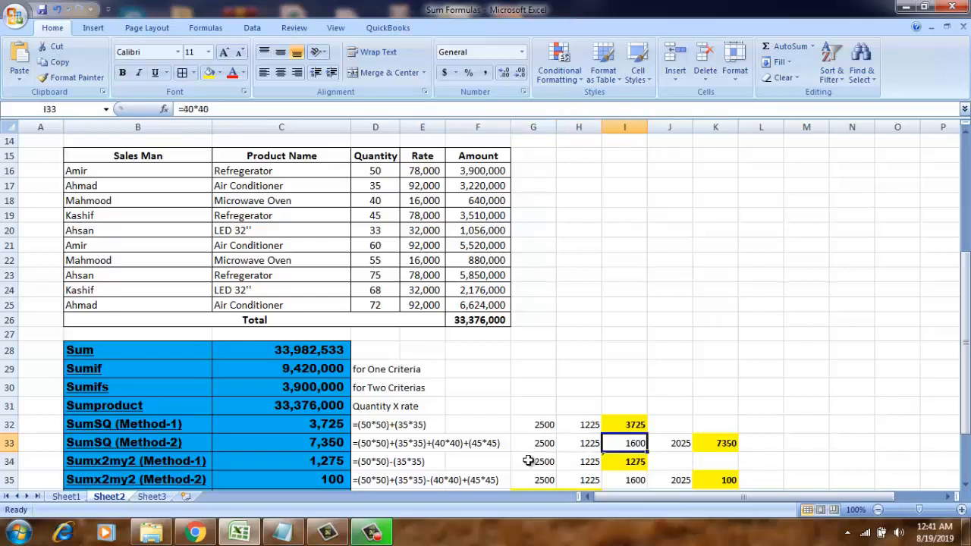
key("Right")
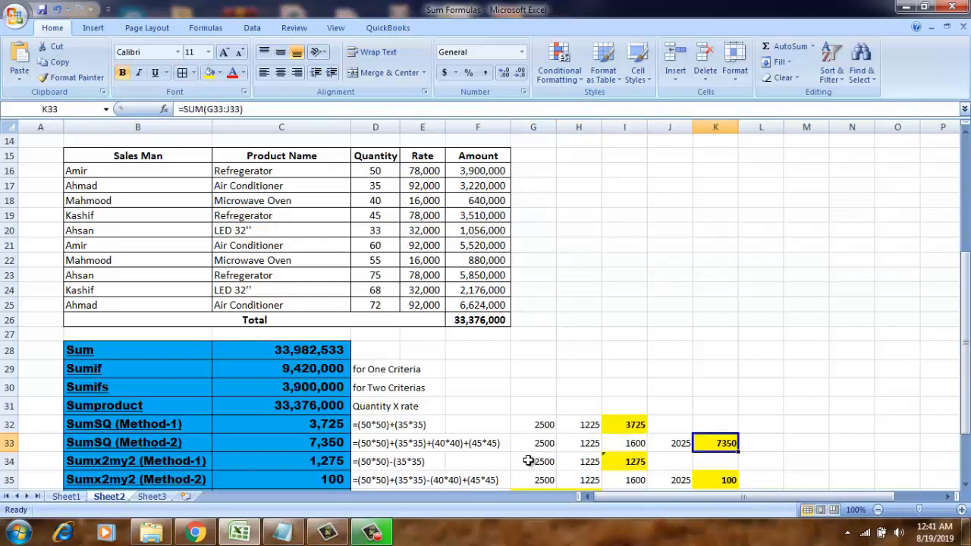
key("F2")
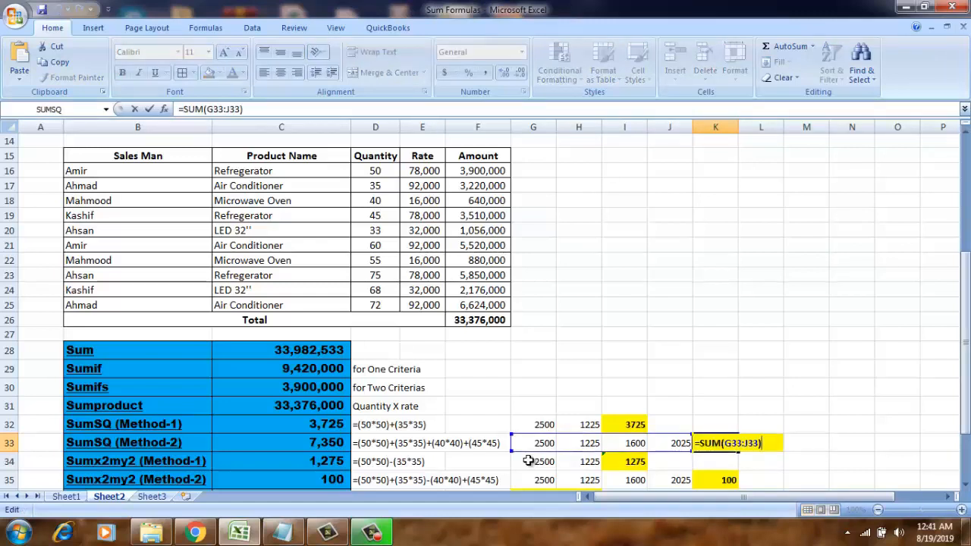
key("ctrl+Return")
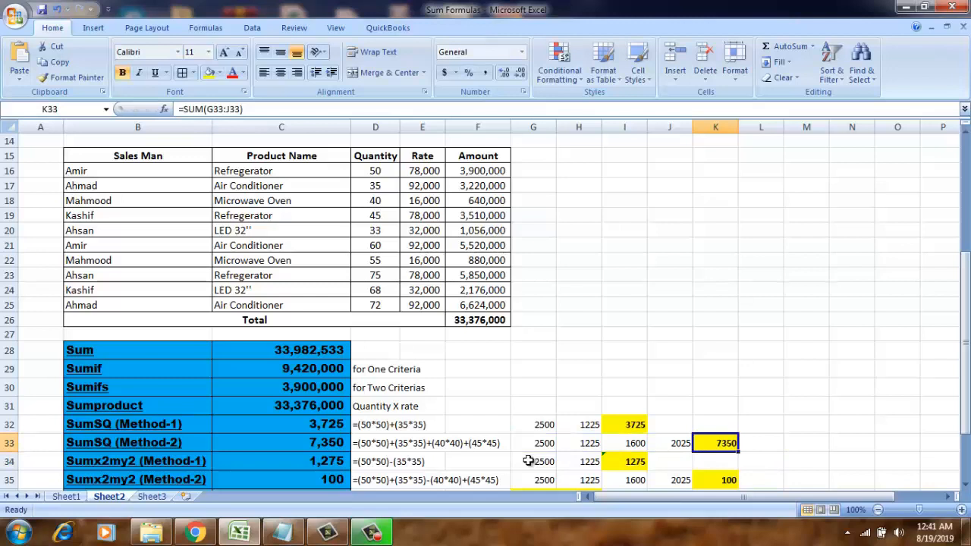
Compare the SUMSQ formulas in C33 and C32, and look over the Sumx2my2 and SUMXMY2 formulas below them in column C.
double_click(287, 448)
key("Return")
left_click(287, 448)
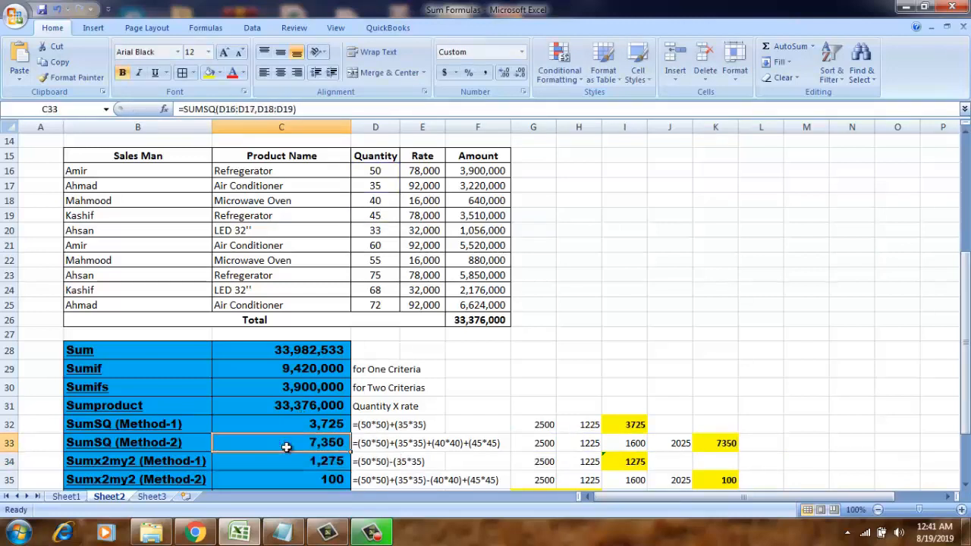
key("Up")
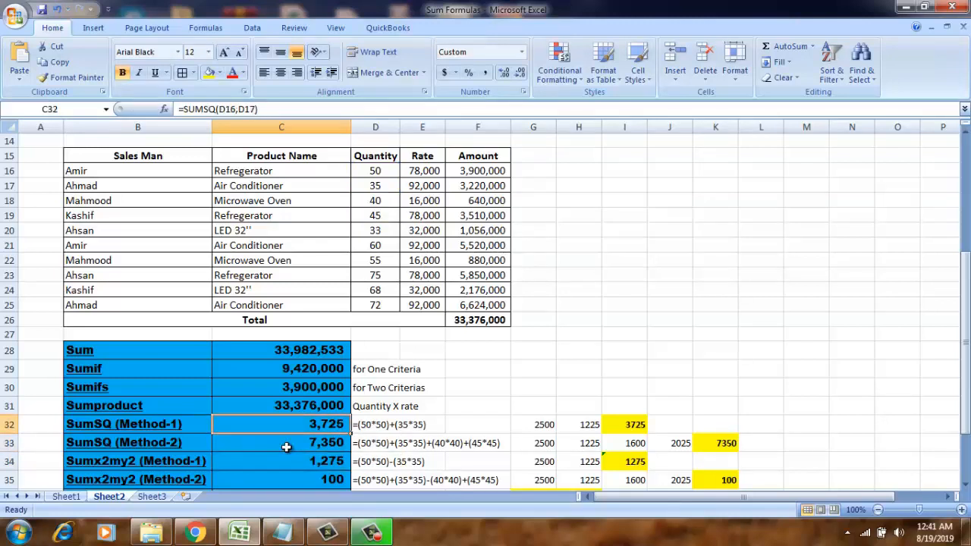
left_click(287, 448)
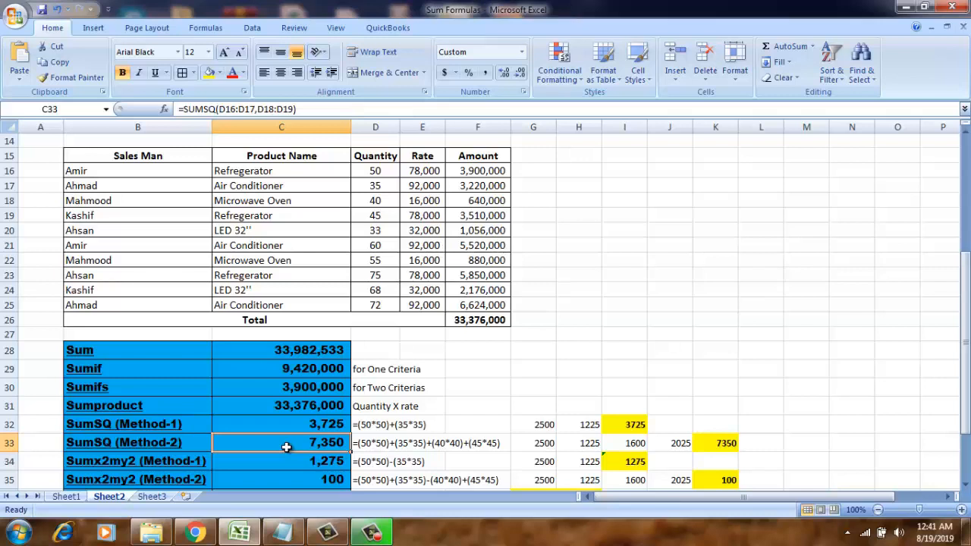
key("Down")
key("Down")
key("Down")
key("Down")
key("Up")
key("Up")
key("Up")
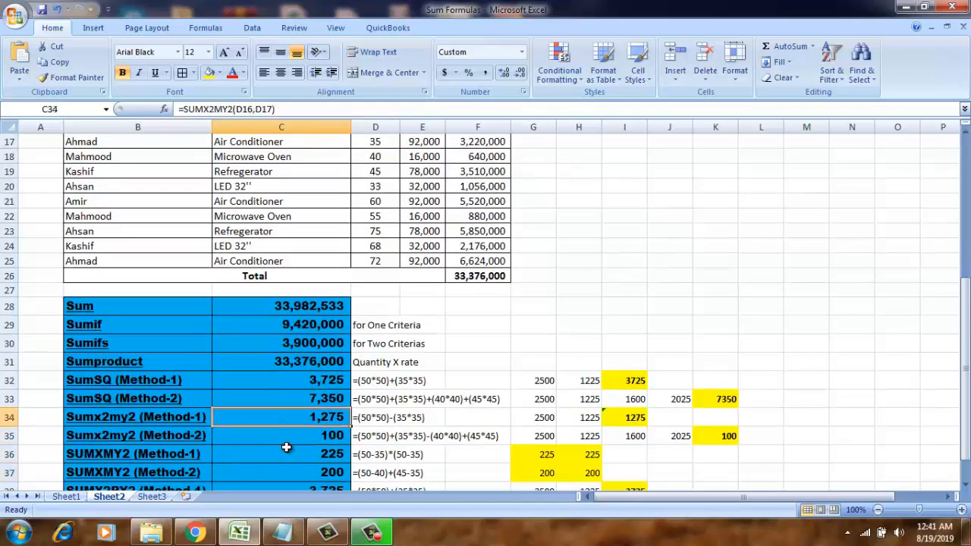
Clear the Sumx2my2 (Method-1) result in C34 and insert the SUMX2MY2 function there, found by searching the functions for "sumx2my2".
key("Left")
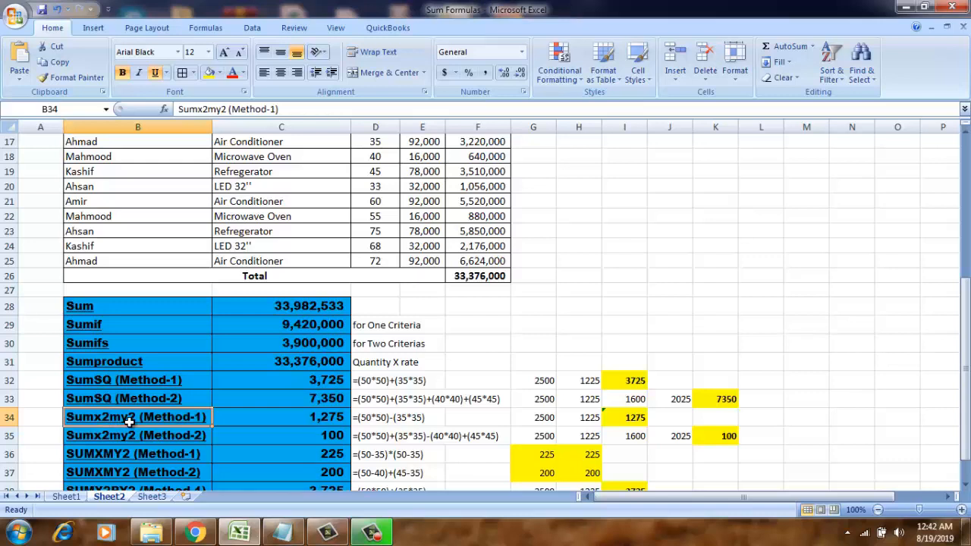
left_click(249, 417)
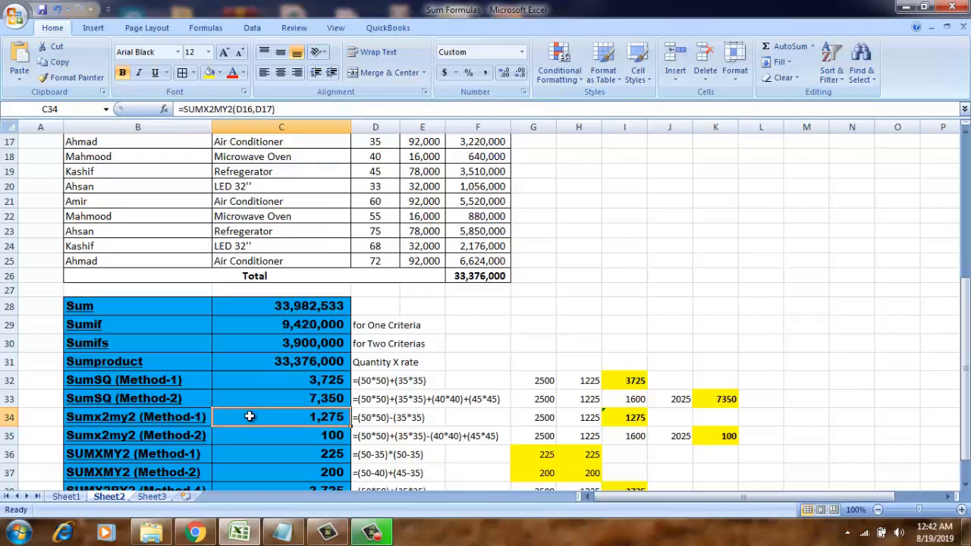
key("Delete")
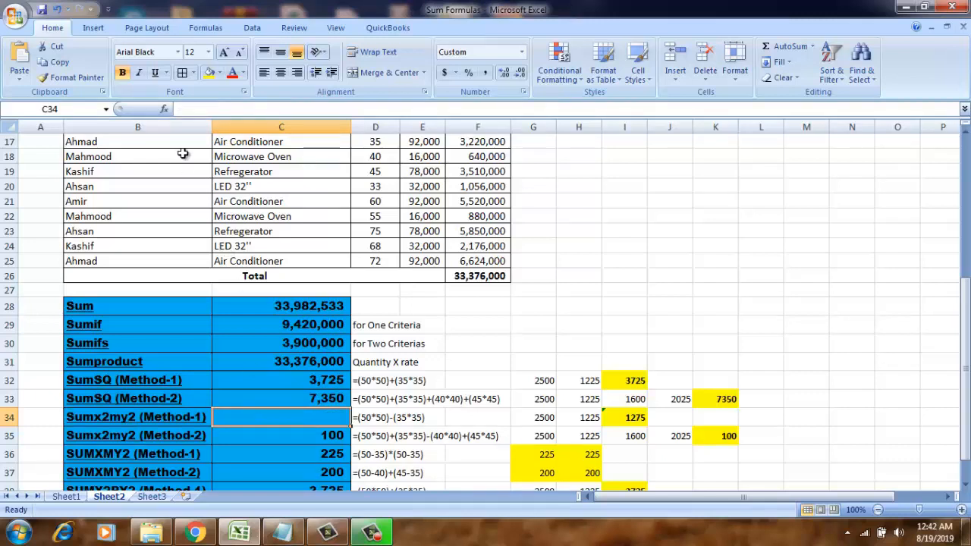
left_click(164, 110)
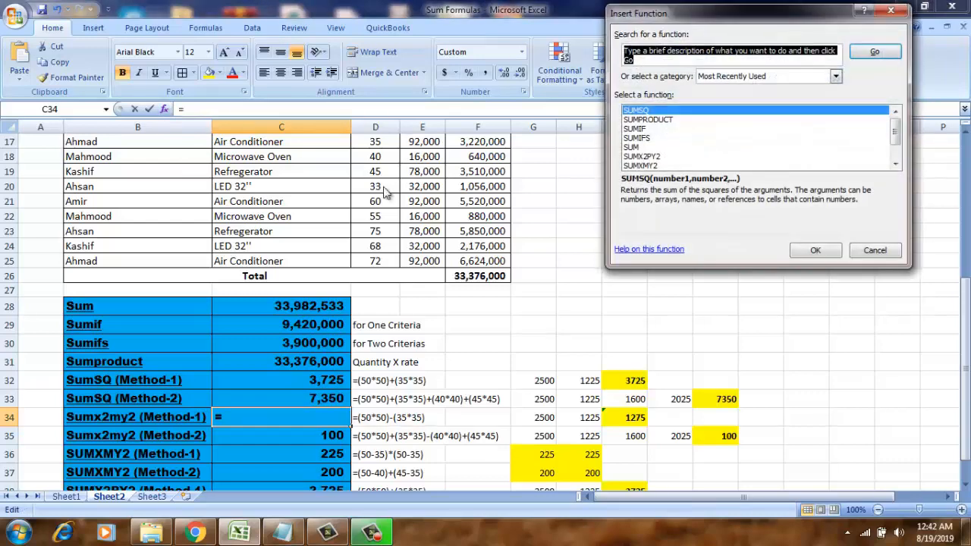
type("su")
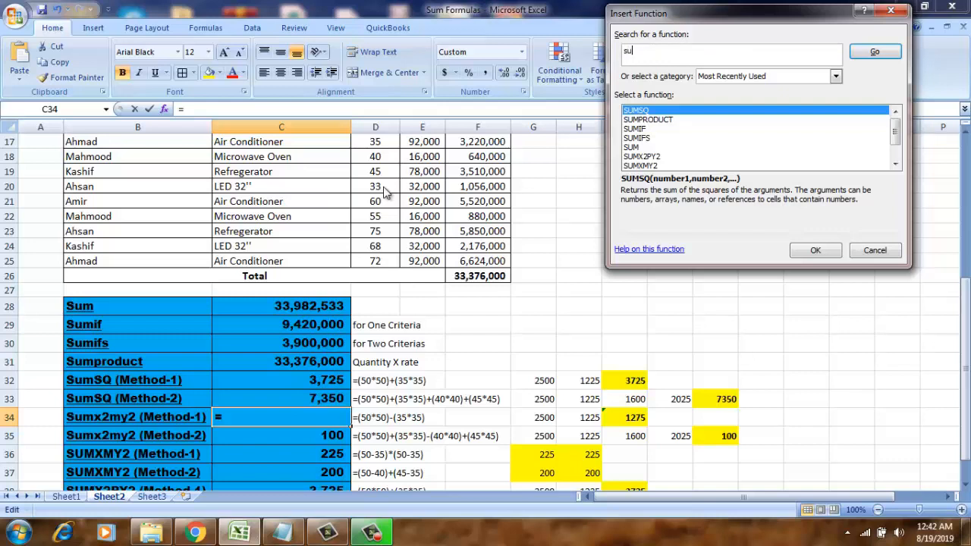
type("mx2my2")
key("Return")
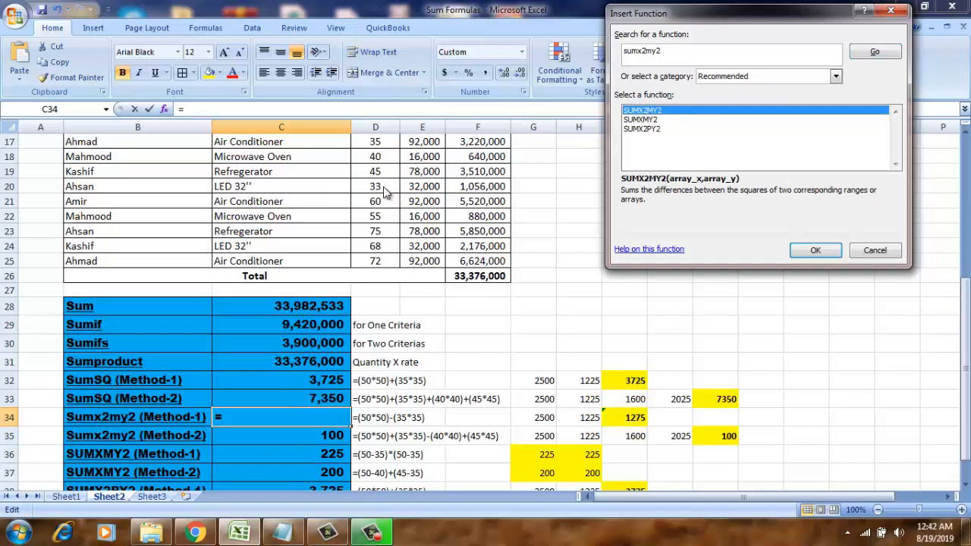
double_click(638, 112)
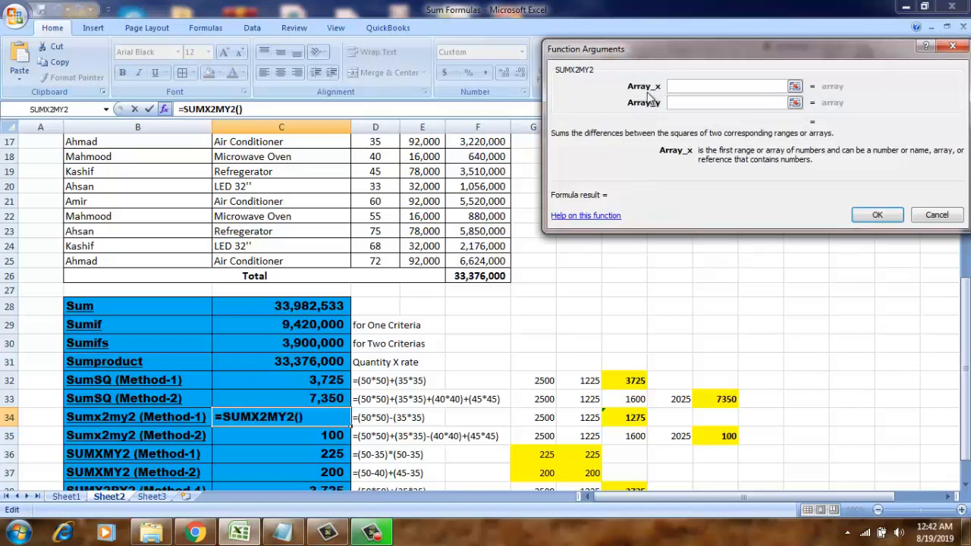
Complete SUMX2MY2 in C34 with Array_x D16 and Array_y D17.
left_click(364, 169)
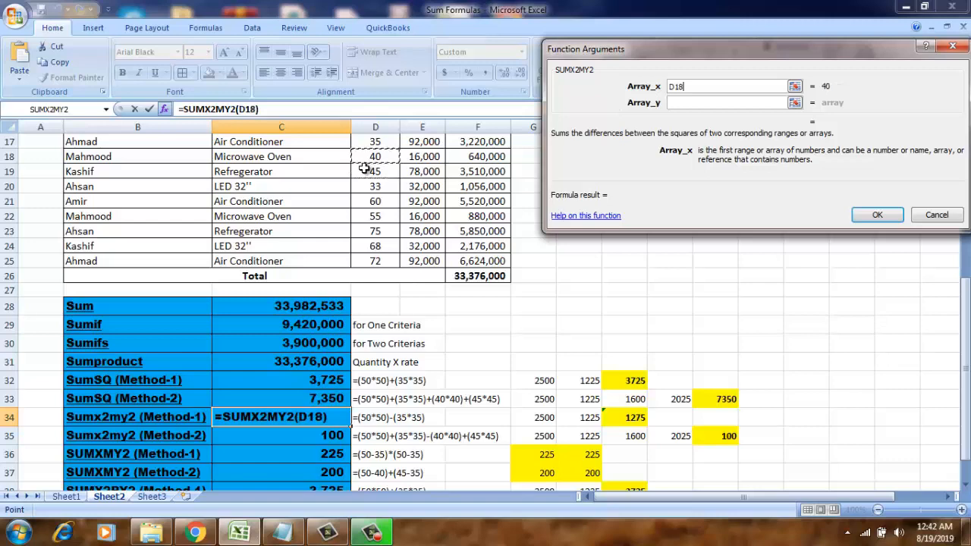
key("Up")
key("Up")
key("Up")
scroll(364, 168, "up", 1)
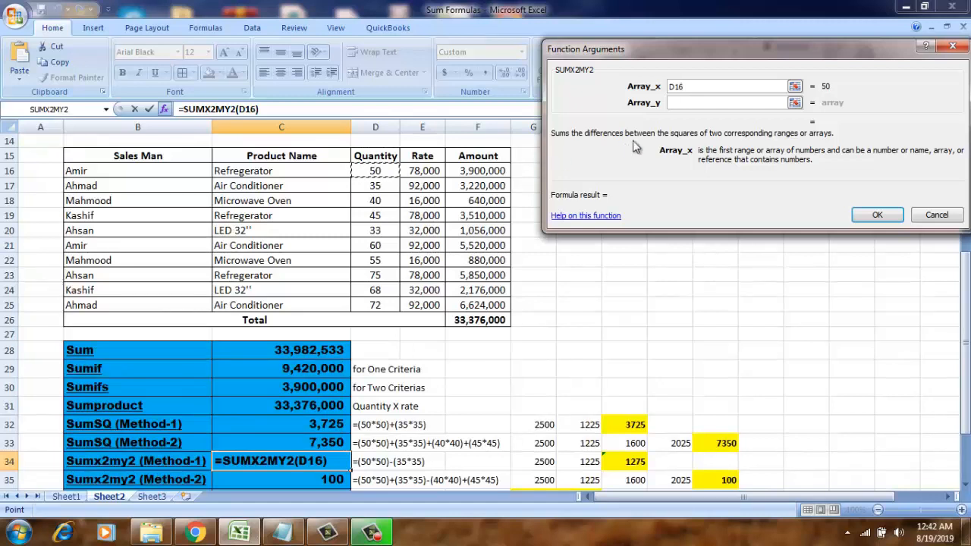
left_click(694, 104)
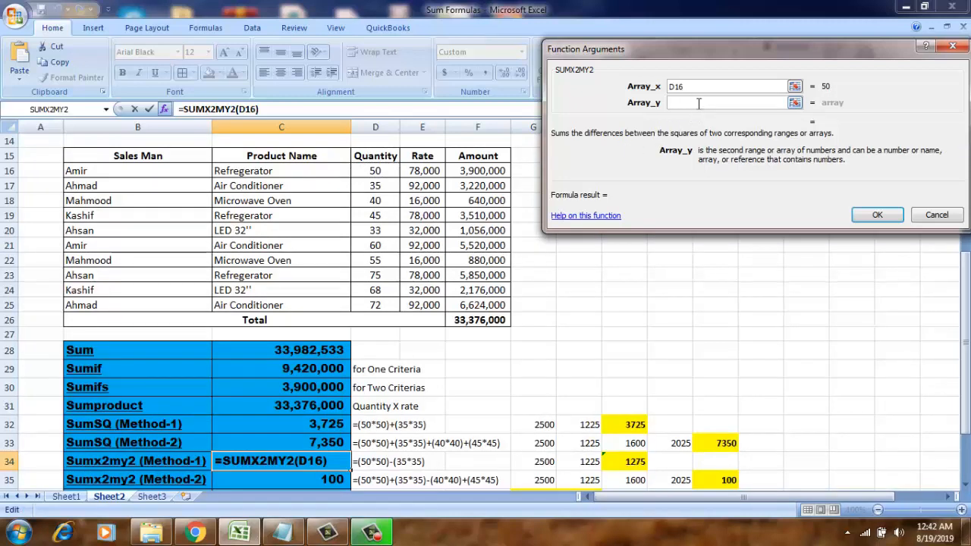
left_click(360, 186)
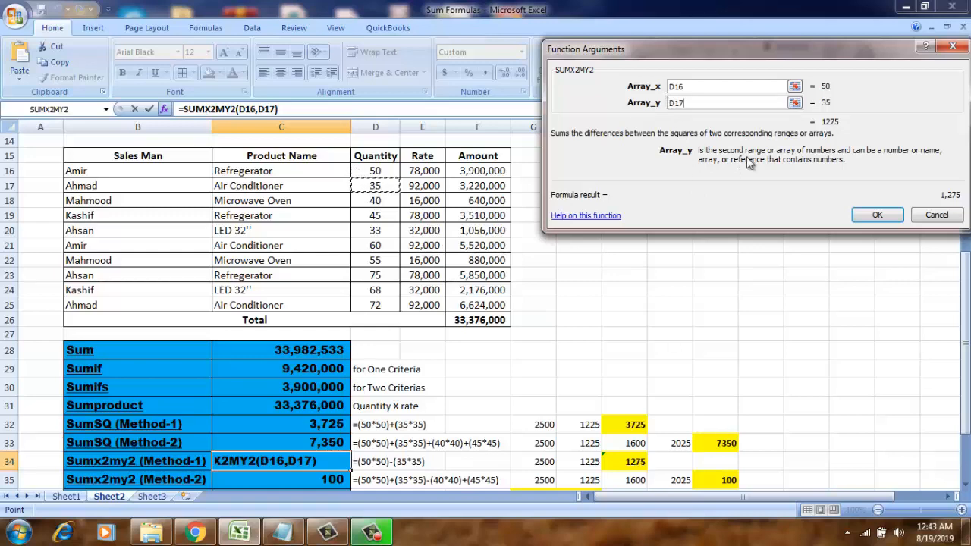
left_click(865, 215)
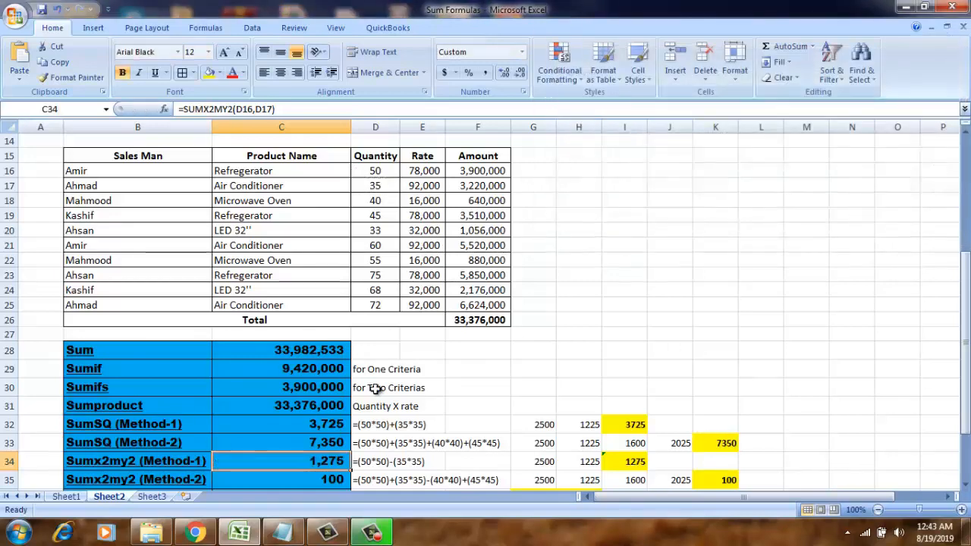
Review the formulas in column C from Sumx2my2 (Method-1) in C34 down to SUMXMY2 (Method-2) in C37 and back up.
key("Down")
key("Down")
key("Down")
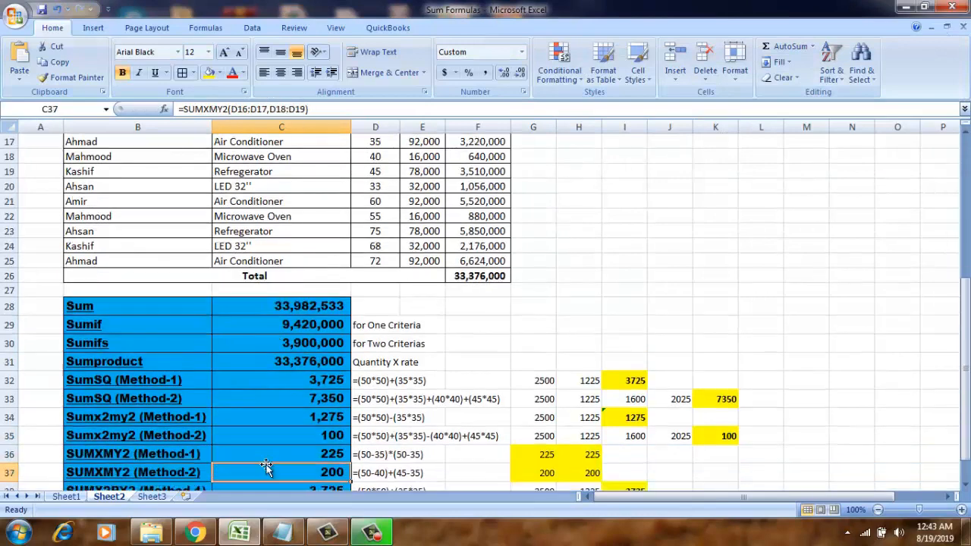
key("Up")
key("Up")
key("Up")
key("Up")
key("Down")
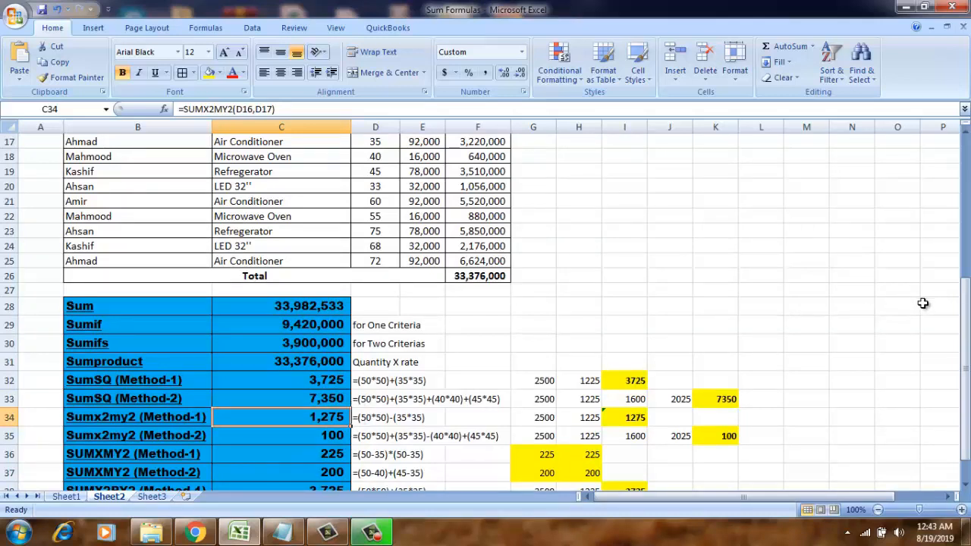
Examine the Sumx2my2 (Method-1) breakdown formulas in G34, H34 and I34, and return to the result in C34.
left_click_drag(965, 327, 966, 303)
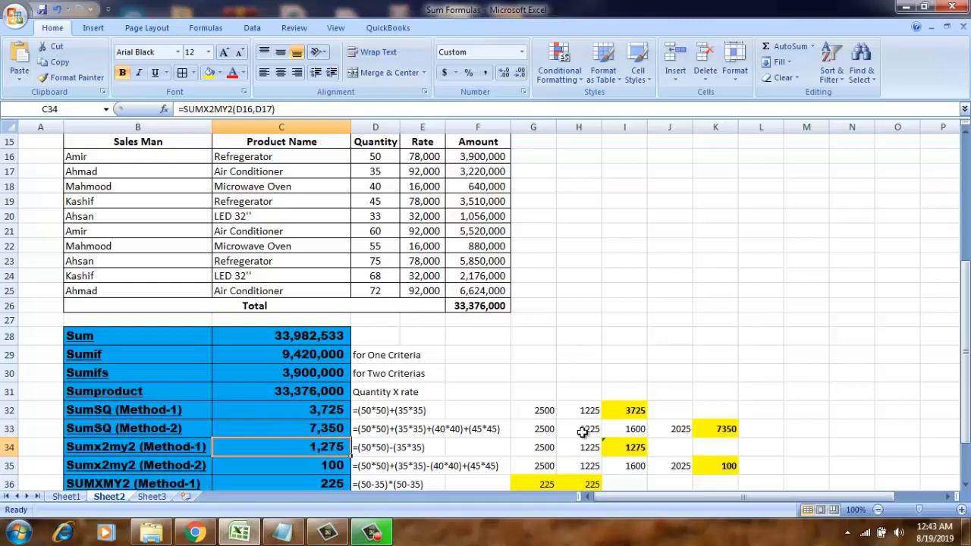
left_click(526, 450)
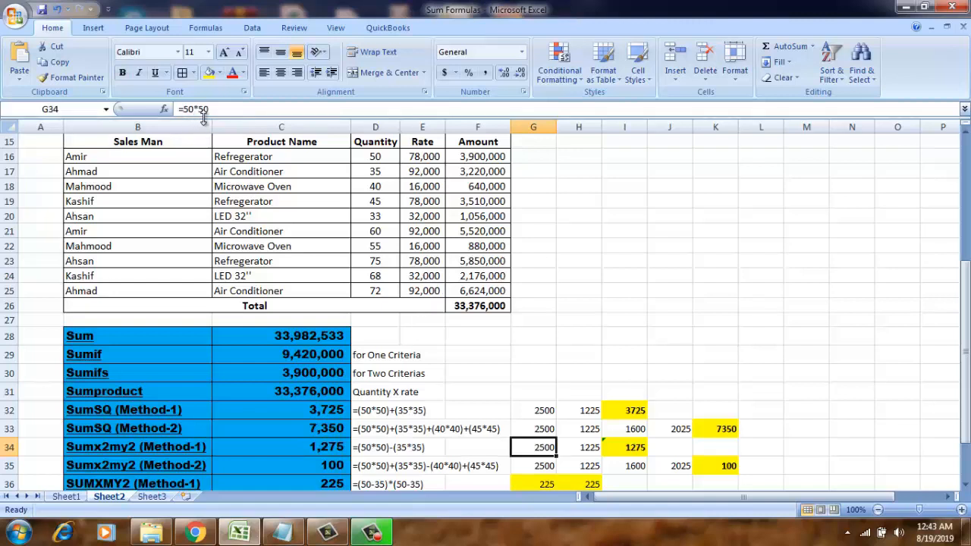
left_click(573, 447)
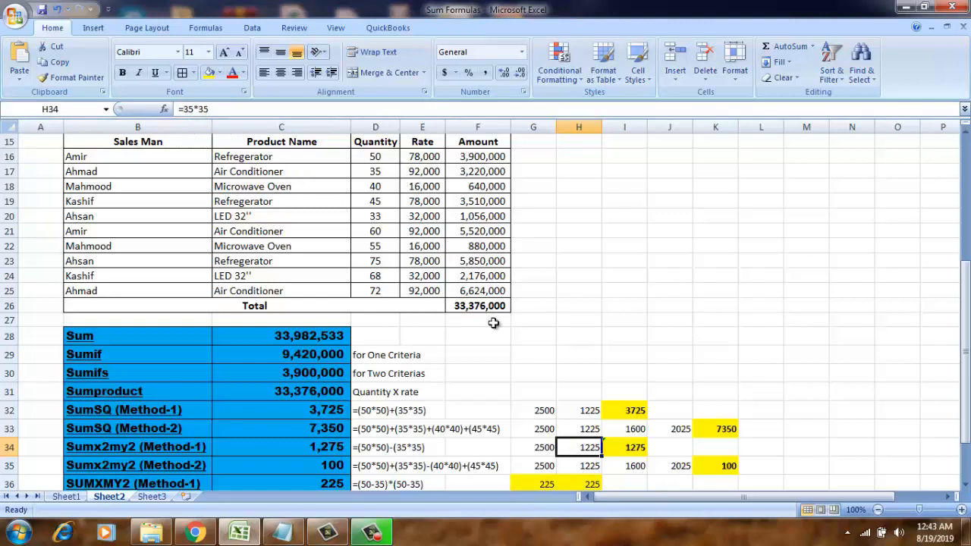
left_click(617, 454)
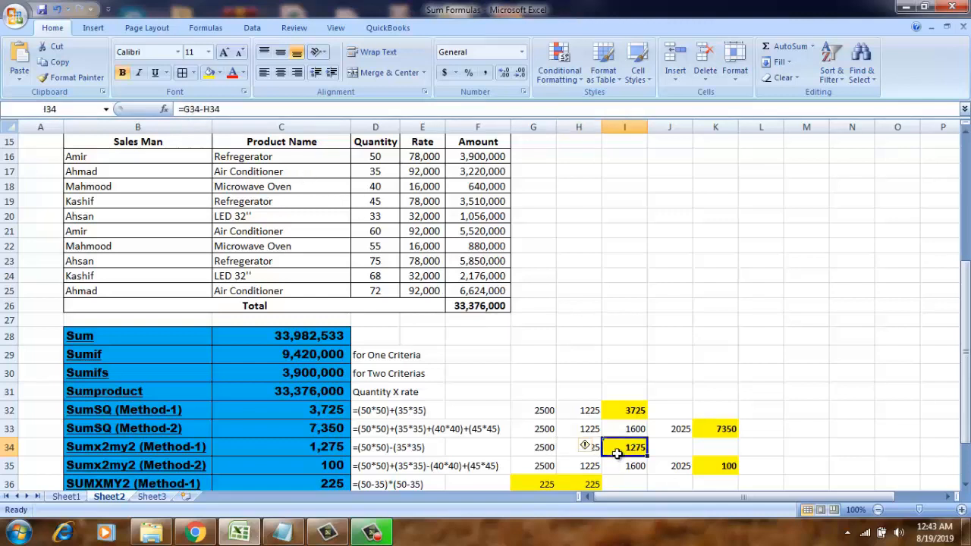
double_click(618, 453)
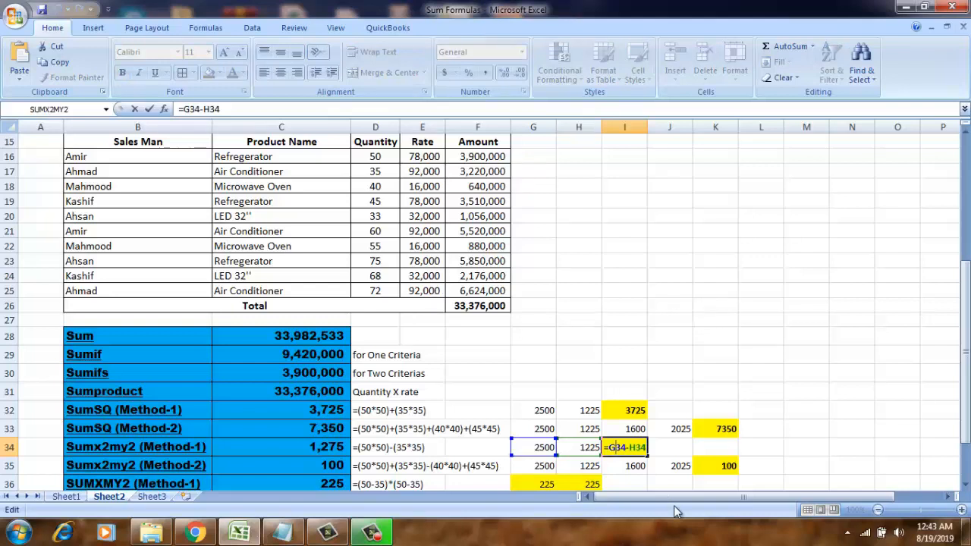
key("Return")
key("Up")
key("Left")
key("Left")
key("Left")
key("Left")
key("Left")
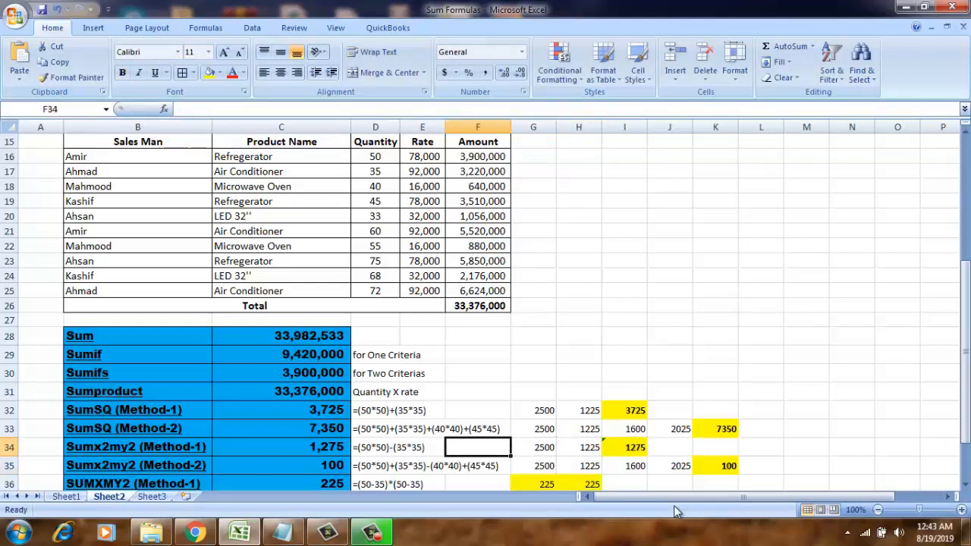
key("Left")
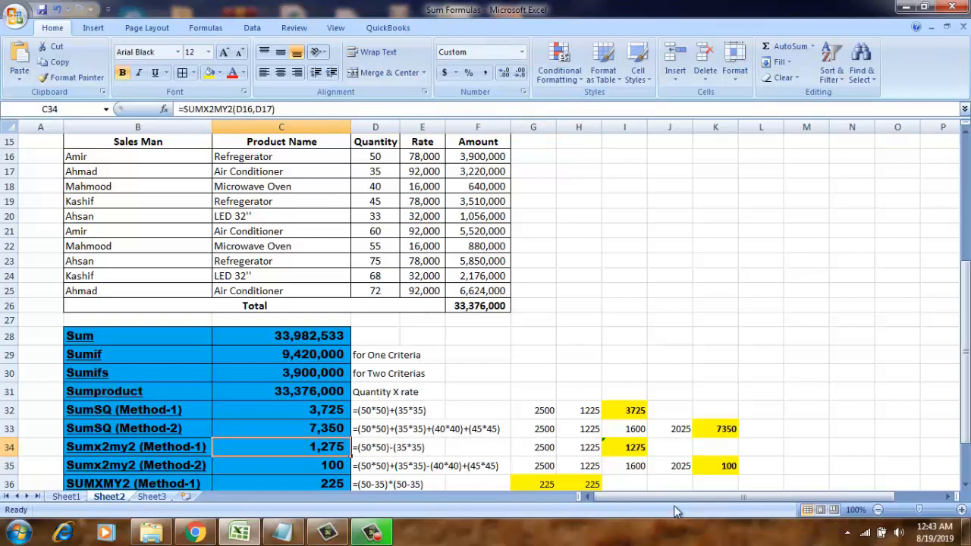
Clear the Sumx2my2 (Method-2) result in C35 and insert the SUMX2MY2 function there, found by searching the functions for "sumx2my2".
key("Down")
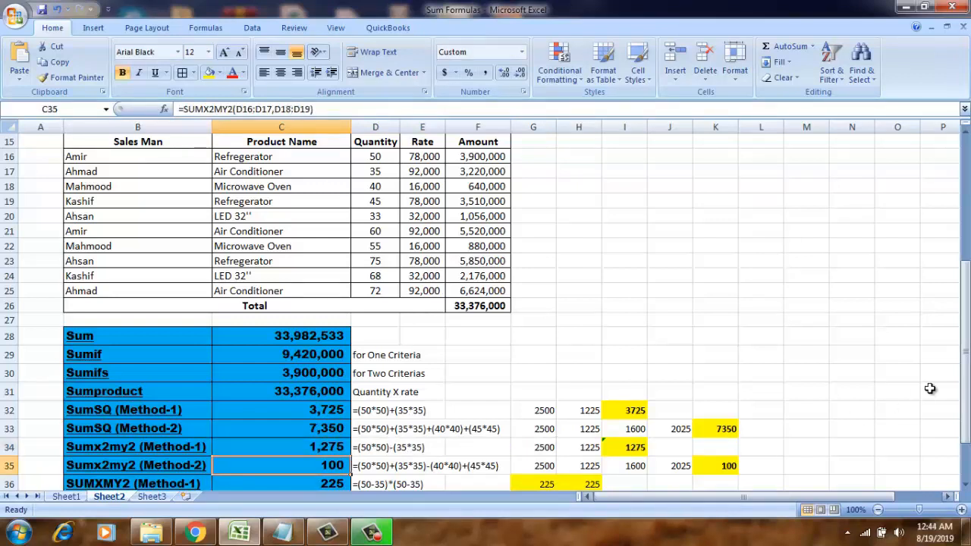
left_click_drag(966, 352, 966, 417)
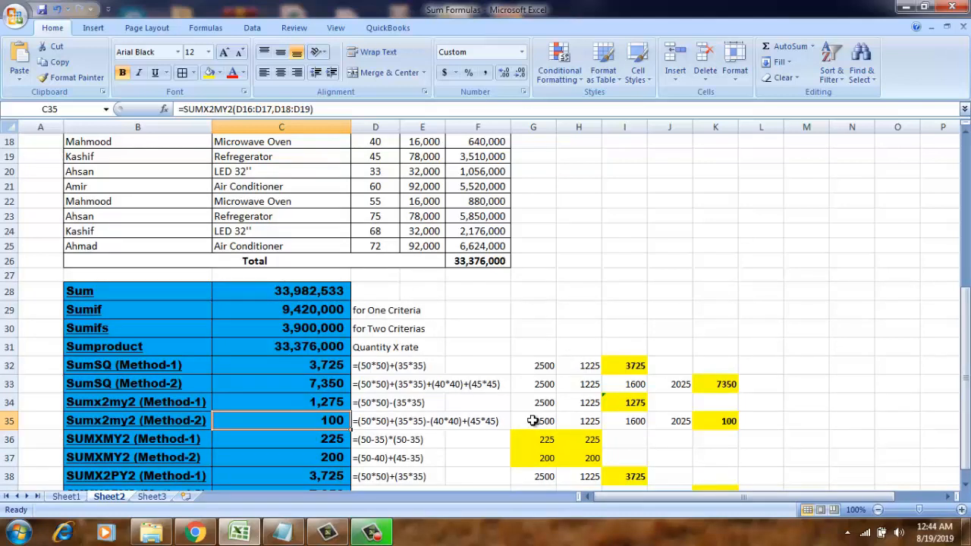
key("Delete")
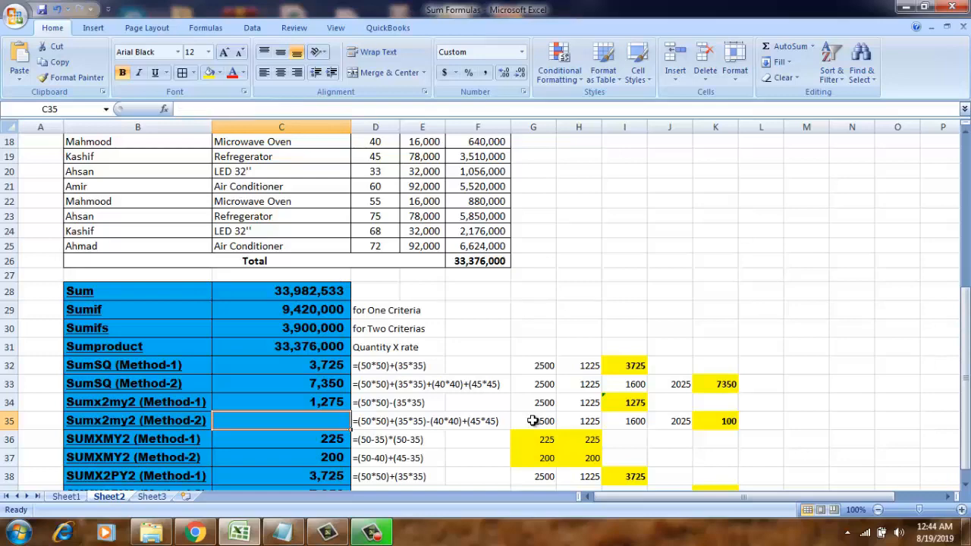
left_click(164, 110)
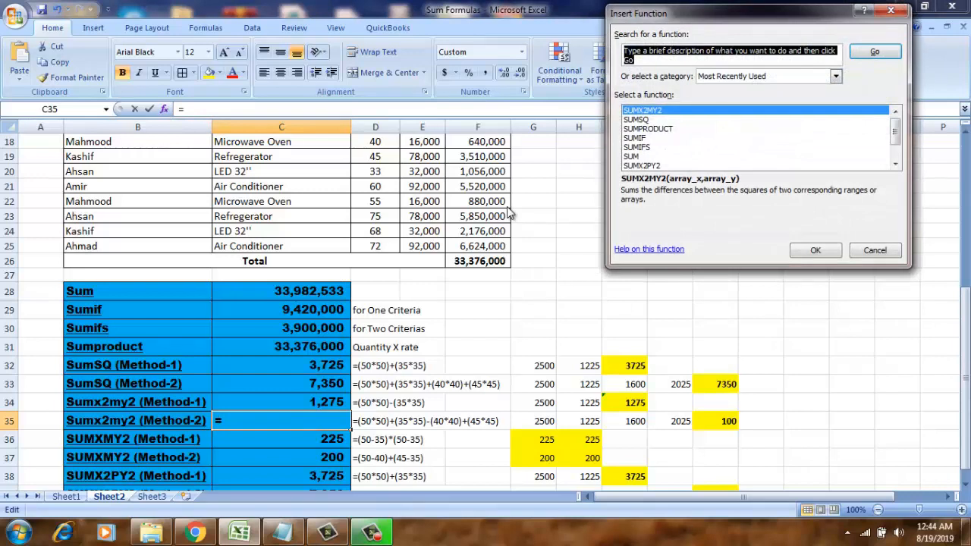
type("sum")
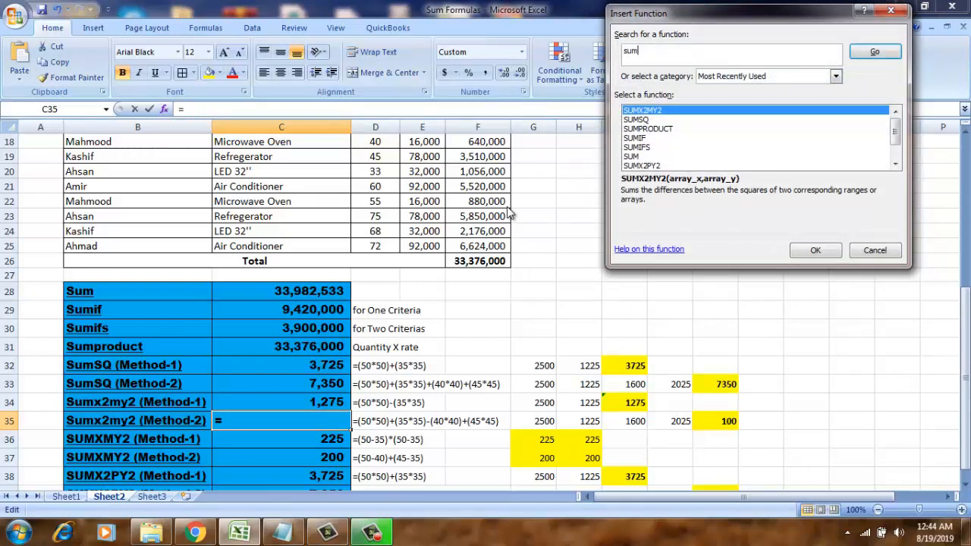
type("x2my2")
key("Return")
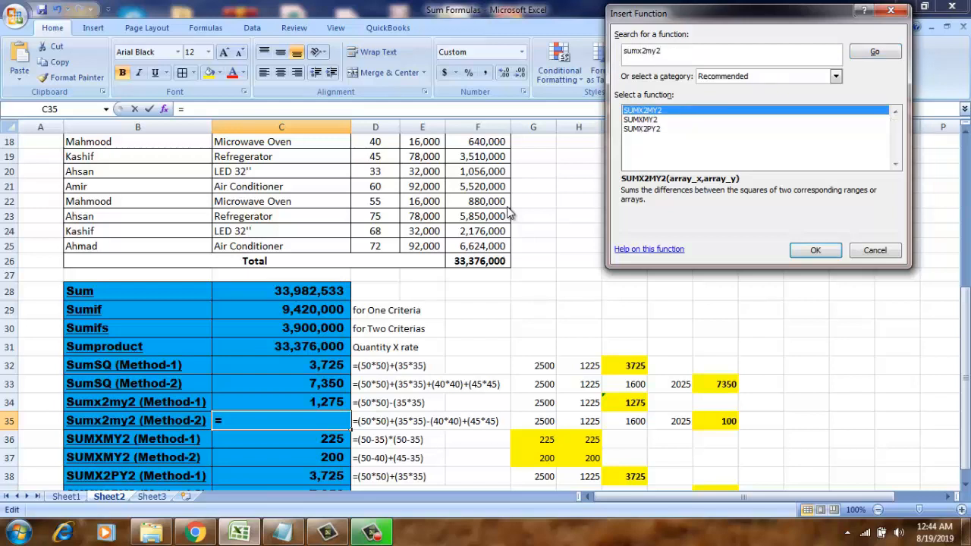
double_click(647, 110)
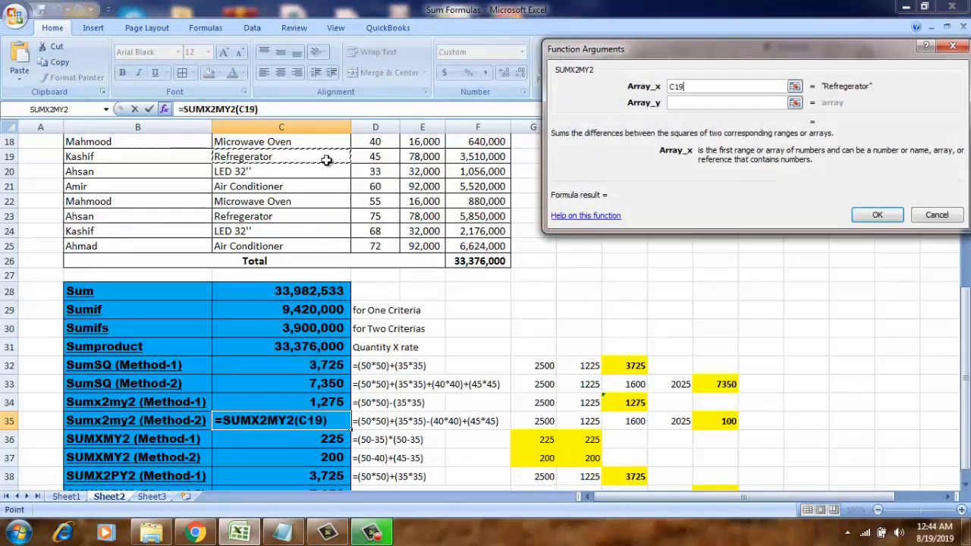
Set Array_x of the SUMX2MY2 function in C35 to the quantities in D16:D17.
key("Up")
key("Up")
key("Up")
key("Up")
key("Up")
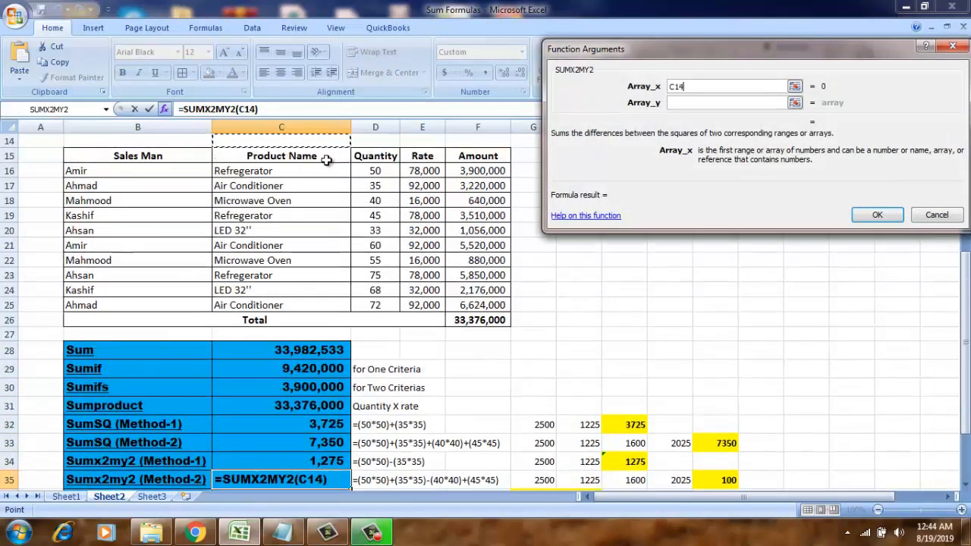
key("Down")
key("Down")
key("Right")
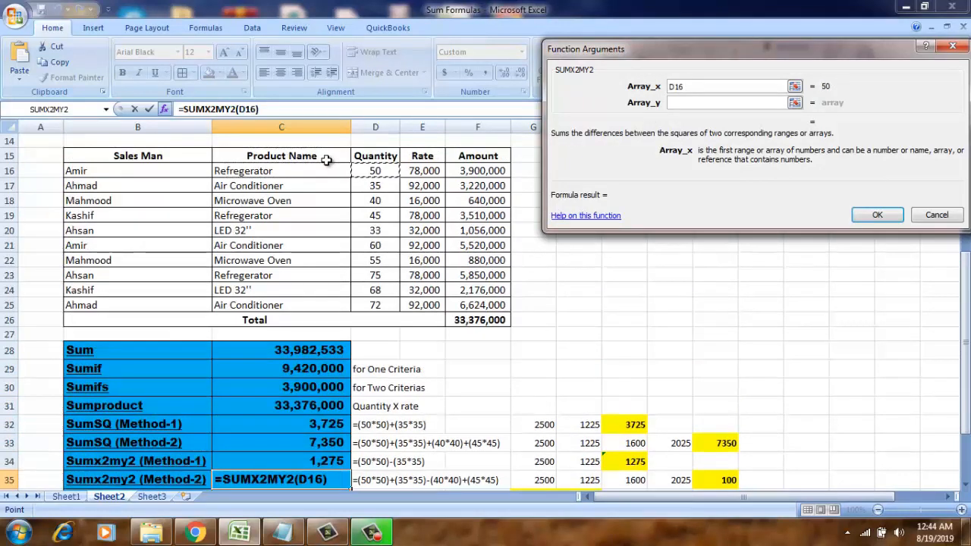
key("shift+Down")
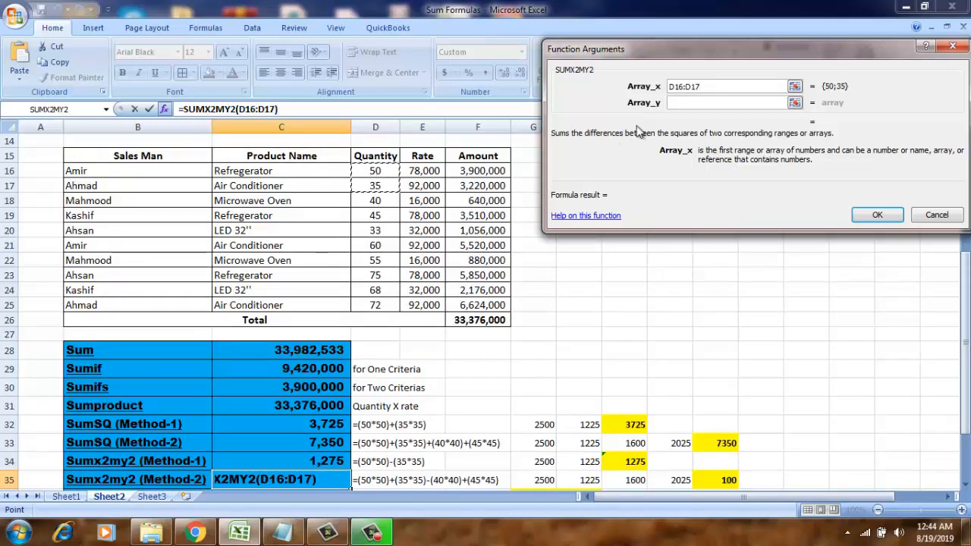
Set Array_y to the quantities in D18:D19 and complete the SUMX2MY2 formula in C35.
key("Tab")
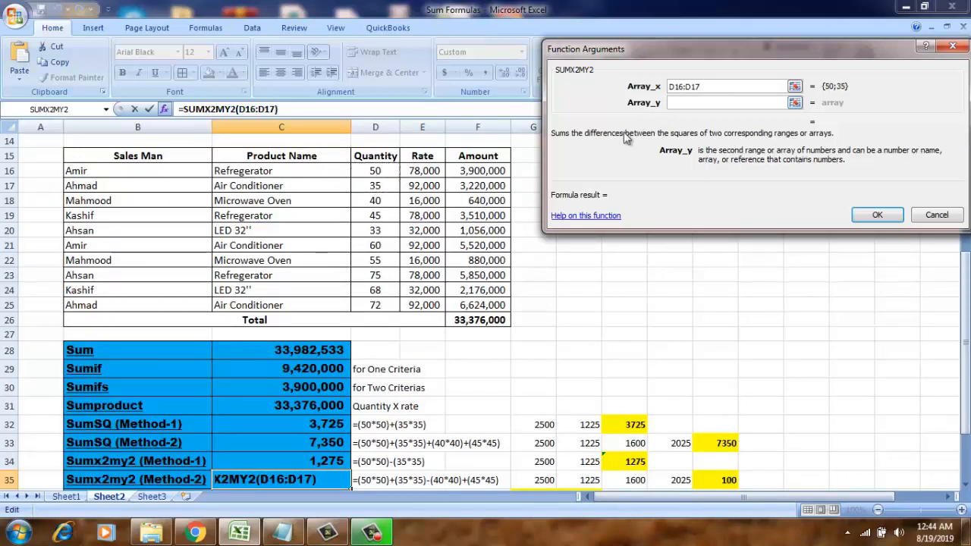
left_click(371, 204)
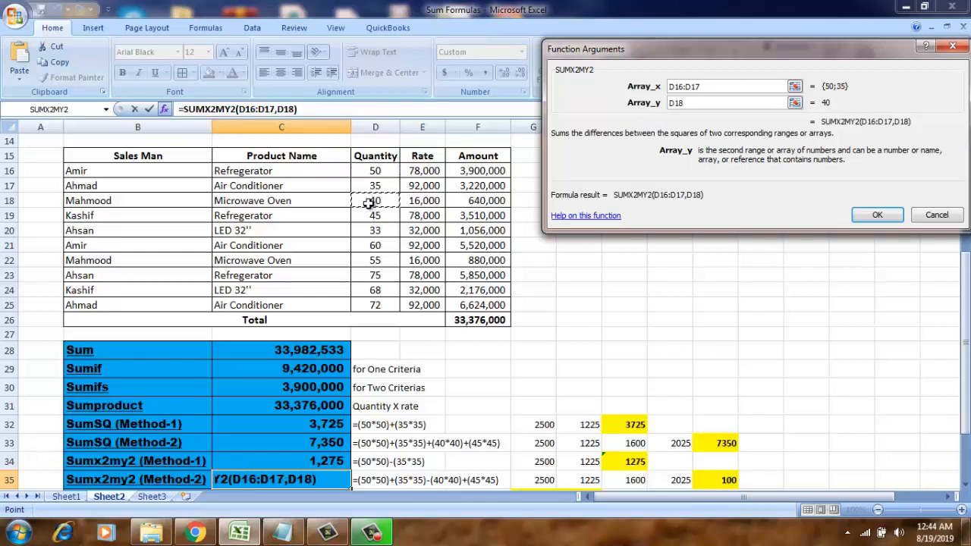
key("shift+Down")
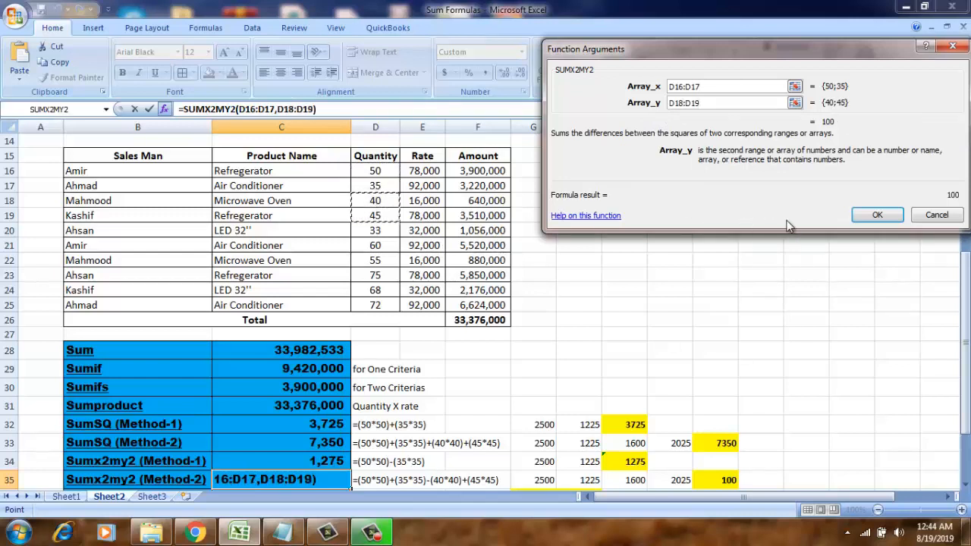
left_click(866, 215)
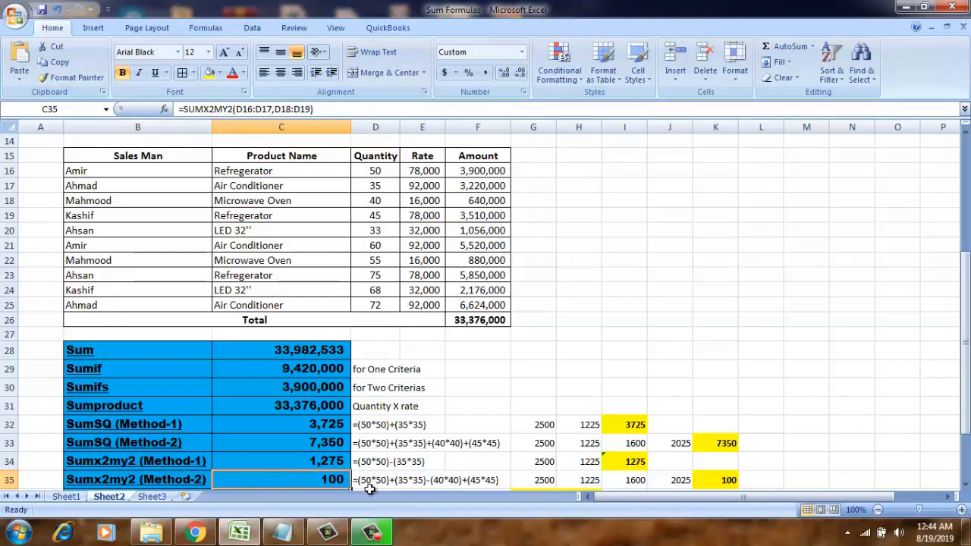
Examine the Sumx2my2 (Method-2) breakdown formulas in G35 through J35 and the combining formula in K35.
left_click(965, 484)
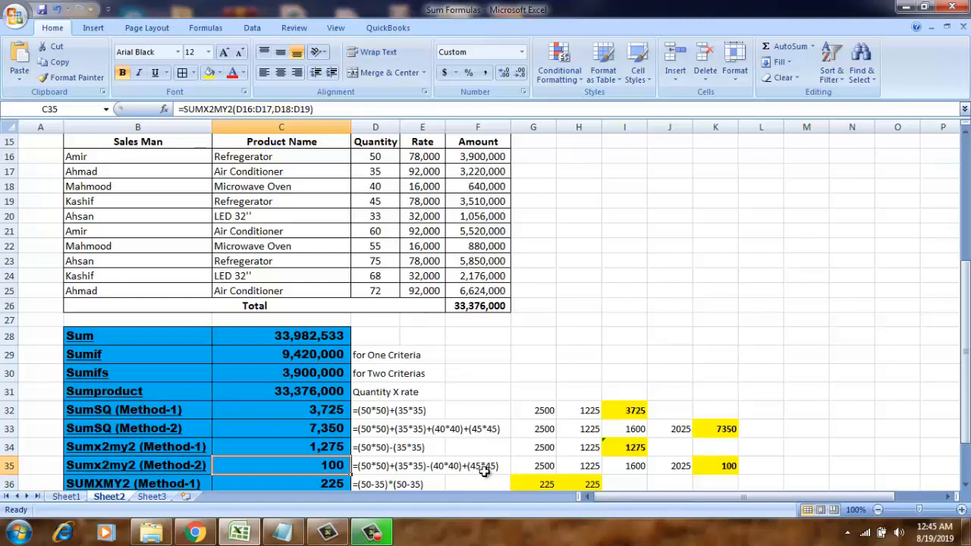
left_click(530, 468)
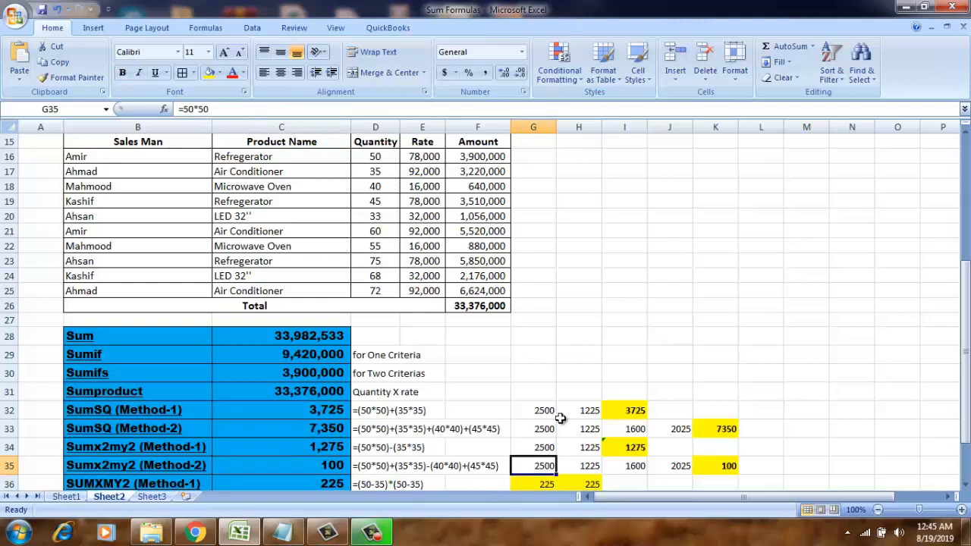
left_click(583, 467)
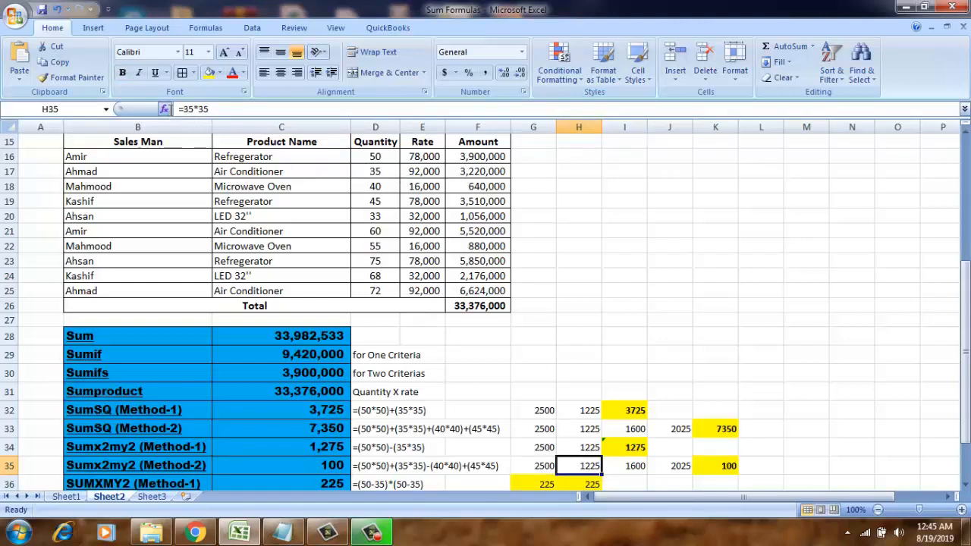
left_click(622, 469)
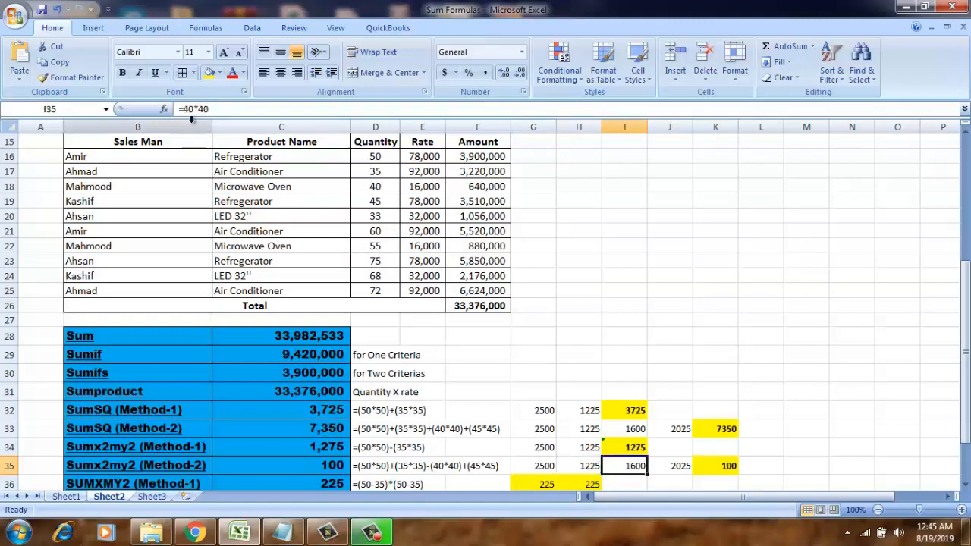
left_click(666, 466)
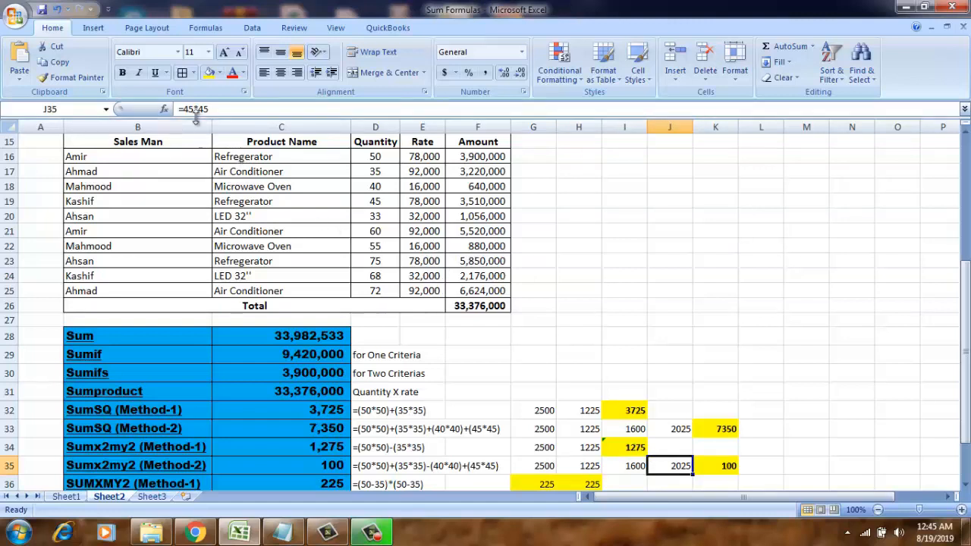
left_click(717, 466)
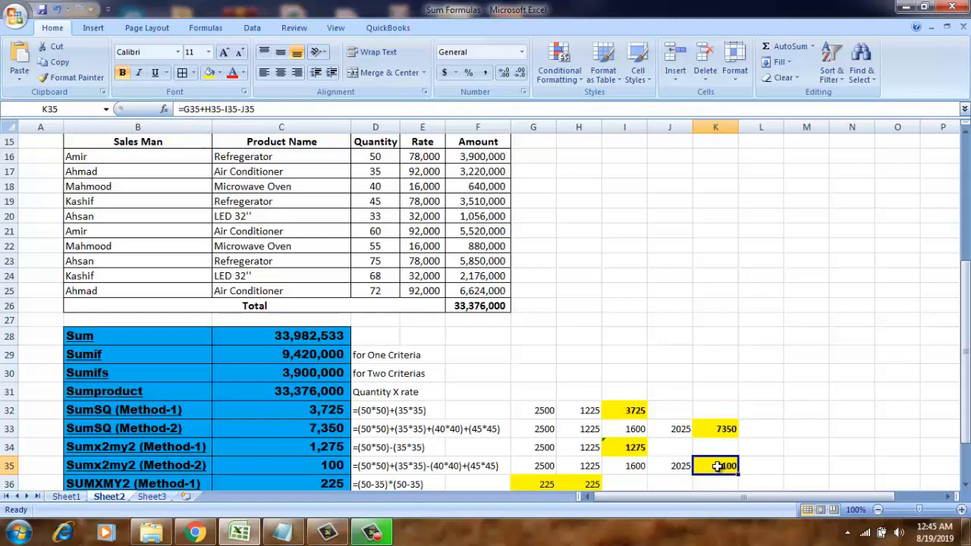
double_click(717, 466)
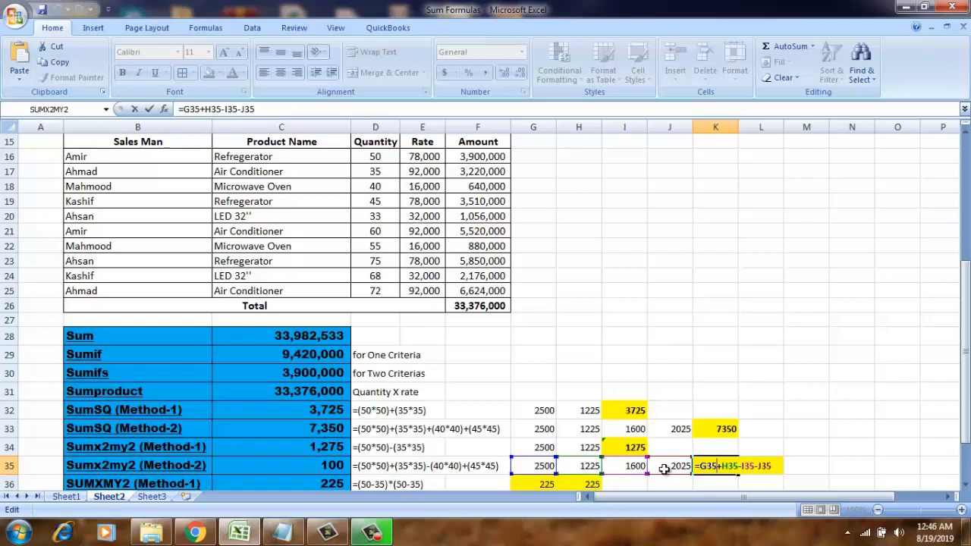
key("Return")
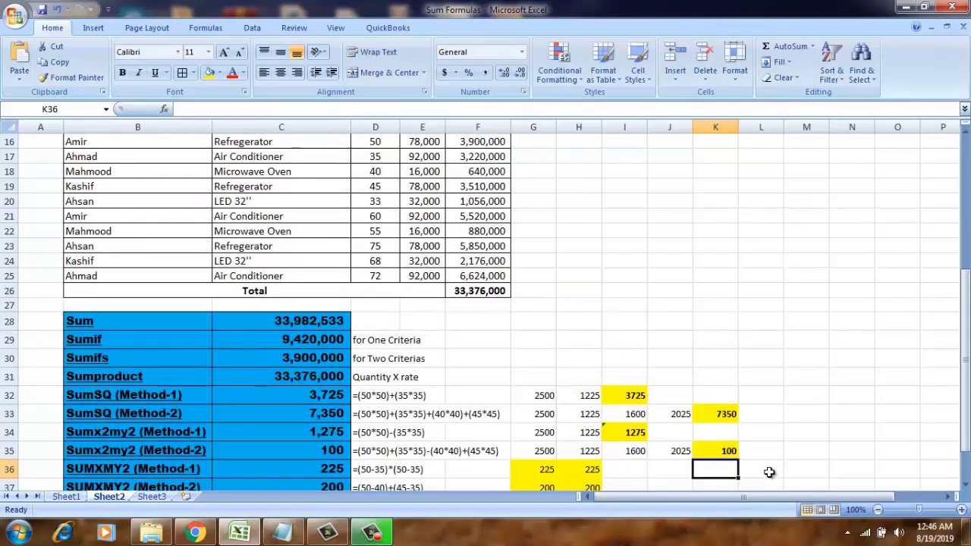
Go back to the SUMX2MY2 formula in C35 and look over the SUMXMY2 rows 36 and 37 below it.
key("Up")
key("Left")
key("Left")
key("Left")
key("Left")
key("Left")
key("Left")
key("Left")
key("Left")
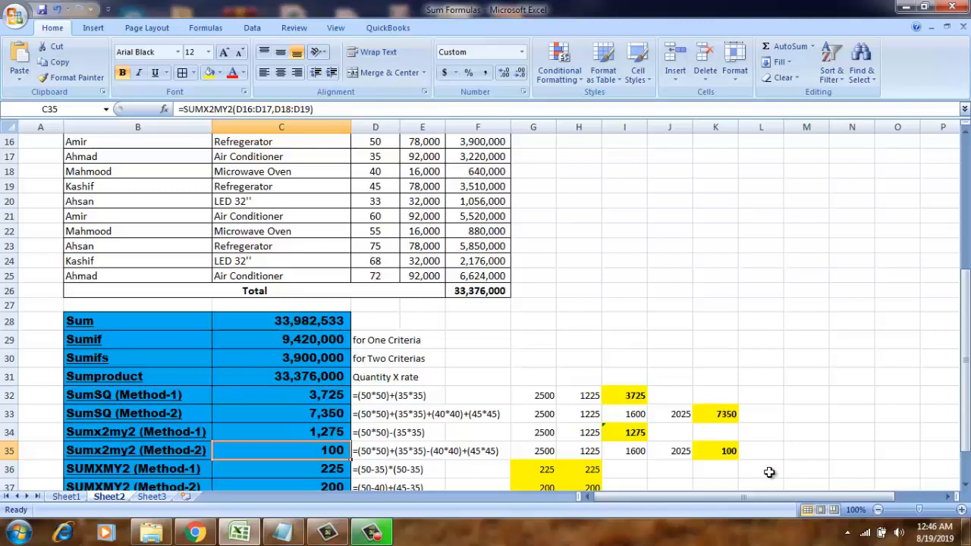
key("Down")
key("Down")
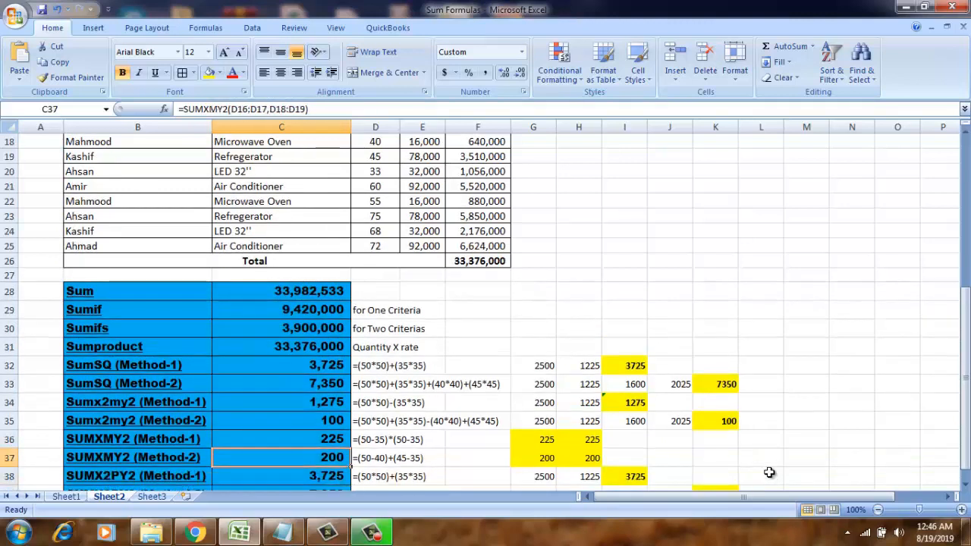
key("Up")
key("Left")
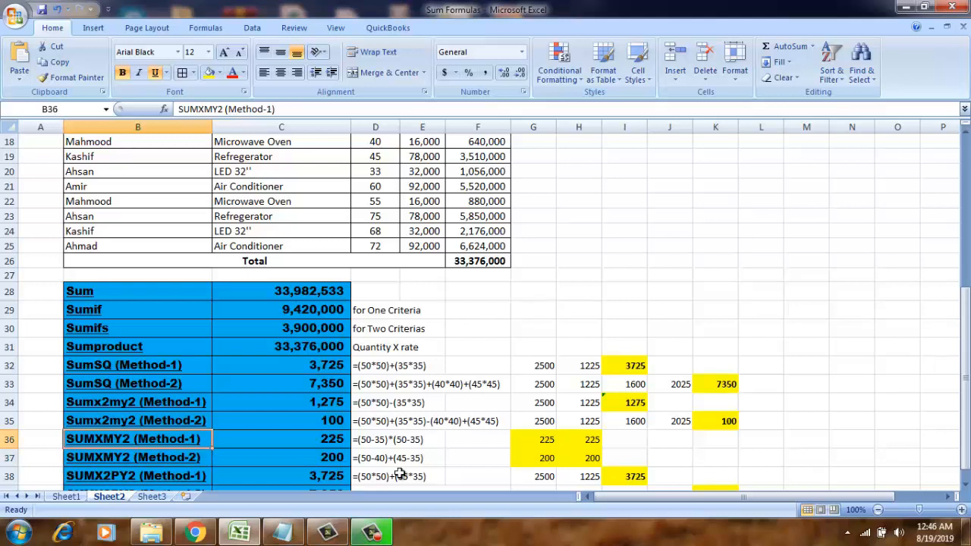
Clear the SUMXMY2 (Method-1) result in C36 and insert the SUMXMY2 function there.
key("Right")
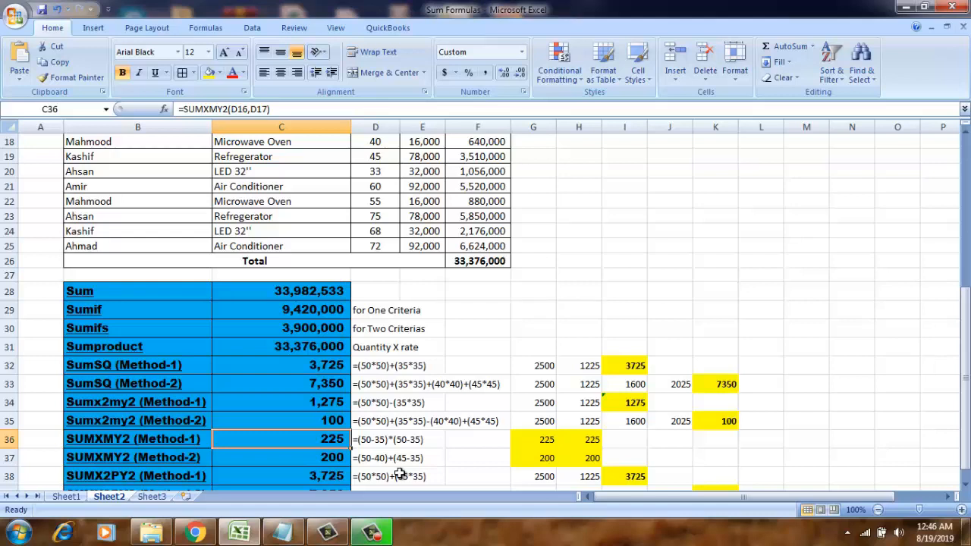
key("Delete")
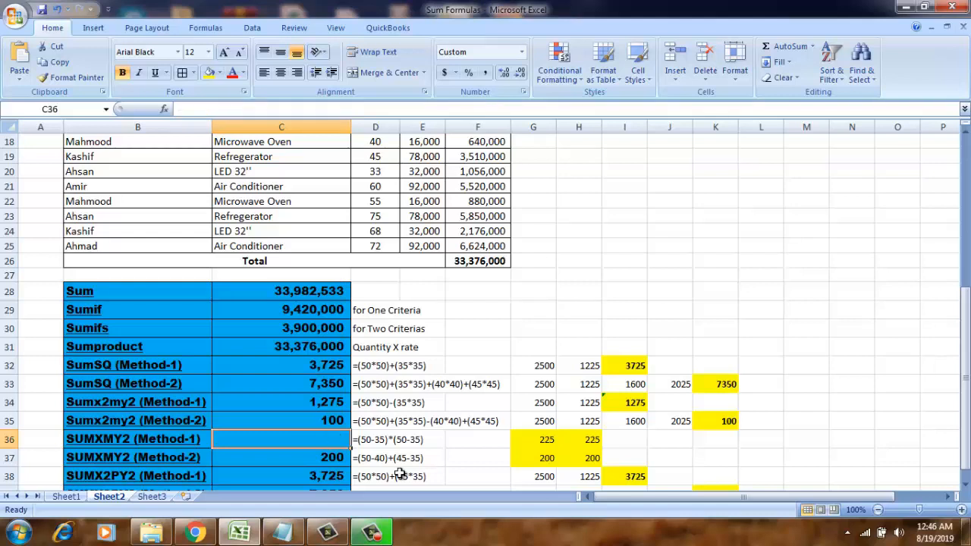
left_click(165, 109)
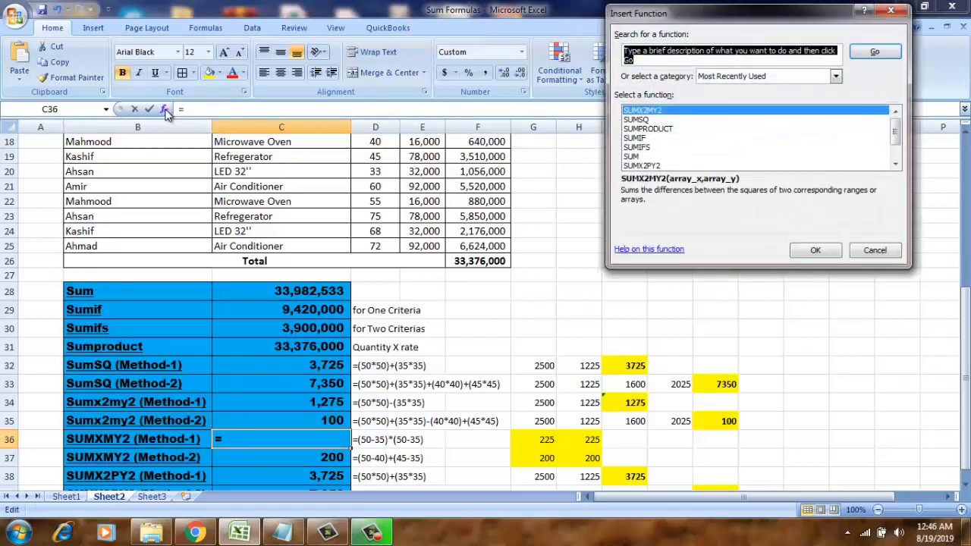
type("sum")
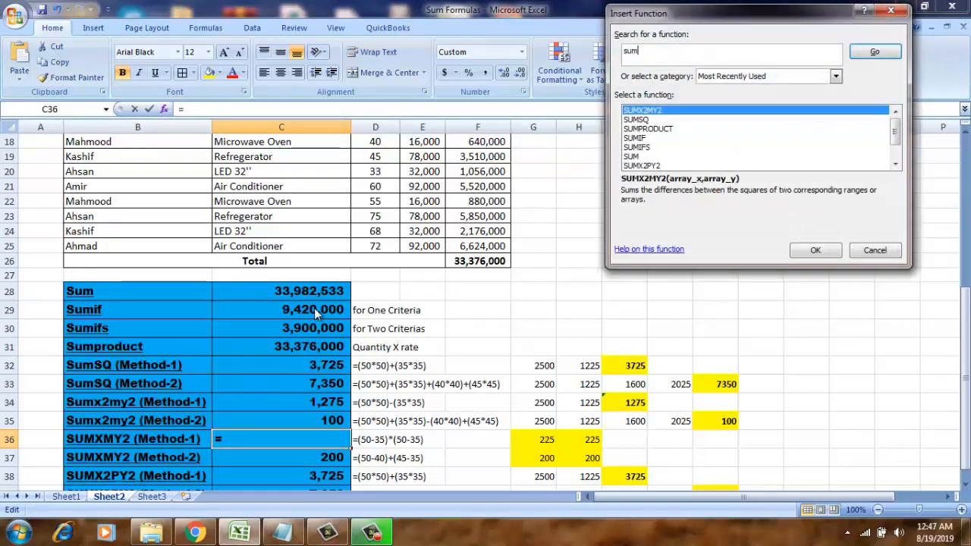
type("xmy2")
key("Return")
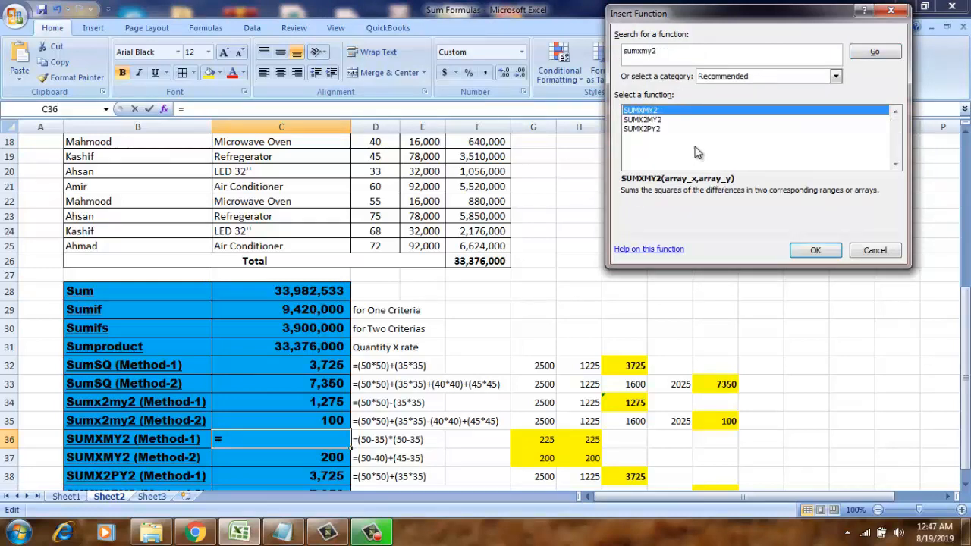
double_click(641, 112)
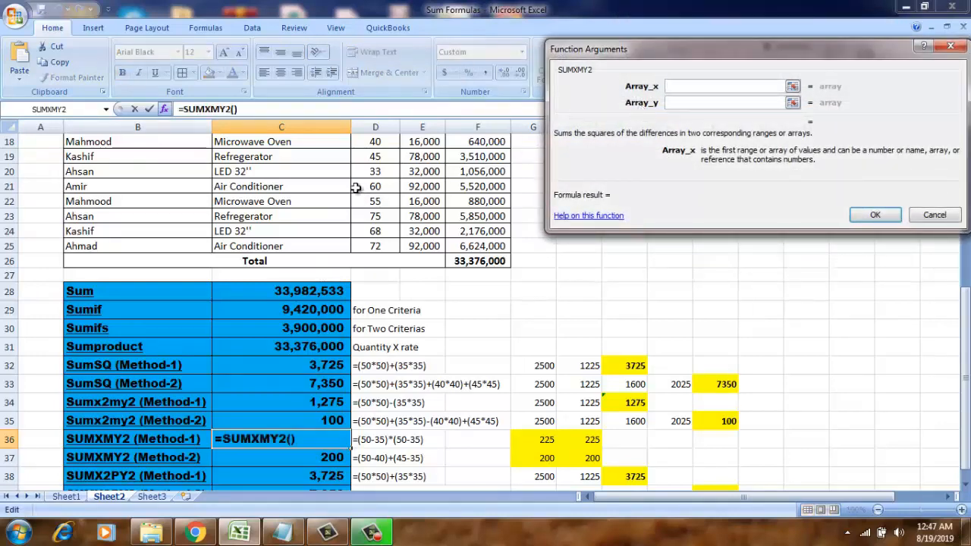
Set Array_x of the SUMXMY2 function in C36 to the first quantity, D16.
left_click(321, 170)
key("Up")
key("Up")
key("Up")
key("Up")
key("Up")
key("Up")
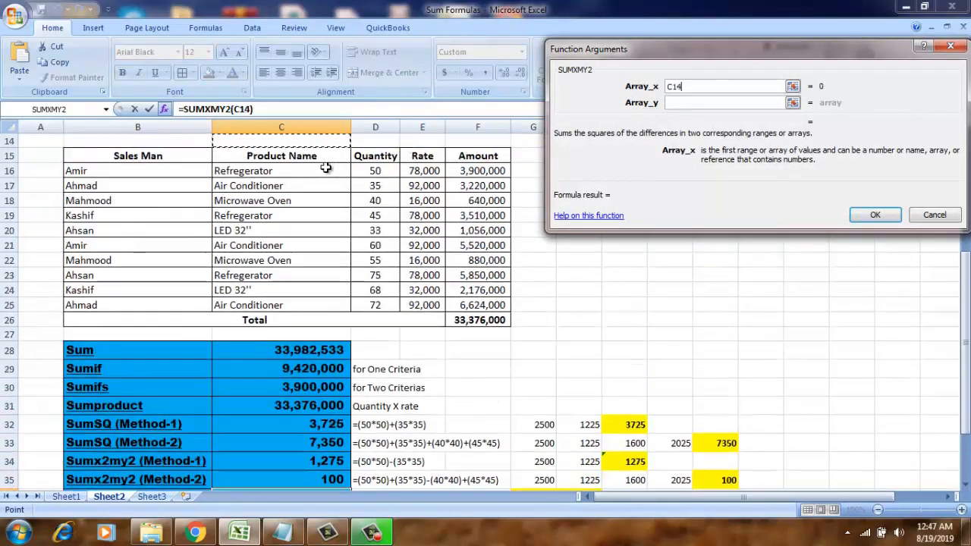
key("Down")
key("Down")
key("Right")
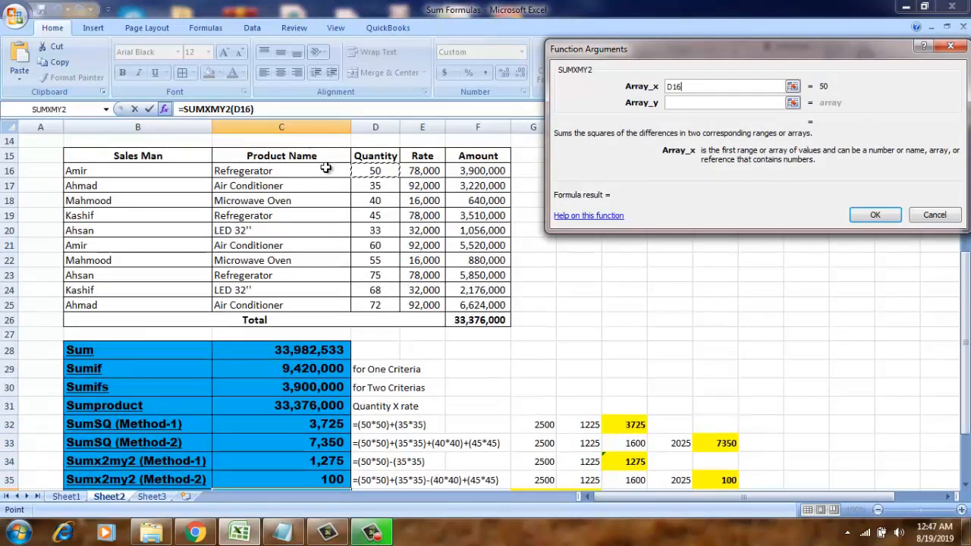
Set Array_y to the quantity in D17 and complete the SUMXMY2 formula in C36.
left_click(682, 102)
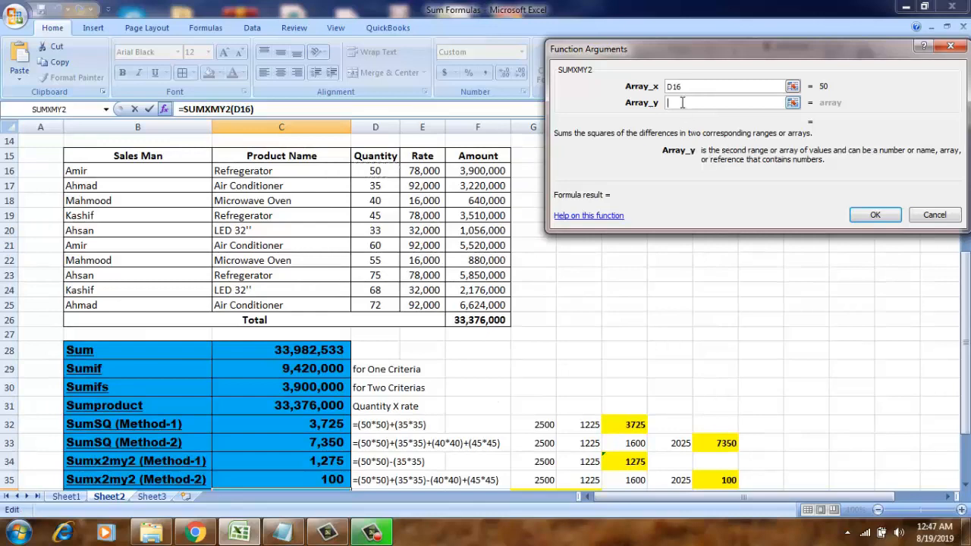
left_click(374, 185)
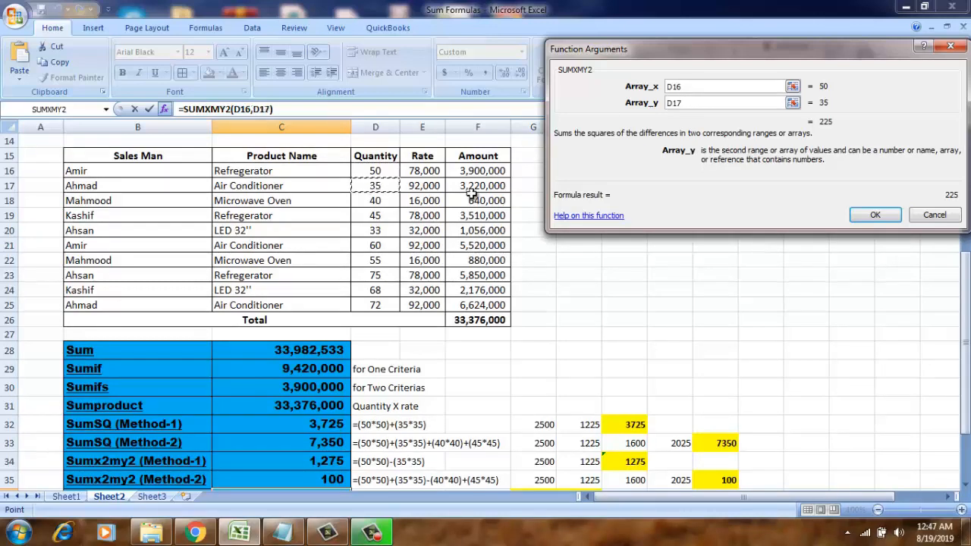
left_click(874, 215)
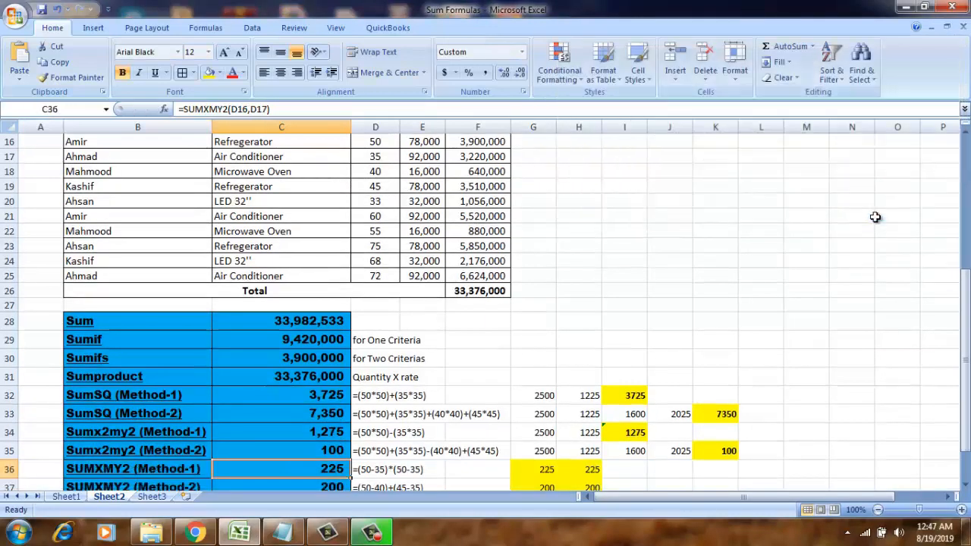
scroll(672, 358, "down", 1)
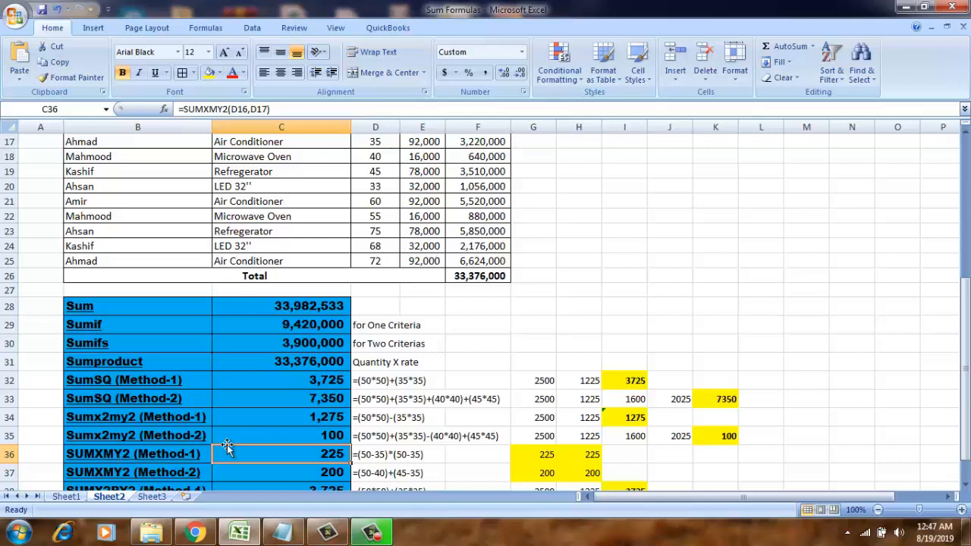
Look back over the source sales table above the results and return to the SUMXMY2 rows.
key("Up")
key("Up")
key("Up")
key("Up")
key("Up")
key("Up")
key("Up")
key("Up")
key("Up")
key("Up")
key("Up")
key("Up")
key("Up")
key("Up")
key("Up")
key("Up")
key("Up")
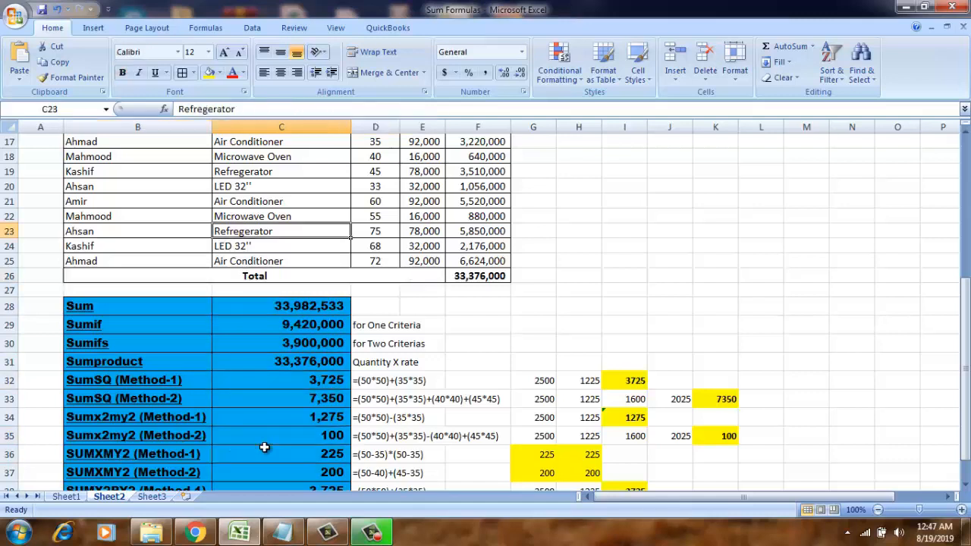
key("Down")
left_click(264, 448)
scroll(264, 448, "down", 1)
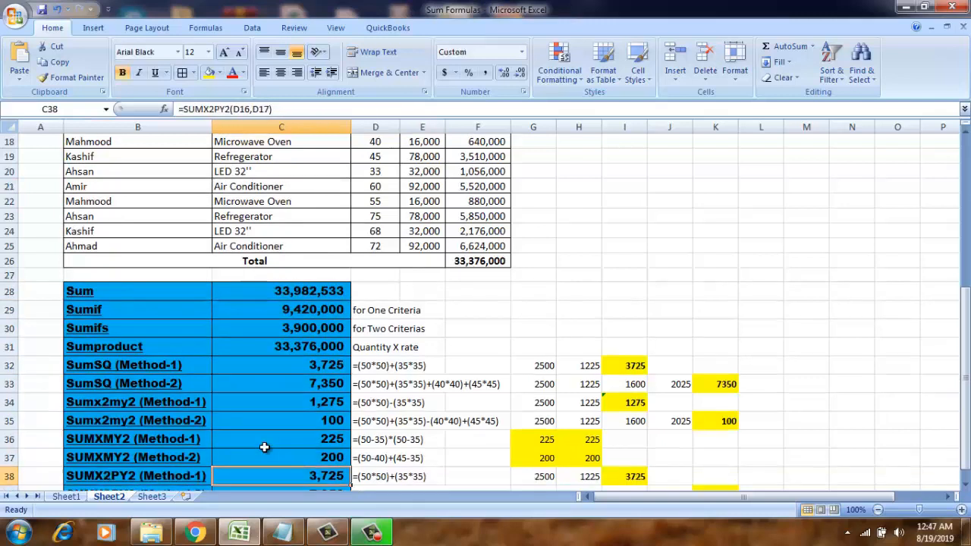
Examine the SUMXMY2 (Method-1) note in D36 and the breakdown formulas in G36 and H36 against C36.
key("Right")
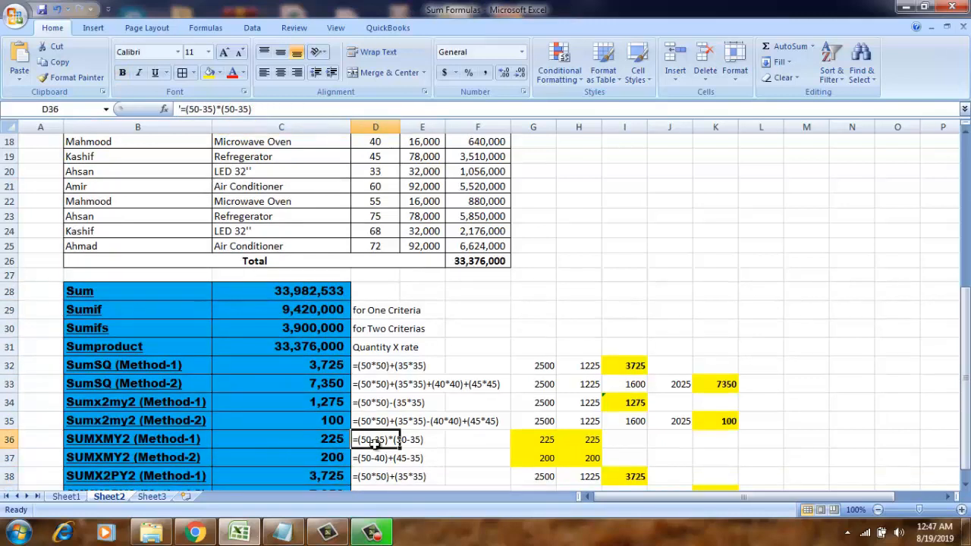
left_click(323, 440)
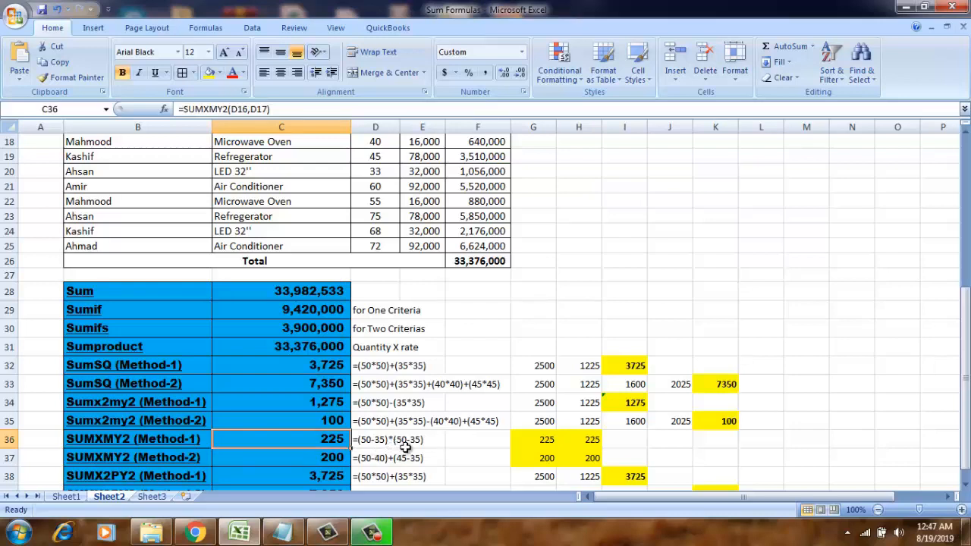
left_click(532, 438)
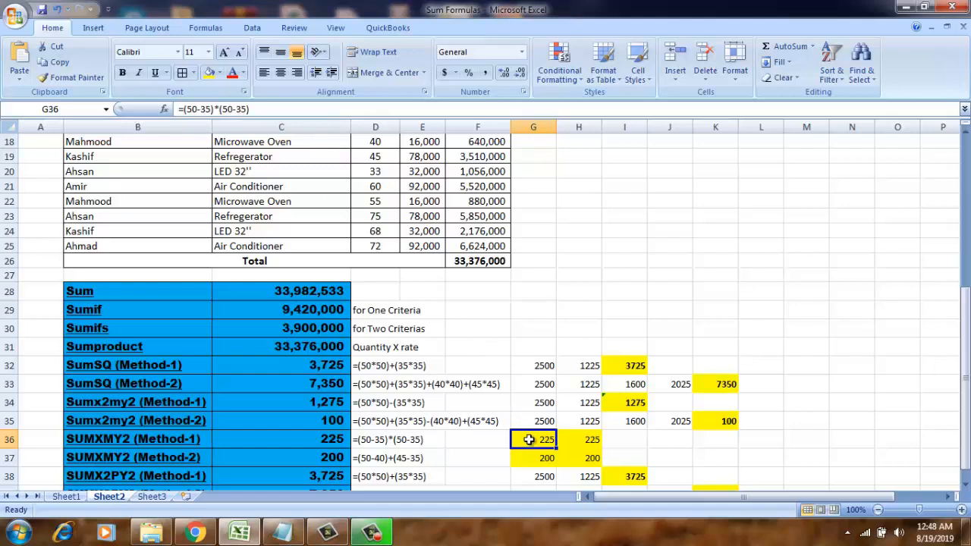
left_click(575, 445)
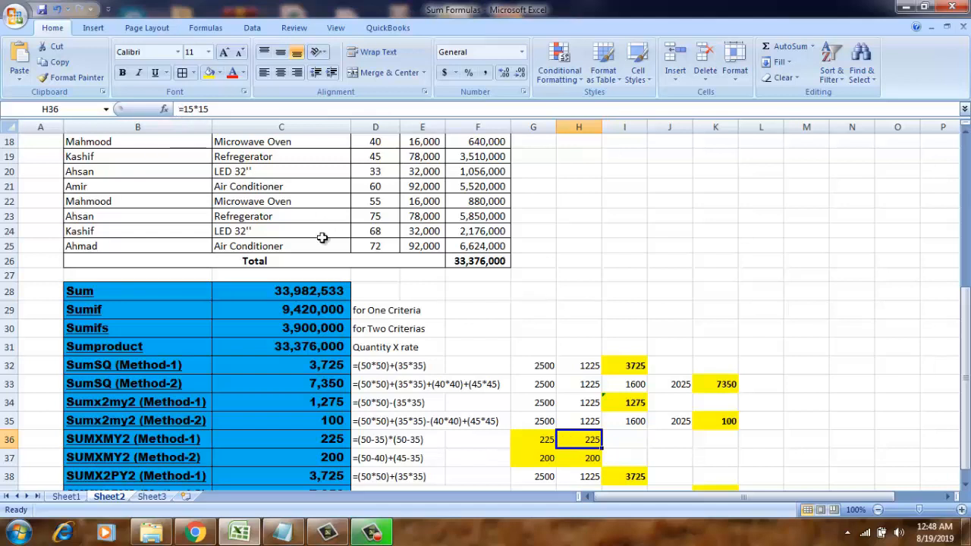
left_click(280, 439)
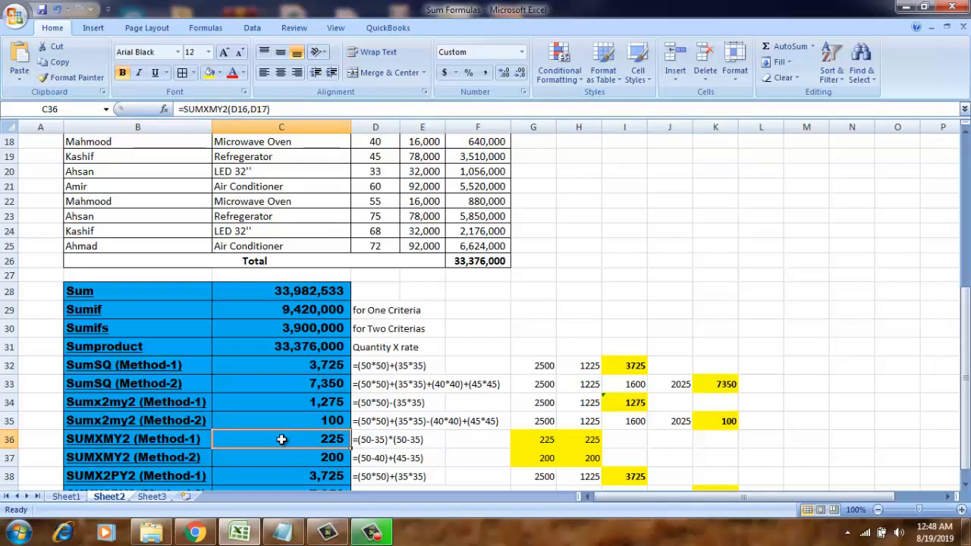
key("Right")
left_click(281, 439)
Clear the SUMXMY2 (Method-2) result in C37 and insert the SUMXMY2 function there.
key("Down")
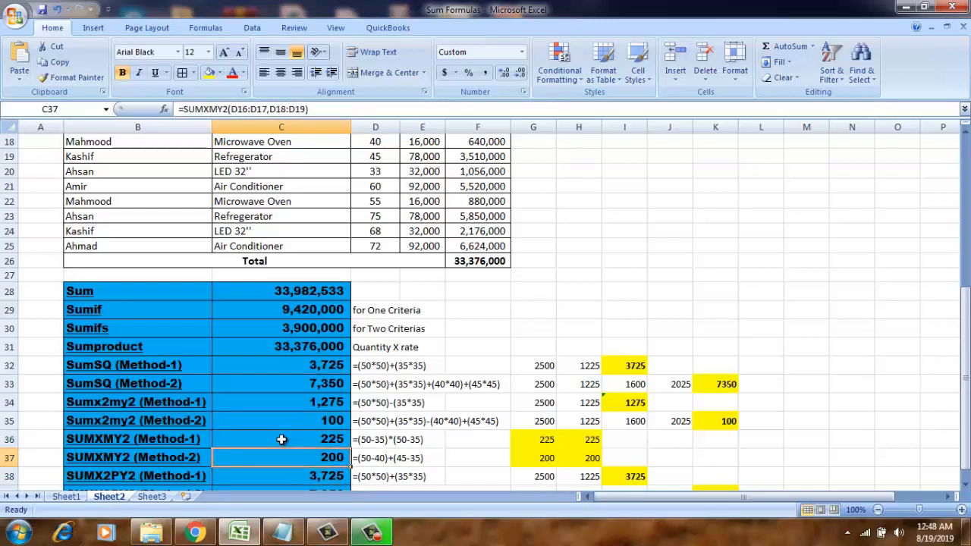
key("Delete")
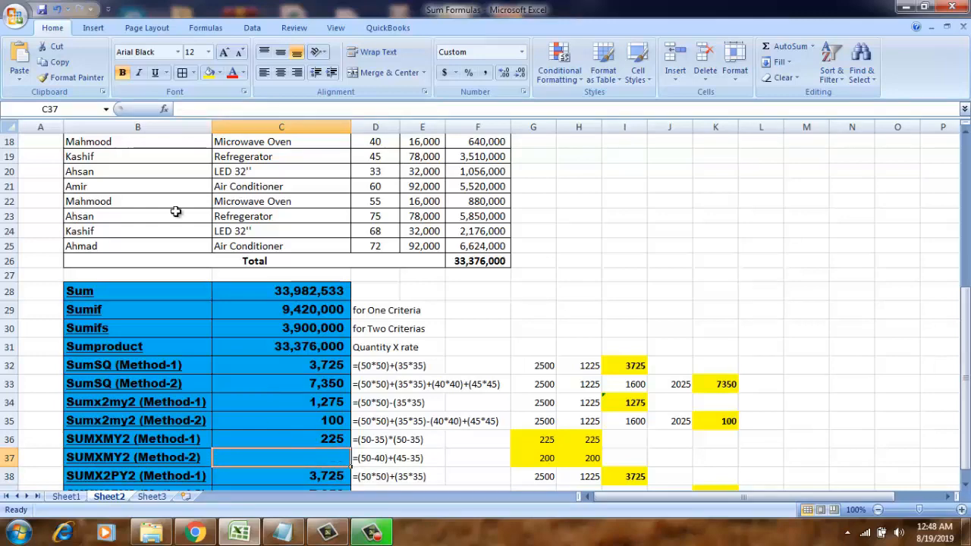
left_click(164, 110)
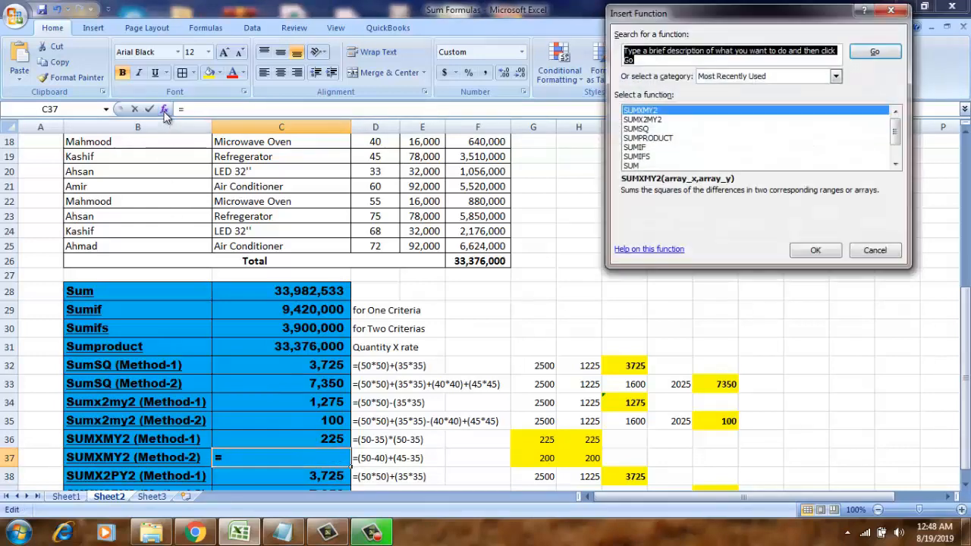
type("sum")
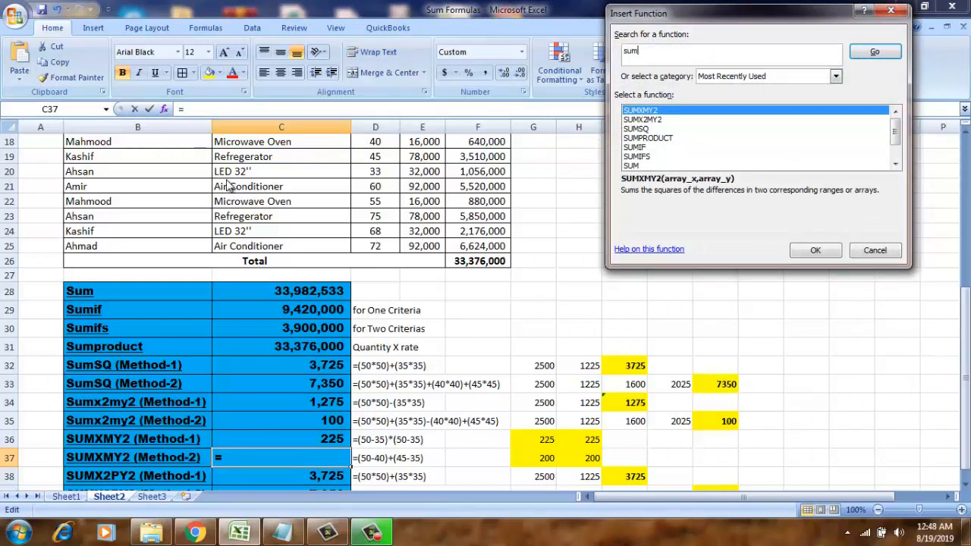
type("xmy2")
left_click(813, 253)
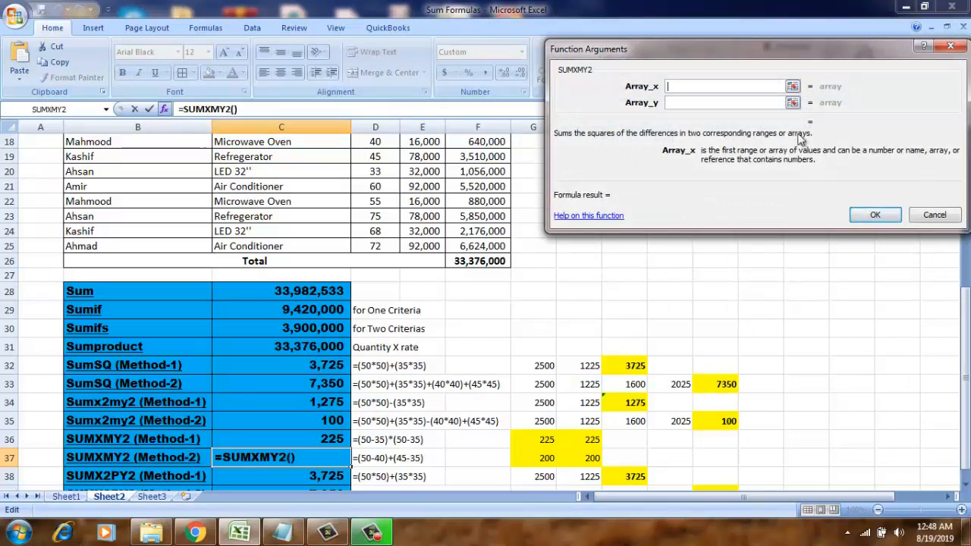
Set Array_x of the SUMXMY2 function in C37 to the quantities in D16:D17.
left_click(355, 157)
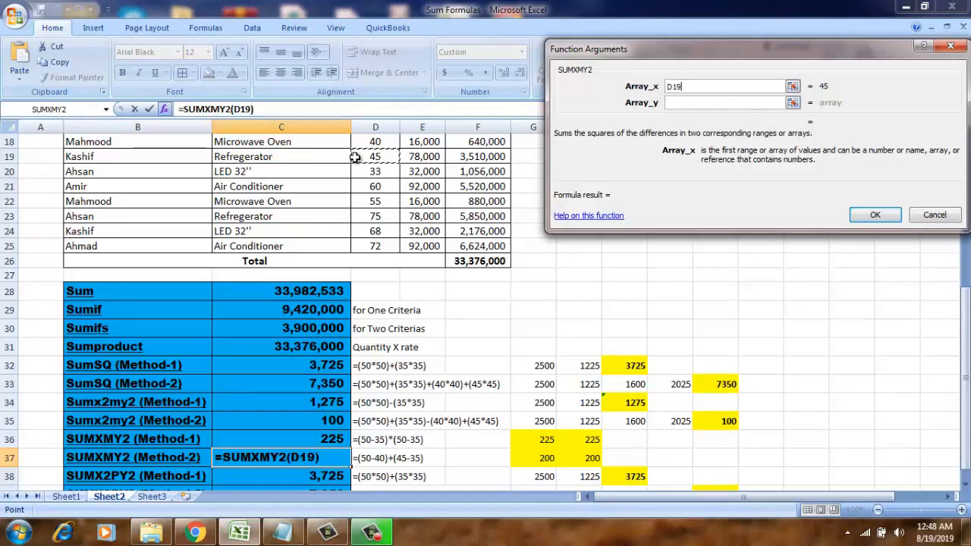
key("Up")
key("Up")
key("Up")
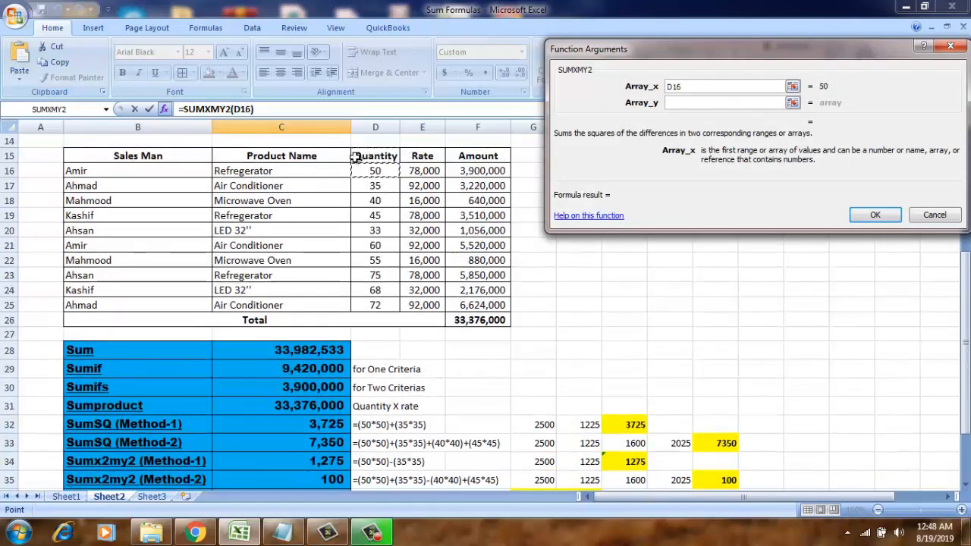
key("shift+Down")
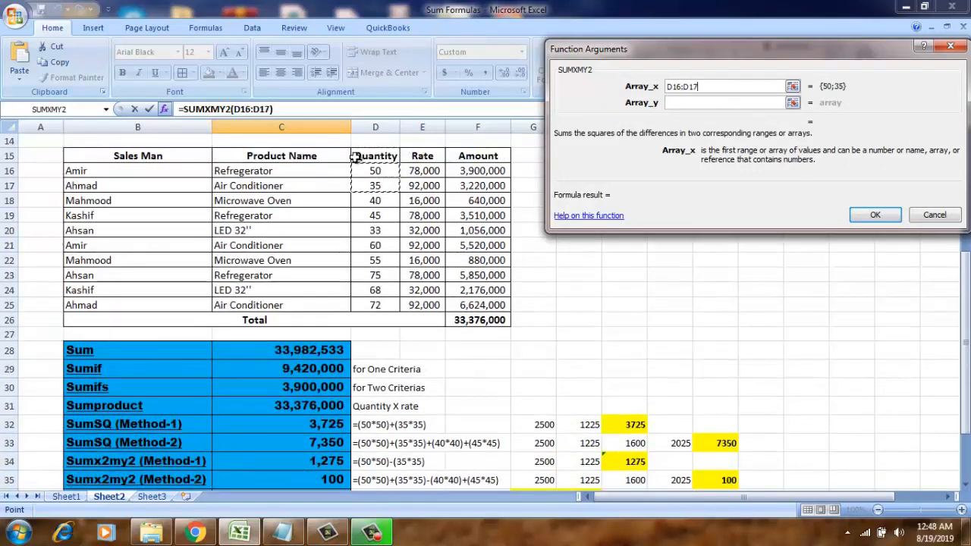
Set Array_y to the quantities in D18:D19 and complete the SUMXMY2 formula in C37.
left_click(678, 103)
left_click(367, 203)
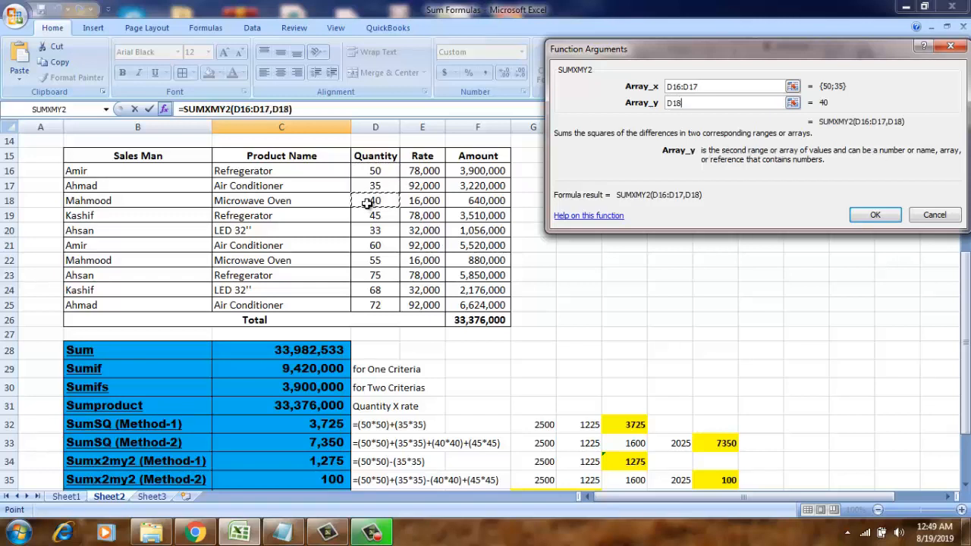
key("shift+Down")
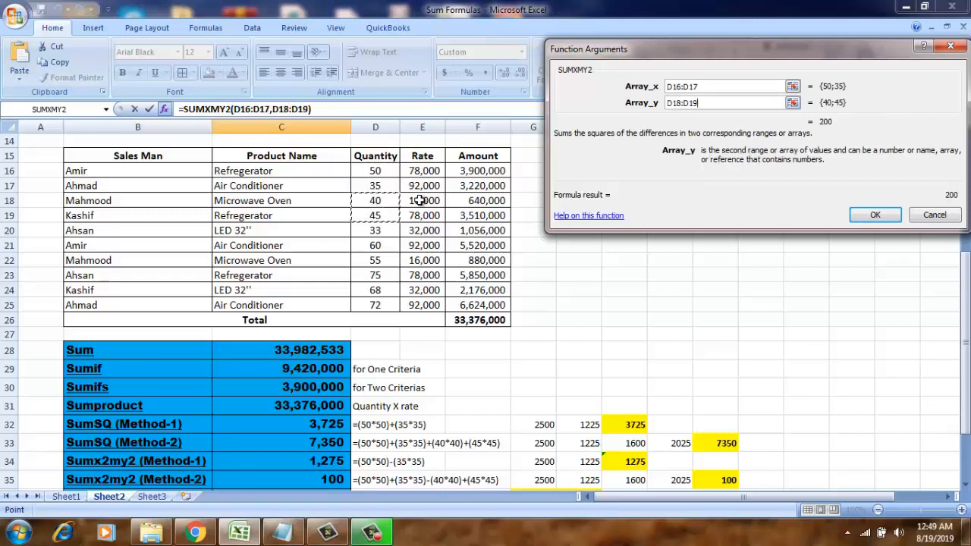
left_click(876, 216)
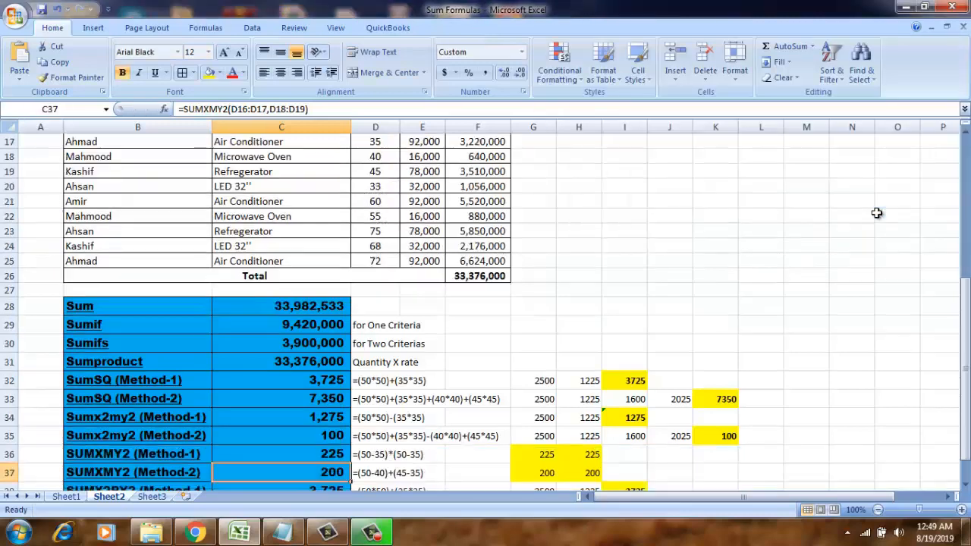
scroll(330, 403, "down", 1)
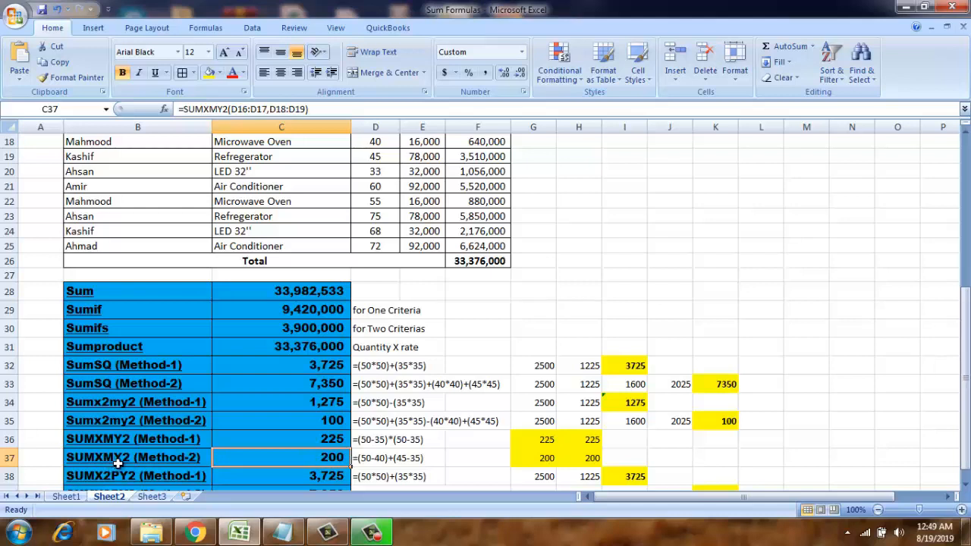
Examine the SUMXMY2 (Method-2) note in D37 and select its Array_x quantities D16:D17 in the sales table.
left_click(357, 456)
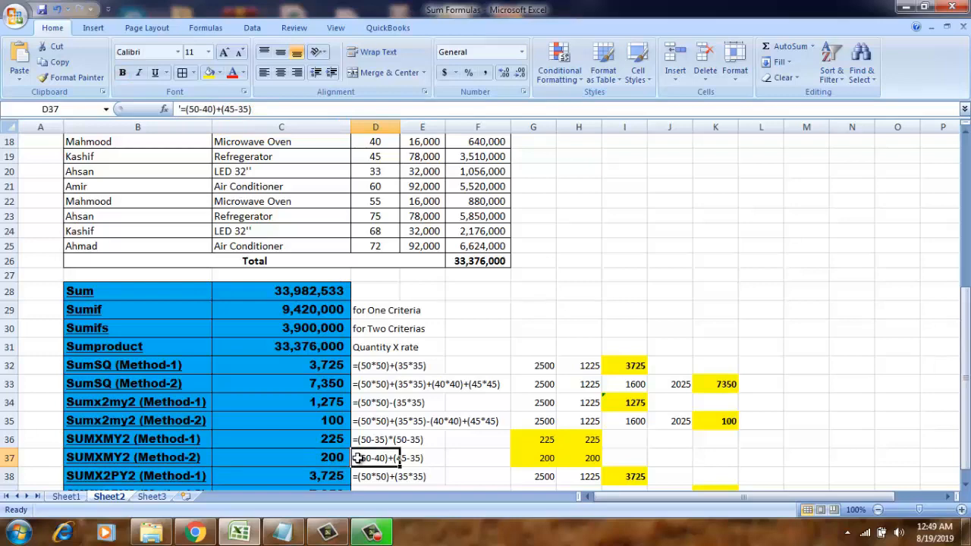
key("Up")
key("Up")
key("Up")
key("Up")
key("Up")
key("Up")
key("Up")
key("Up")
key("Up")
key("Up")
key("Up")
key("Up")
key("Up")
key("Up")
key("Up")
key("Up")
key("Up")
key("Up")
key("Up")
key("Up")
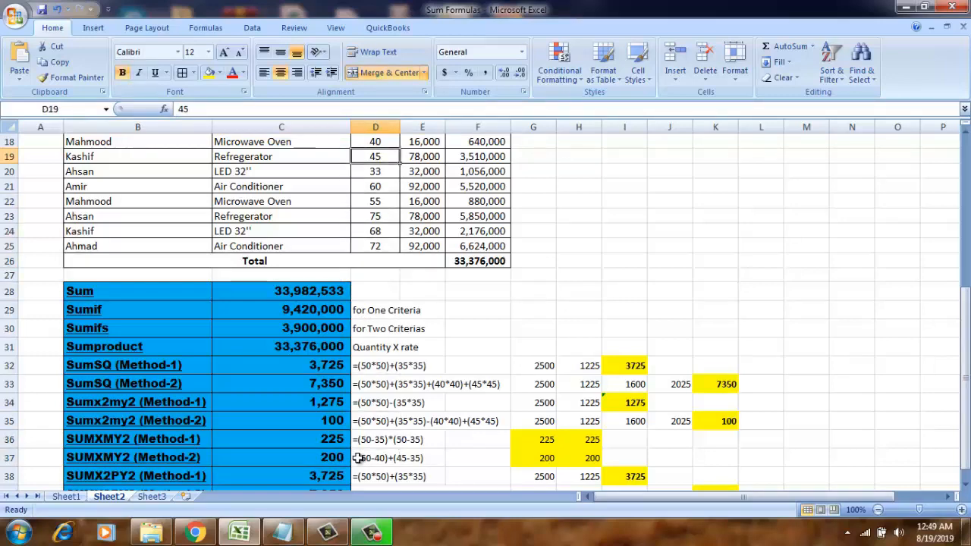
key("Down")
key("Down")
key("Down")
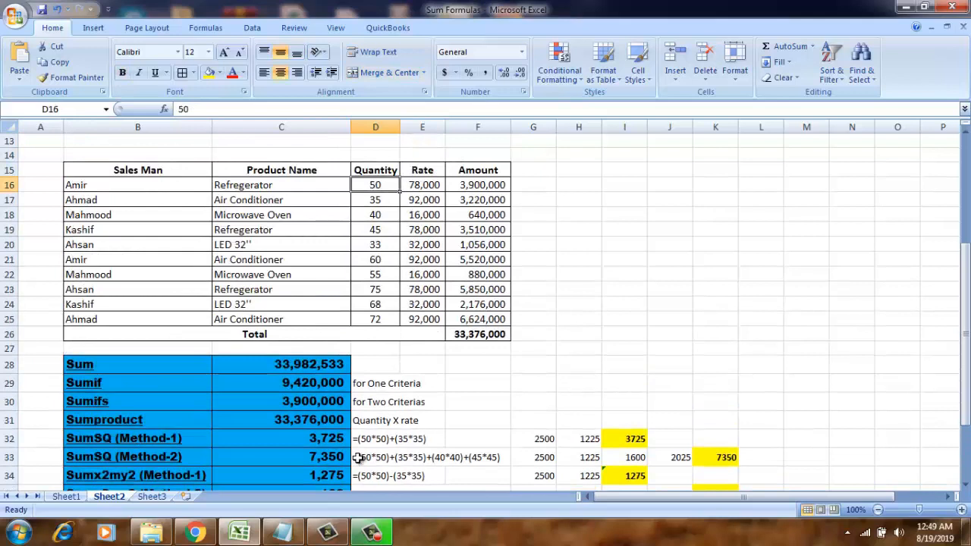
key("shift+Down")
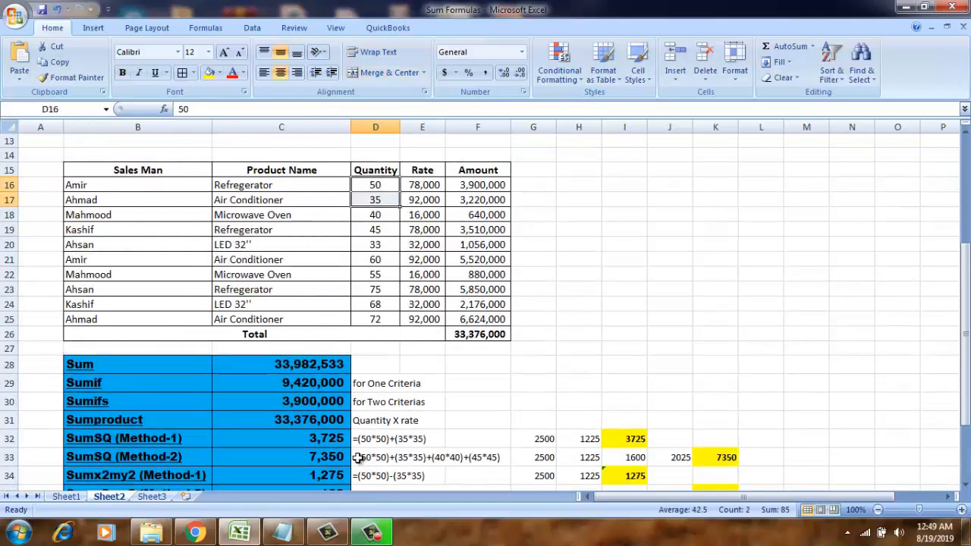
Compare the Array_y quantities in D18:D19 with the Array_x quantities in D16:D17 in the sales table.
key("Down")
key("Down")
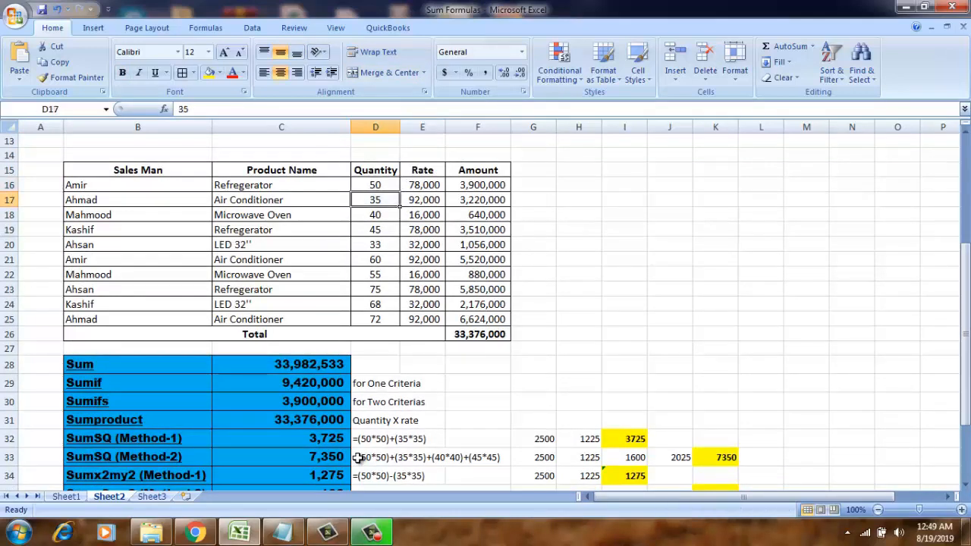
key("shift+Down")
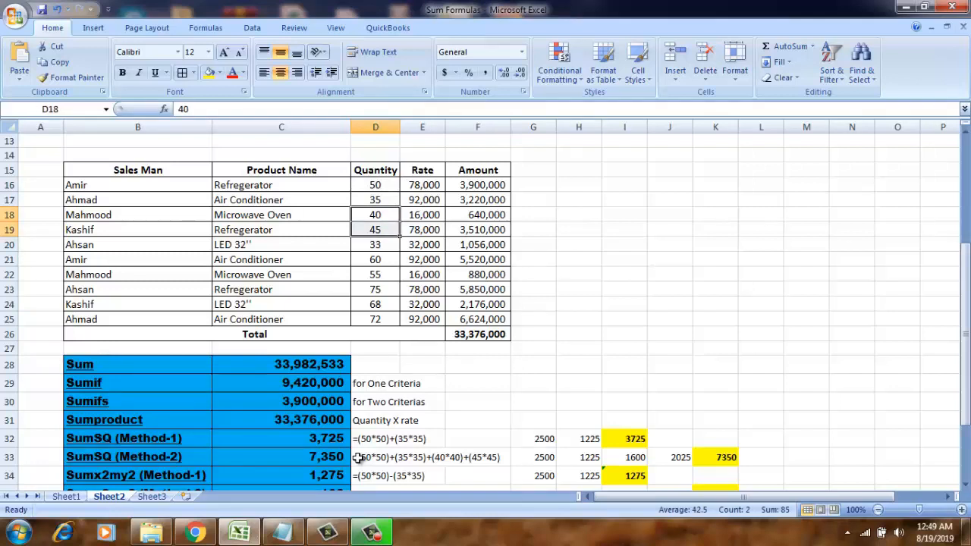
key("Up")
key("Up")
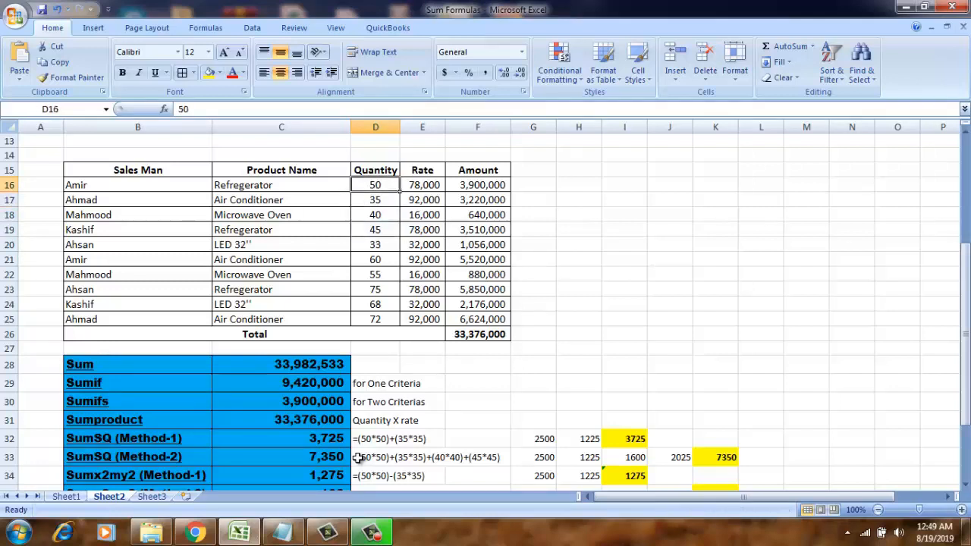
key("shift+Down")
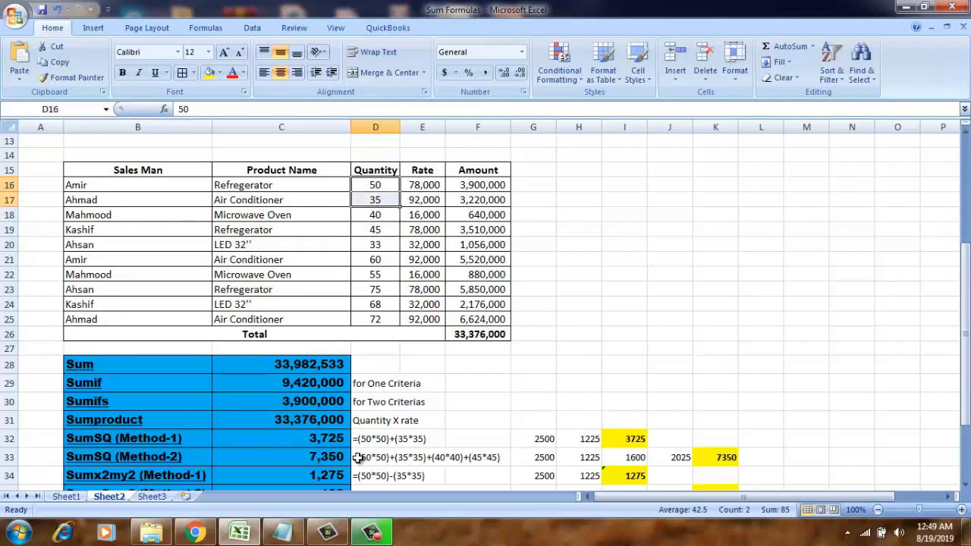
Examine how the first Array_x quantity in D16 pairs with the first Array_y quantity in D18.
key("Down")
key("Down")
key("Down")
key("Down")
key("Down")
key("Down")
key("Down")
key("Down")
key("Down")
key("Down")
key("Down")
key("Down")
key("Down")
key("Down")
key("Down")
key("Down")
key("Down")
key("Down")
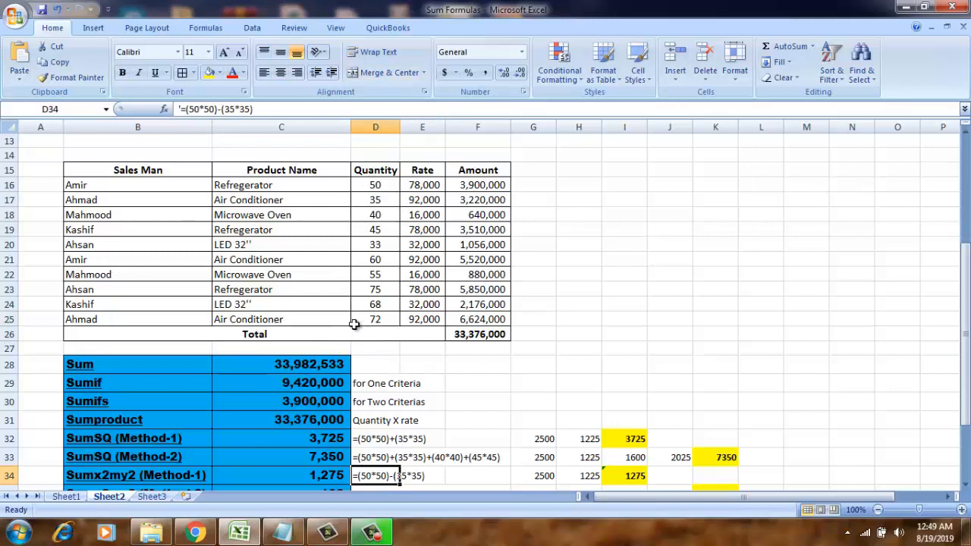
left_click(368, 185)
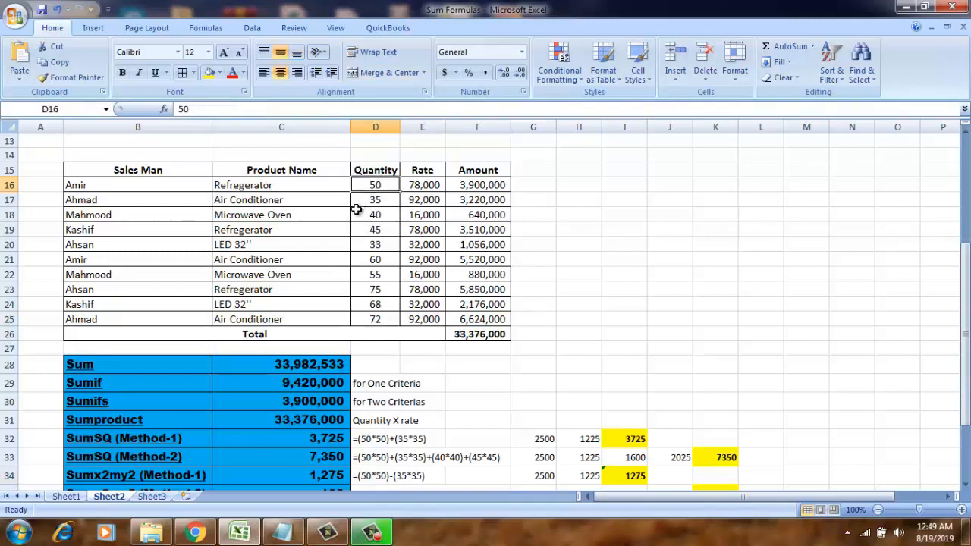
left_click(355, 217)
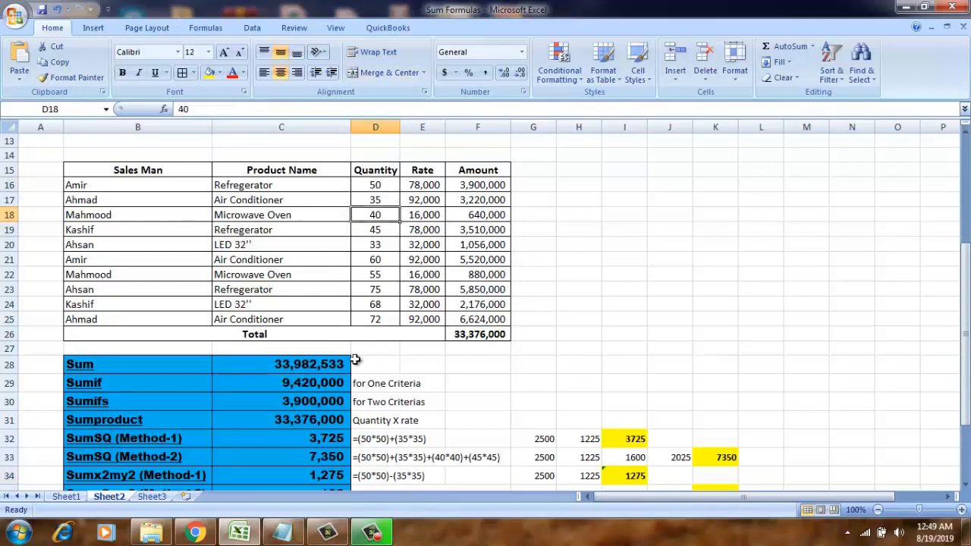
Review the SUMXMY2 (Method-2) formula in C37 against its explanatory note in D37.
key("Down")
key("Down")
key("Down")
key("Down")
key("Down")
key("Down")
key("Down")
key("Down")
key("Down")
key("Down")
key("Down")
key("Down")
key("Down")
key("Down")
key("Down")
key("Down")
key("Down")
key("Down")
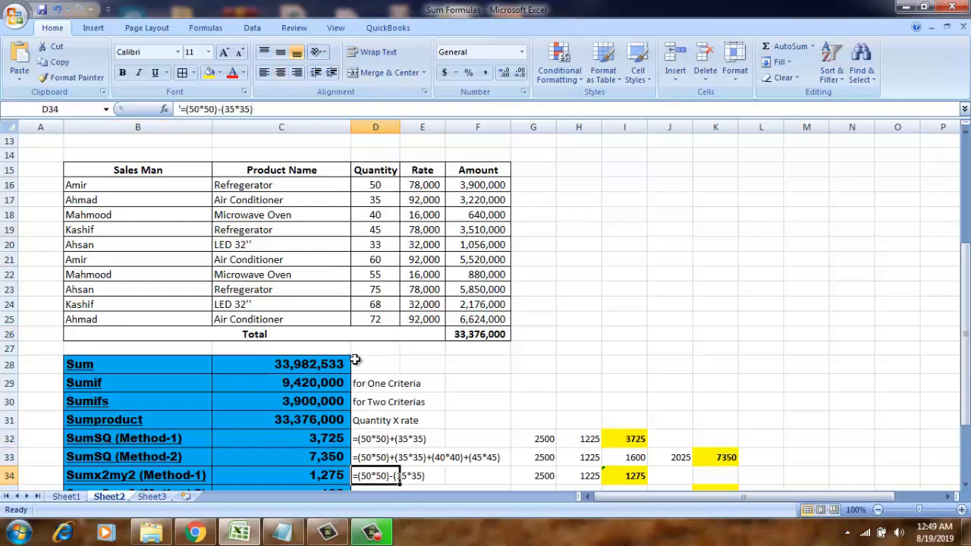
key("Down")
key("Down")
key("Down")
key("Down")
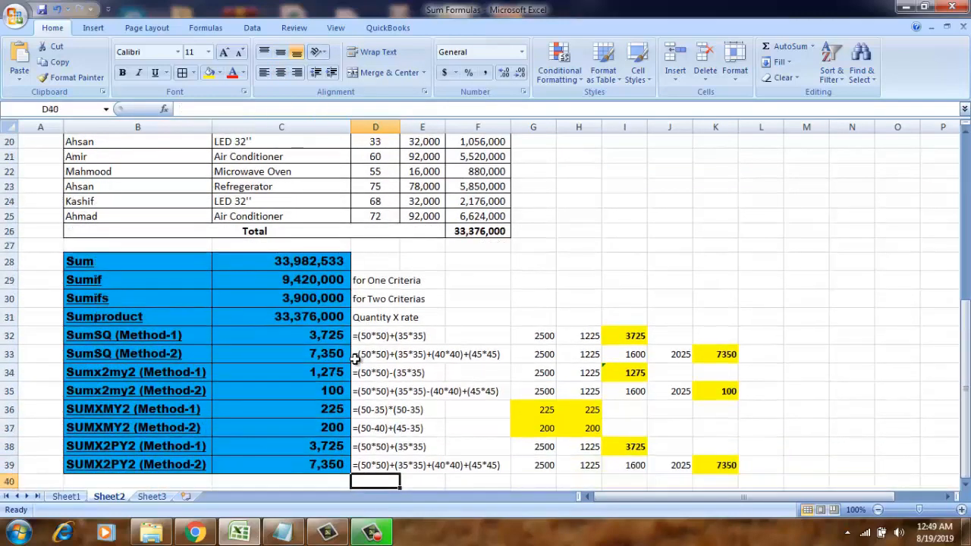
key("Up")
key("Up")
key("Up")
key("Left")
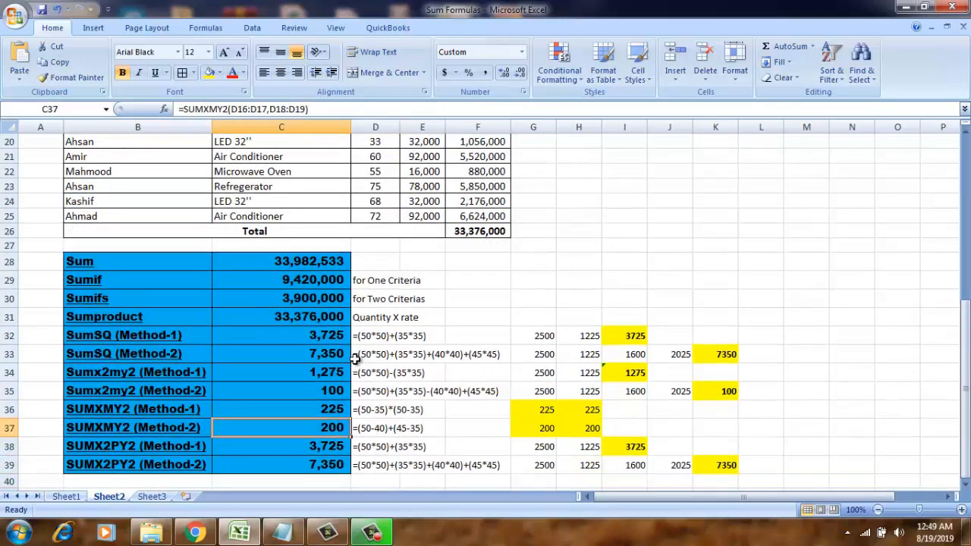
left_click(370, 429)
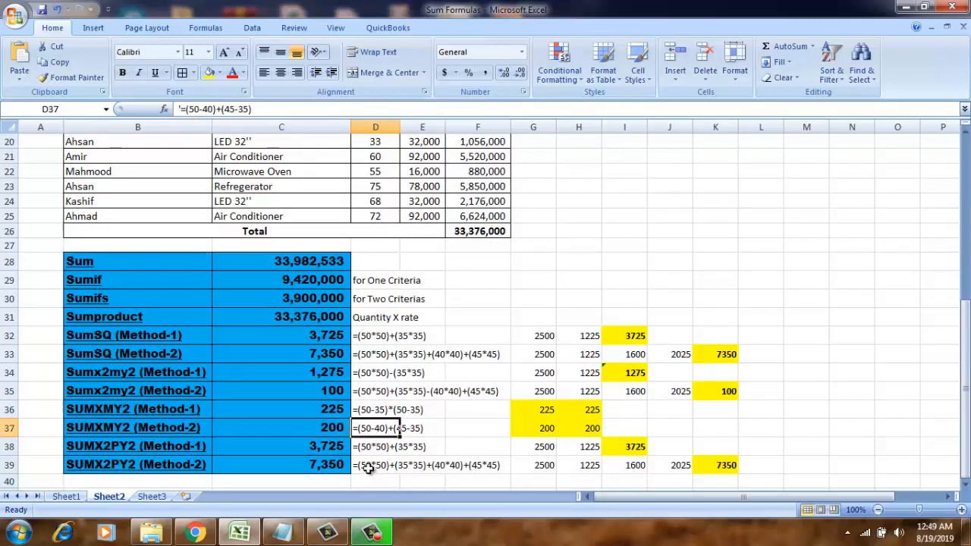
left_click(345, 429)
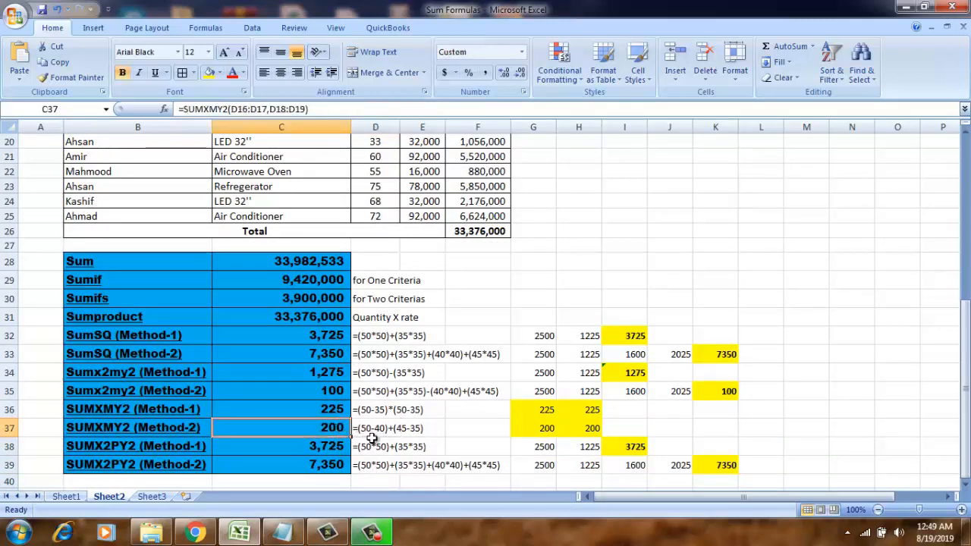
Examine the source quantities in the sales table down to D19 and relate them to the SUMXMY2 arrays.
key("Up")
key("Up")
key("Up")
key("Up")
key("Up")
key("Up")
key("Up")
key("Up")
key("Up")
key("Up")
key("Up")
key("Up")
key("Up")
key("Up")
key("Up")
key("Up")
key("Up")
key("Up")
key("Up")
key("Up")
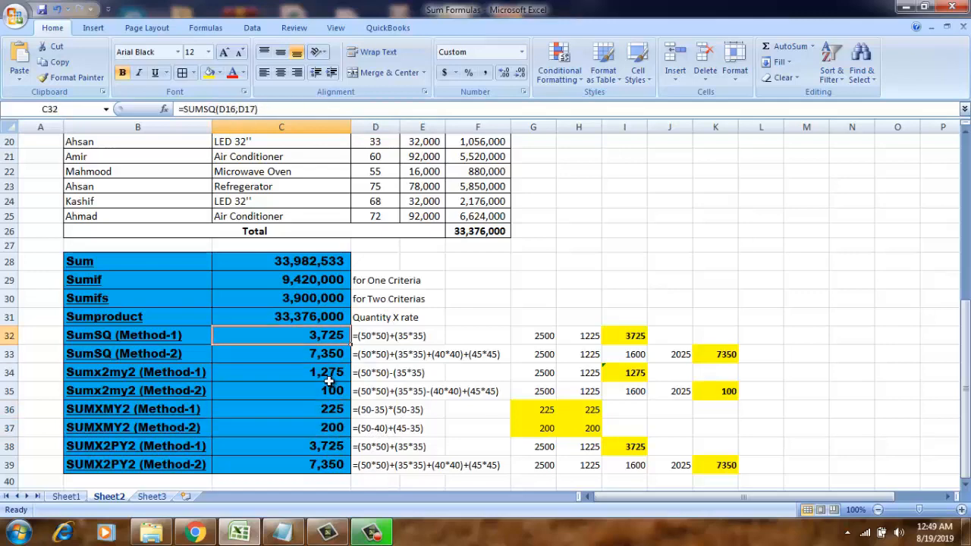
key("Down")
key("Down")
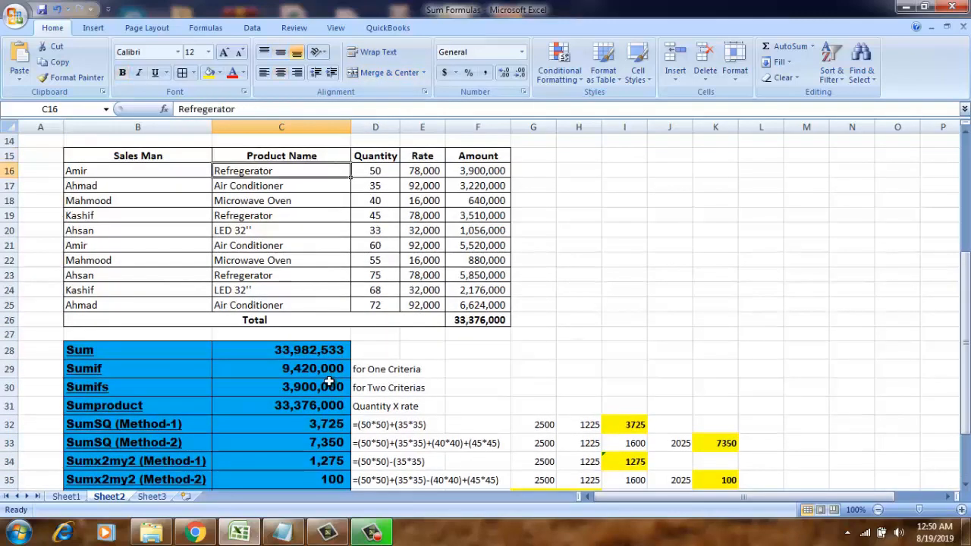
key("Down")
key("Right")
key("Down")
key("Down")
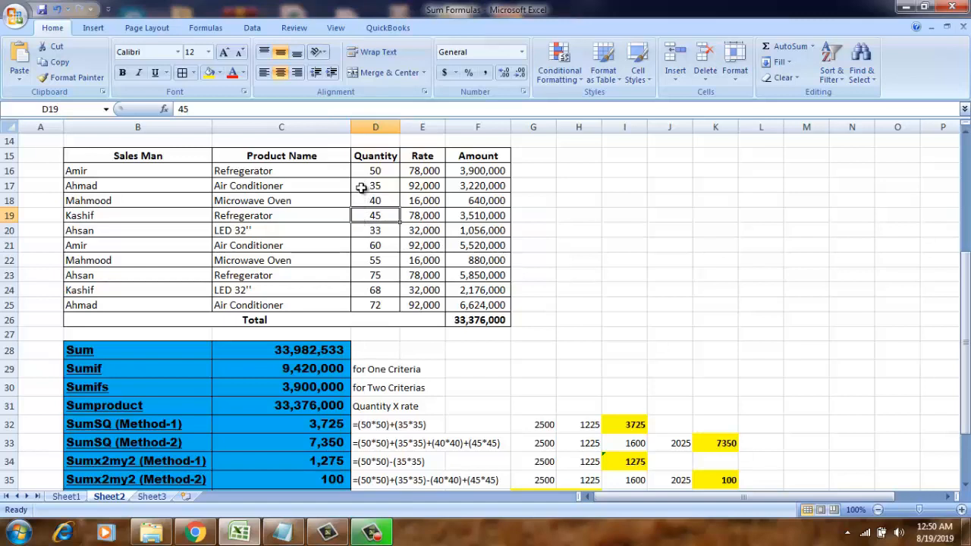
key("Down")
key("Left")
key("Down")
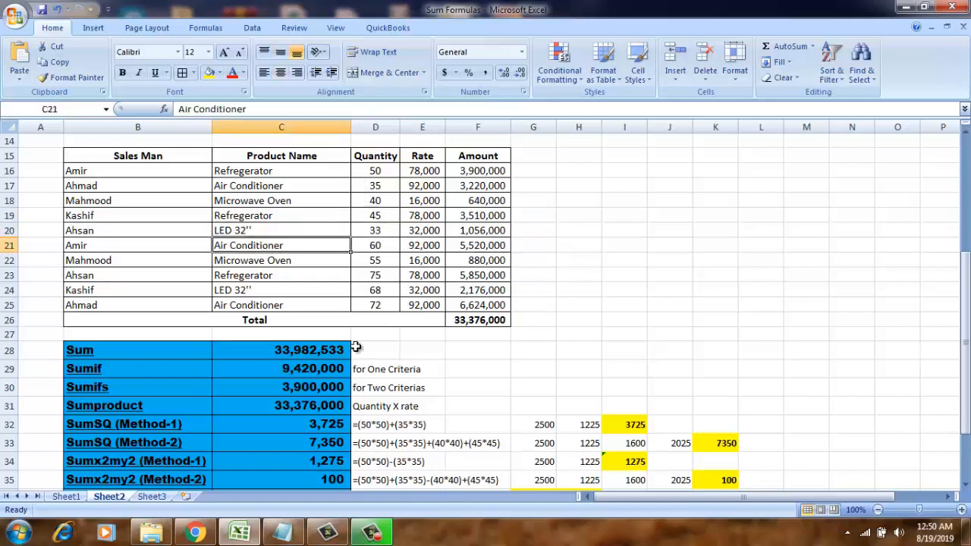
key("Down")
key("Down")
key("Down")
key("Down")
key("Down")
key("Down")
key("Down")
key("Down")
key("Down")
key("Down")
key("Down")
key("Down")
key("Up")
key("Up")
key("Up")
key("Up")
key("Up")
key("Up")
key("Up")
key("Up")
key("Up")
key("Up")
key("Up")
key("Up")
key("Right")
key("Up")
key("Up")
key("Left")
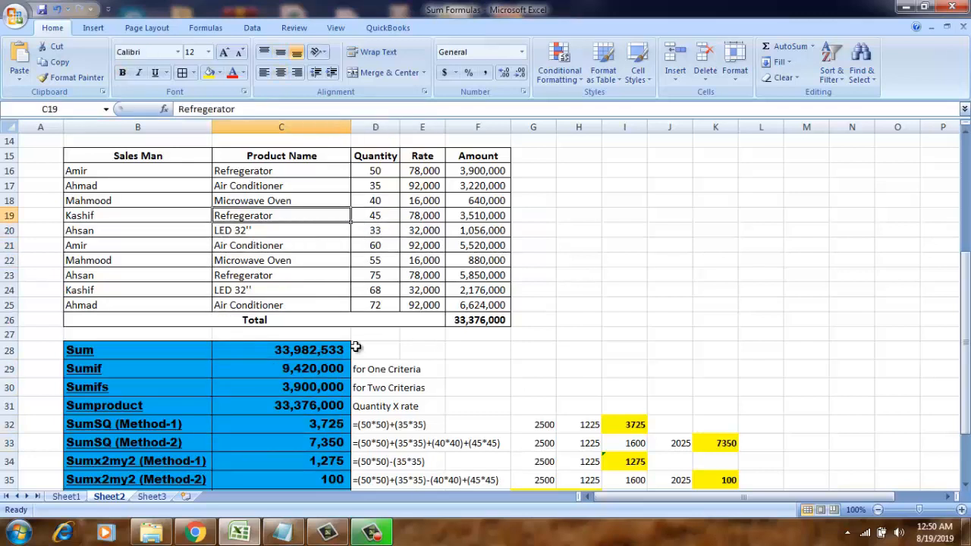
key("Right")
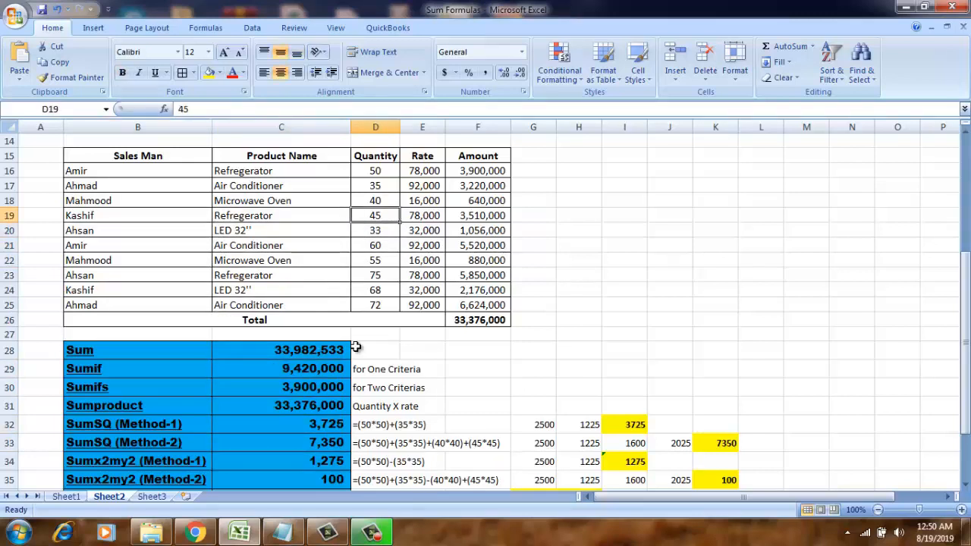
Revisit the SUMXMY2 (Method-2) formula in C37 and compare it with the explanatory note in D37.
key("Down")
key("Down")
key("Down")
key("Down")
key("Down")
key("Down")
key("Down")
key("Down")
key("Down")
key("Down")
key("Down")
key("Down")
key("Down")
key("Down")
key("Down")
key("Down")
key("Down")
key("Down")
key("Down")
key("Down")
key("Down")
key("Down")
key("Down")
key("Down")
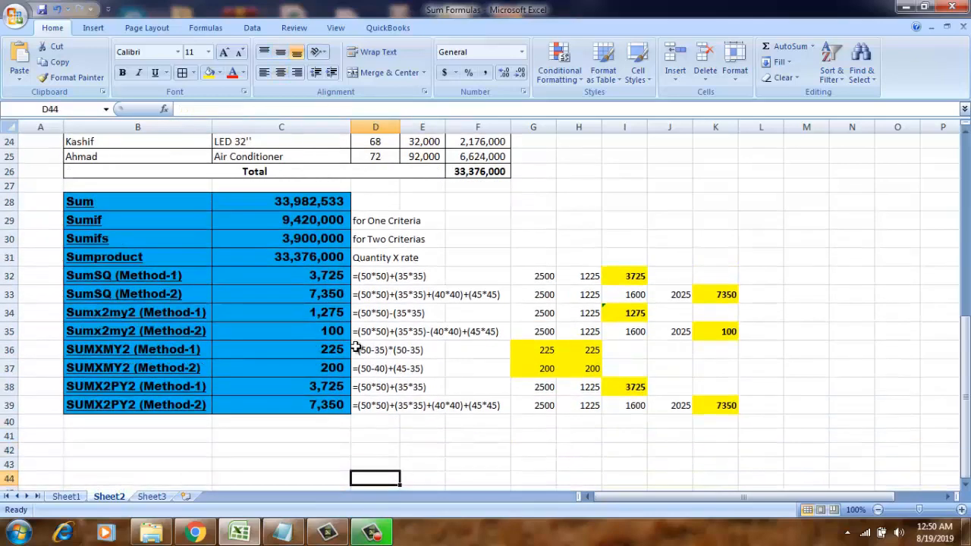
key("Up")
key("Up")
key("Up")
key("Up")
key("Up")
key("Up")
key("Left")
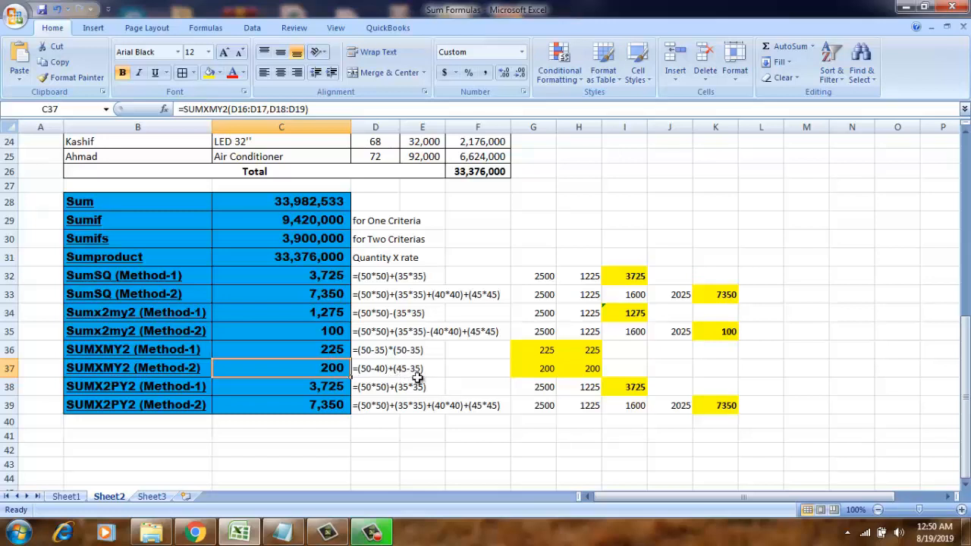
Insert the factor *(50-40) after the first bracket of the SUMXMY2 (Method-2) note in D37.
left_click(359, 370)
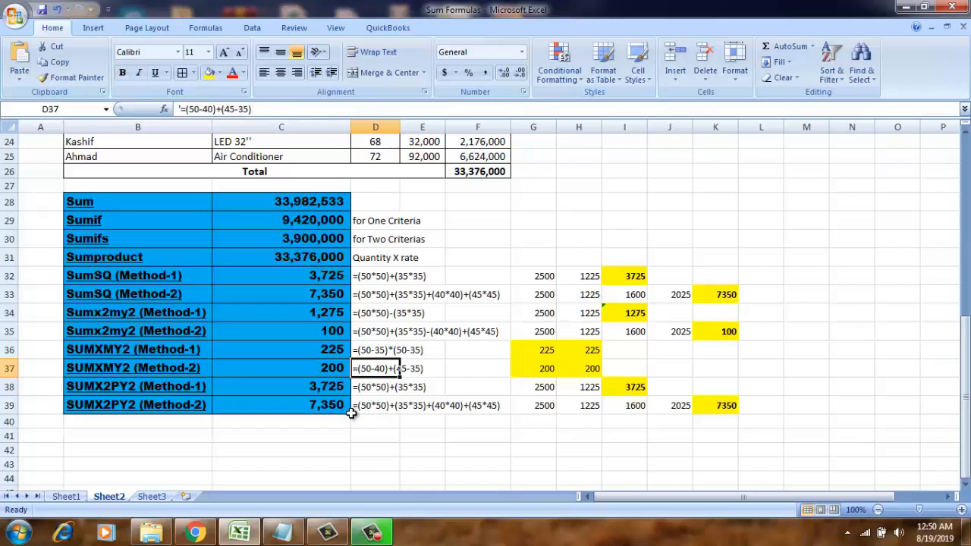
key("F2")
key("Left")
key("Left")
key("Left")
key("Left")
key("Left")
key("Left")
key("Left")
key("Left")
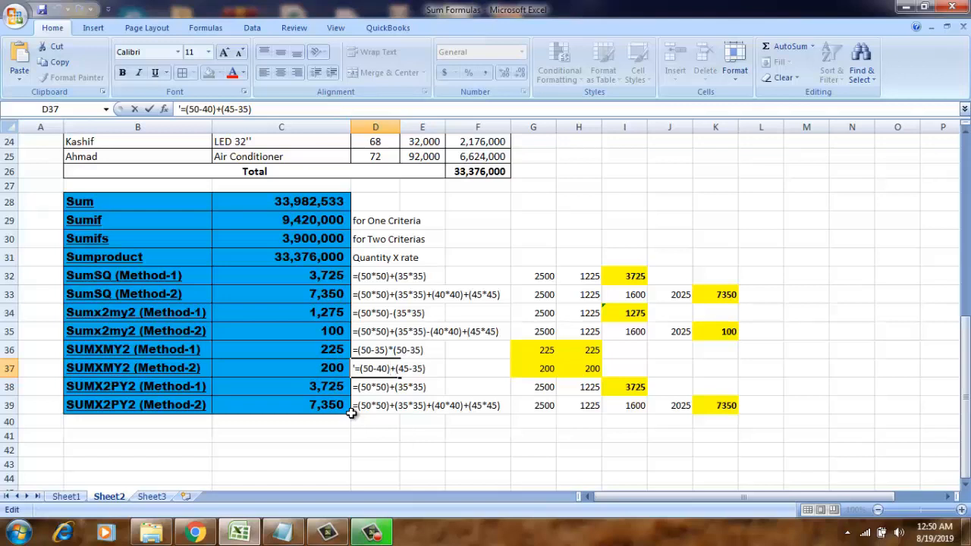
type("*")
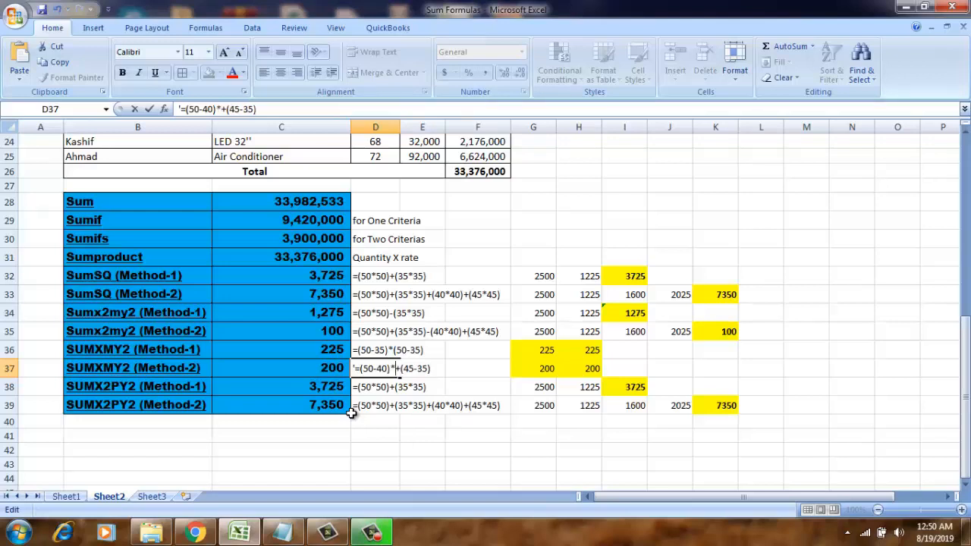
type("(")
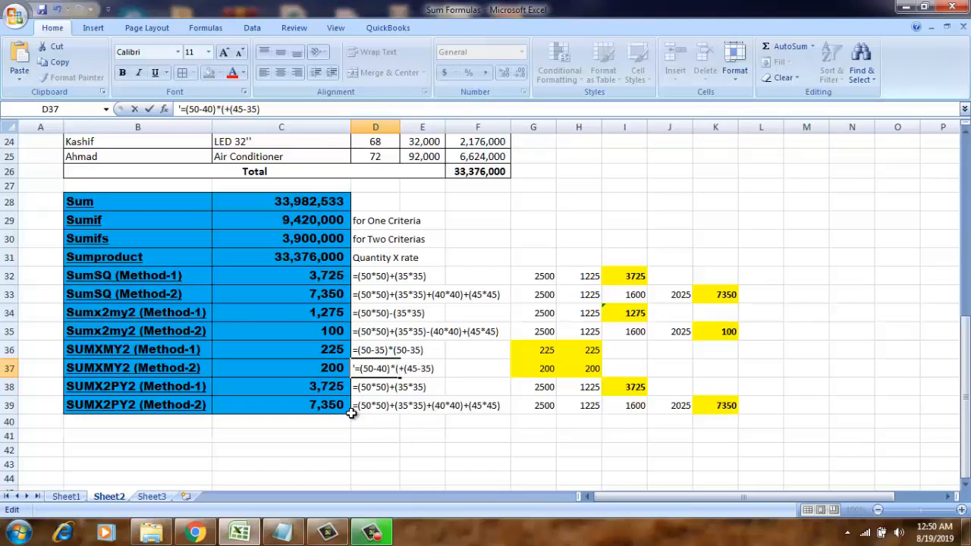
type("50")
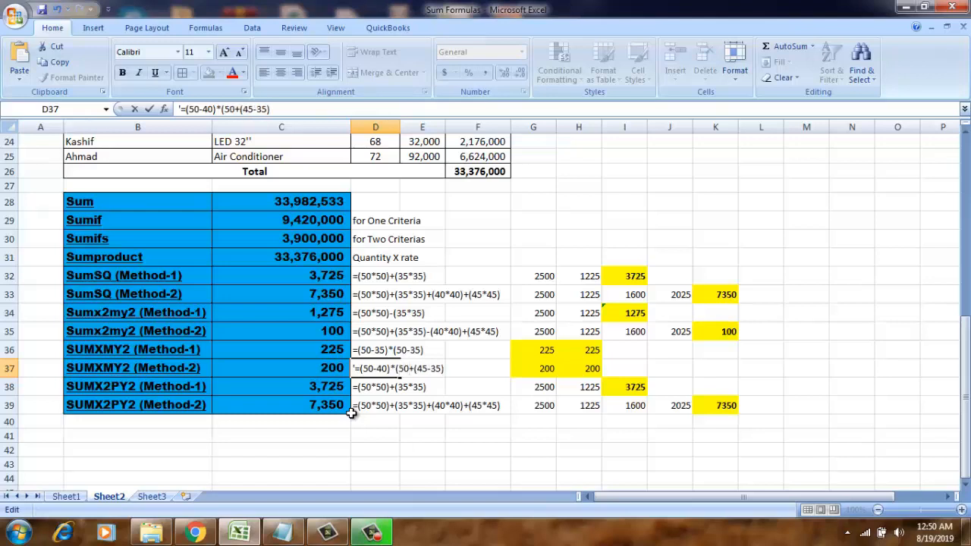
type("-40")
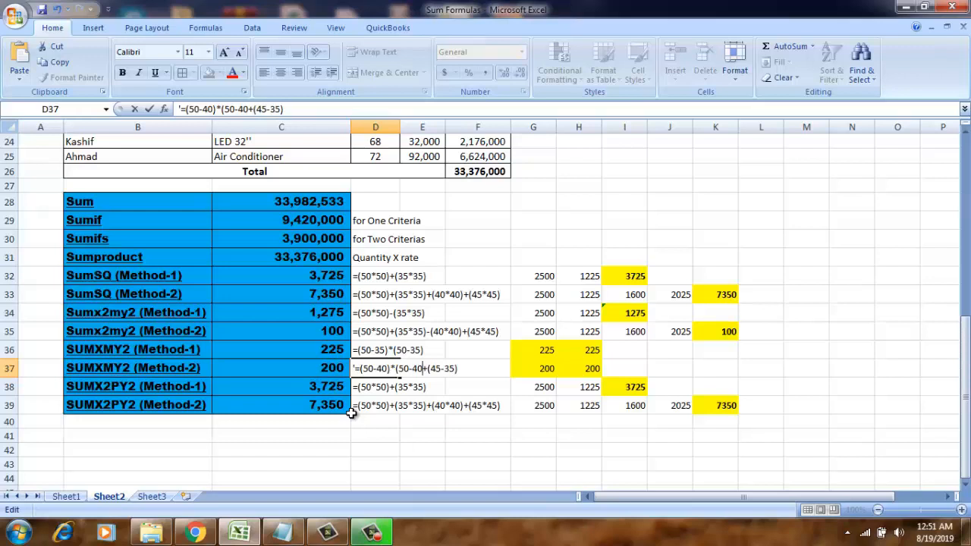
type(")")
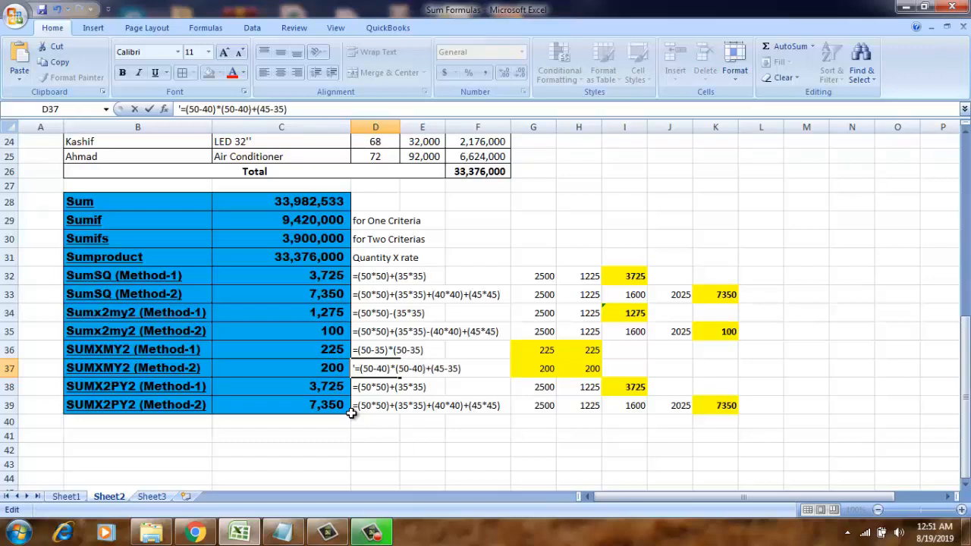
Complete the note in D37 with *(45-35), so it reads =(50-40)*(50-40)+(45-35)*(45-35).
key("Right")
key("Right")
key("Right")
key("Right")
key("Right")
type("*")
type("45-35")
key("Return")
key("Up")
key("Down")
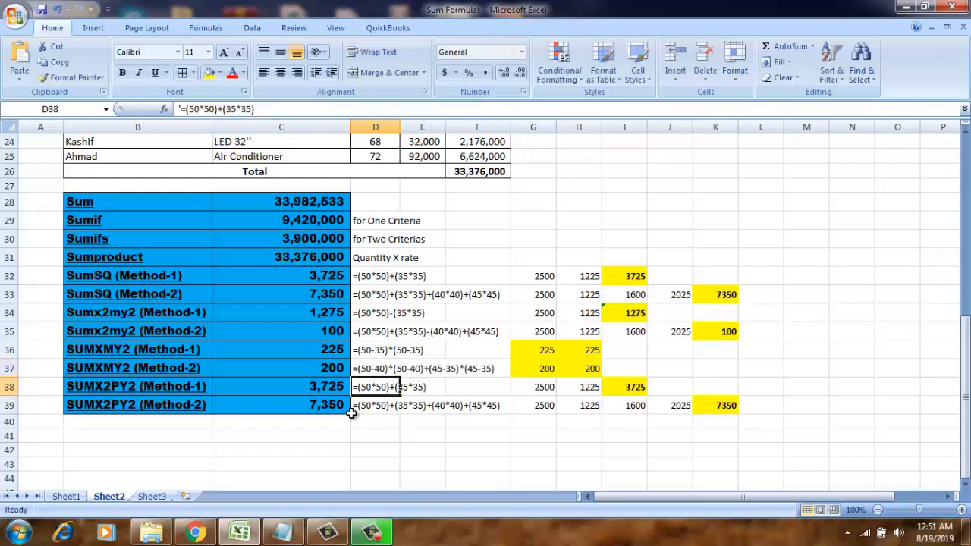
Check the SUMXMY2 (Method-2) formula in C37 against the manual calculations in G37 and H37.
left_click(330, 373)
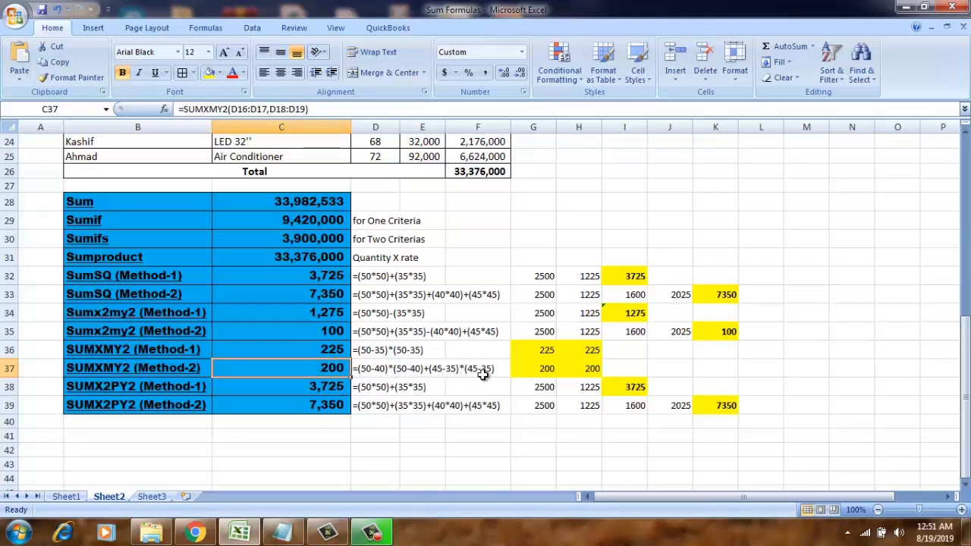
left_click(533, 370)
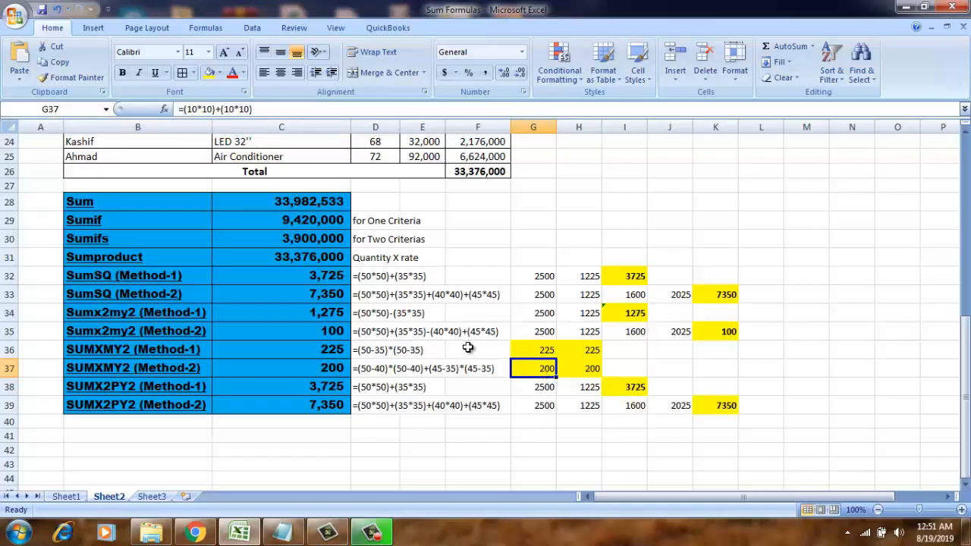
left_click(337, 367)
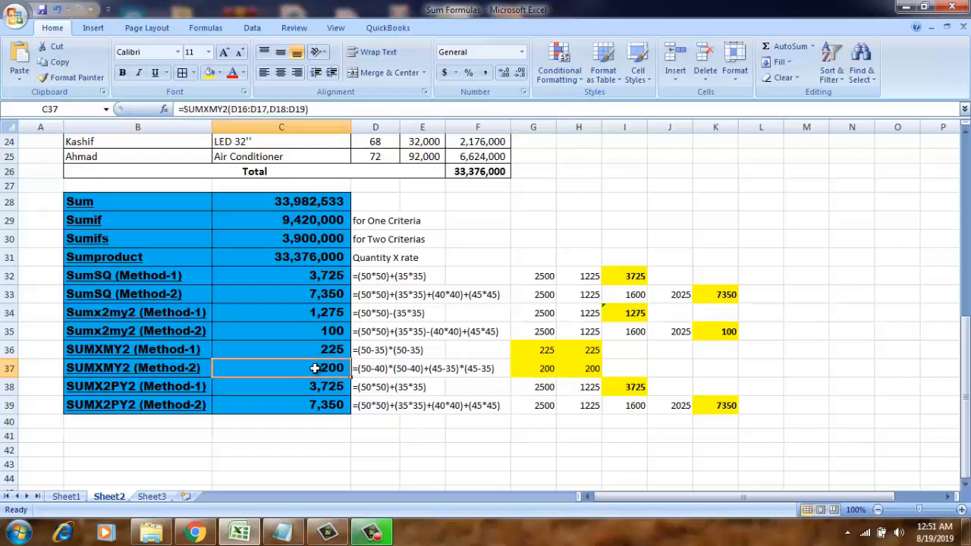
left_click(575, 370)
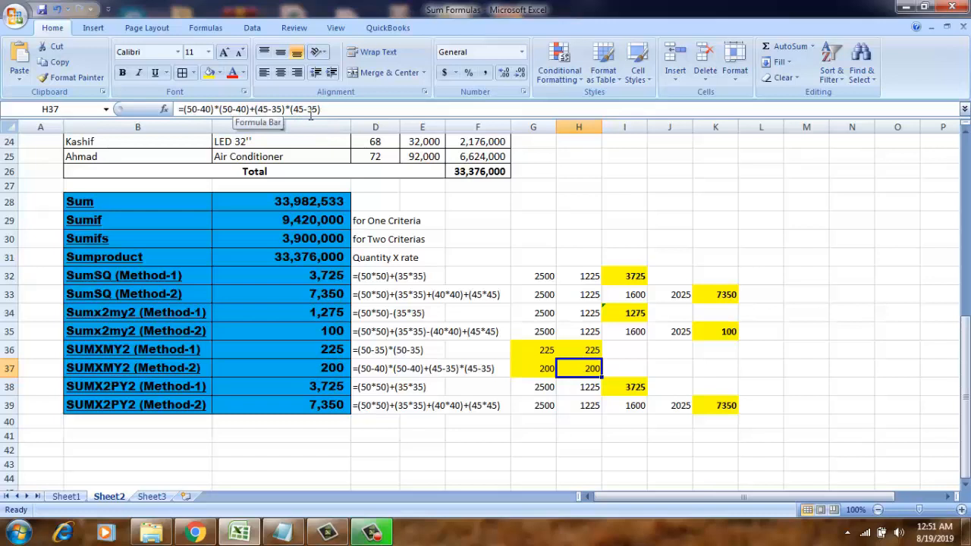
left_click(539, 371)
left_click(565, 369)
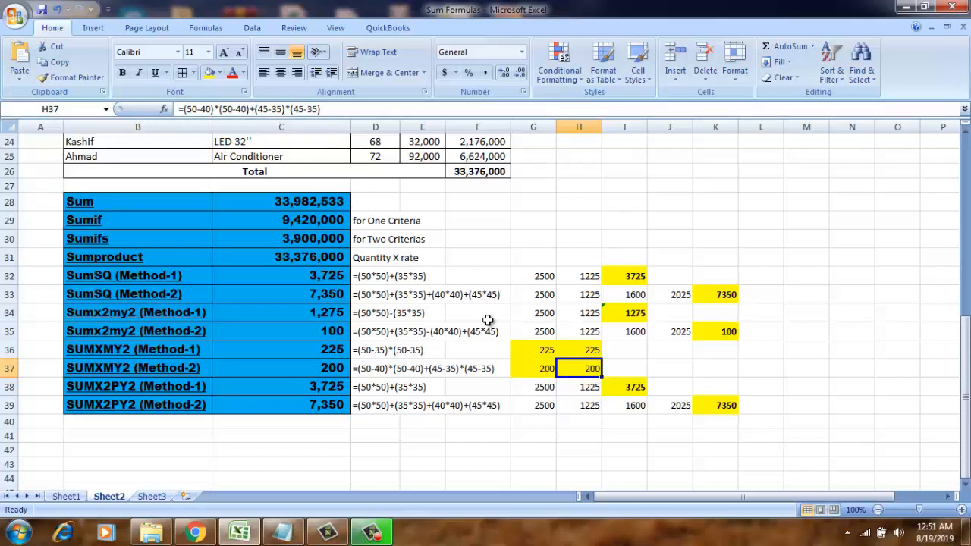
left_click(288, 371)
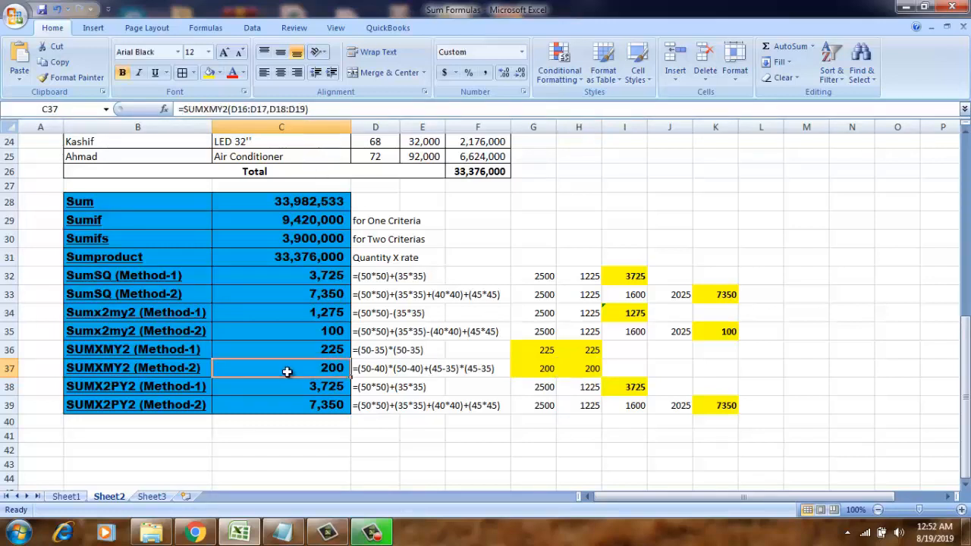
Clear the SUMX2PY2 (Method-1) result in C38 and insert the SUMX2PY2 function there, searching for sumx2py2.
key("Left")
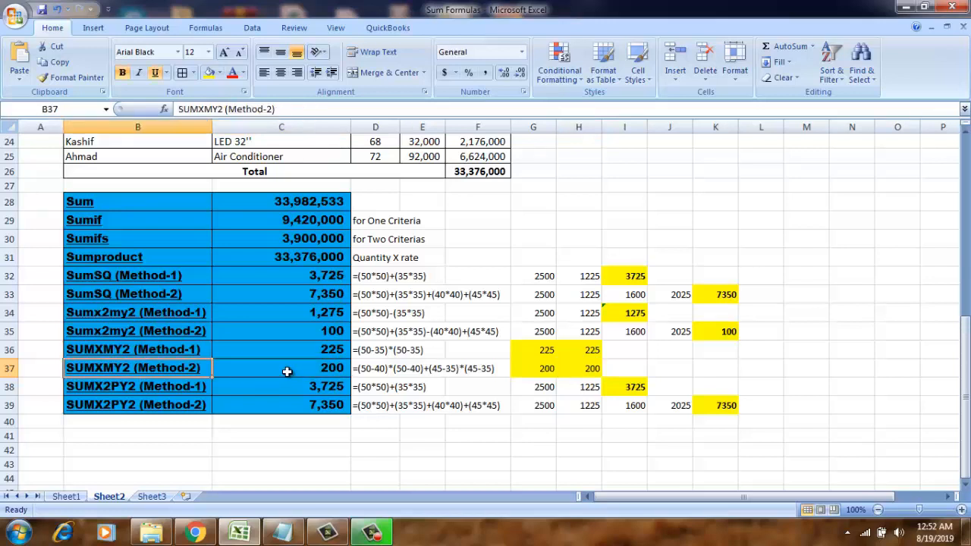
key("Down")
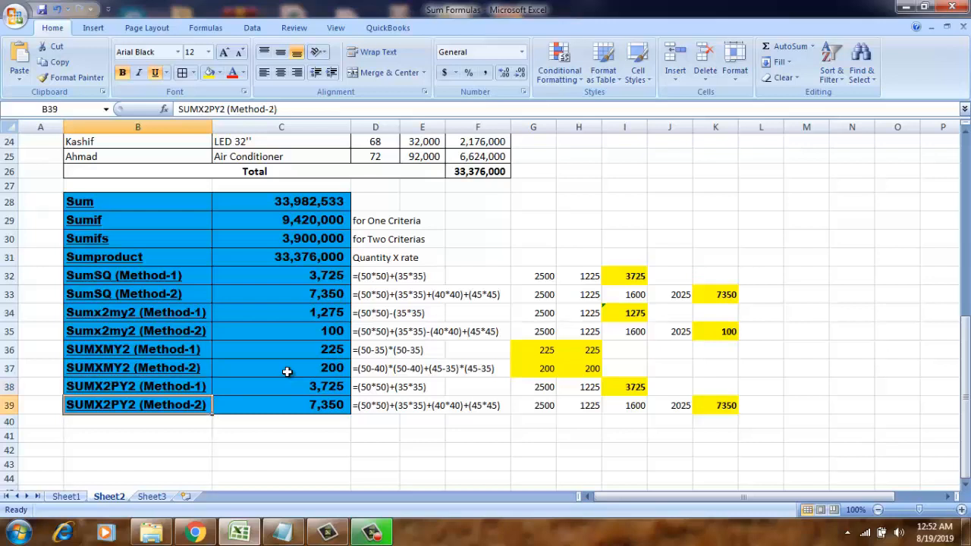
key("Right")
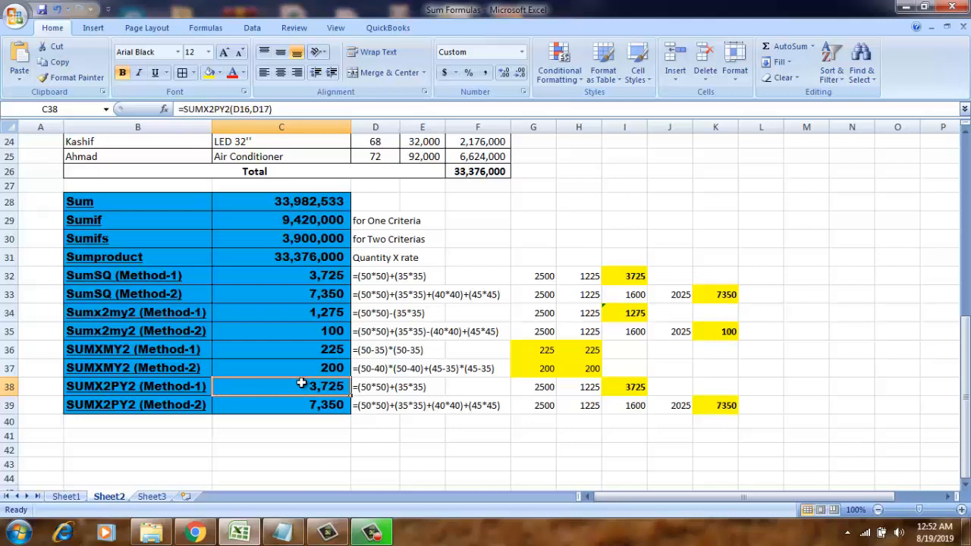
key("Delete")
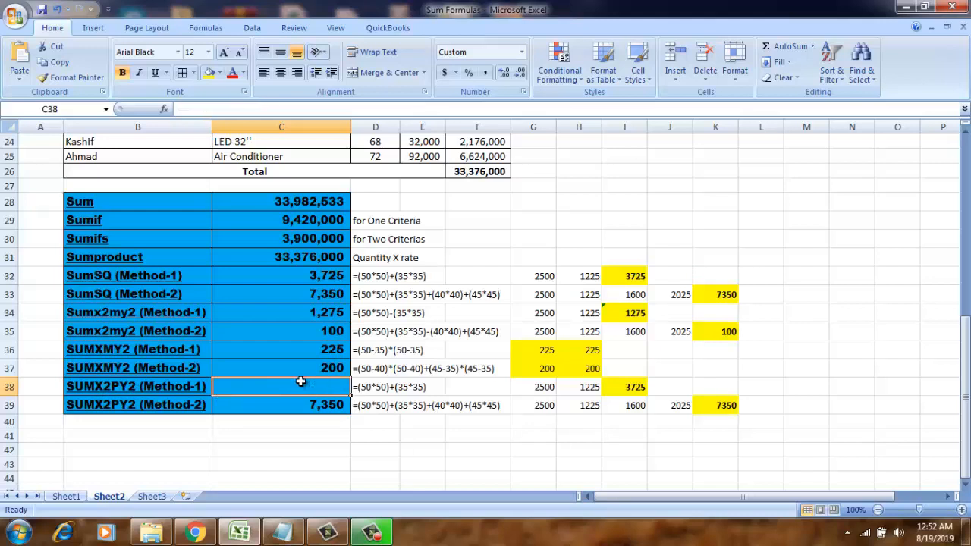
left_click(165, 109)
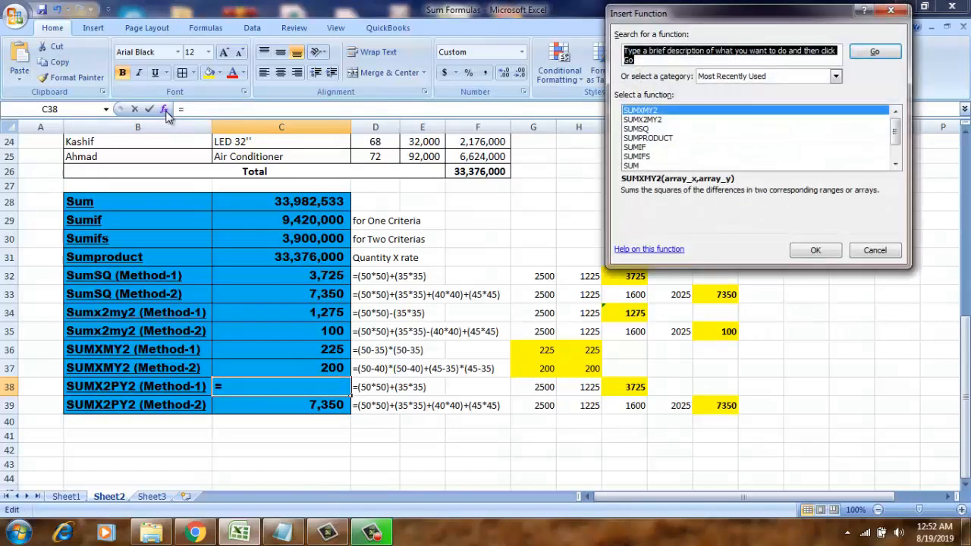
type("sumx2py2")
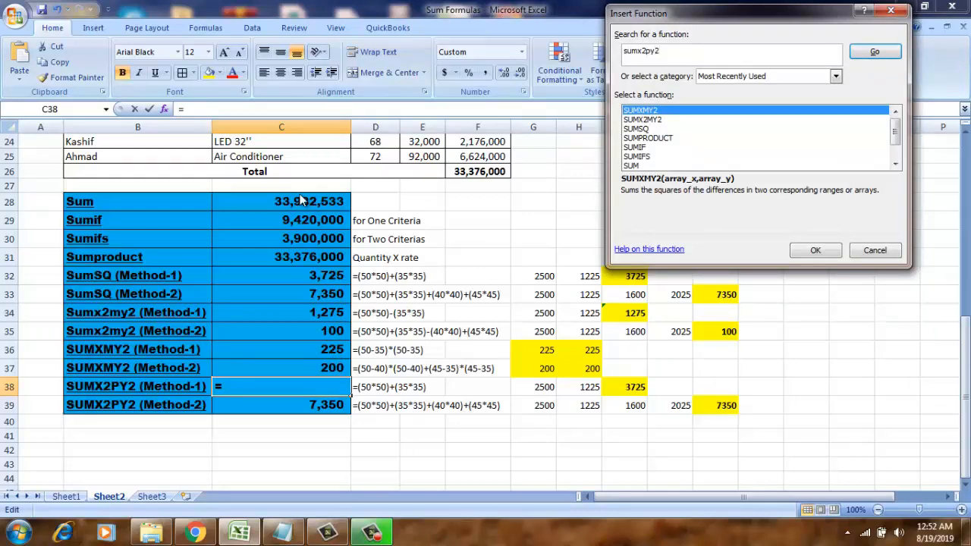
key("Return")
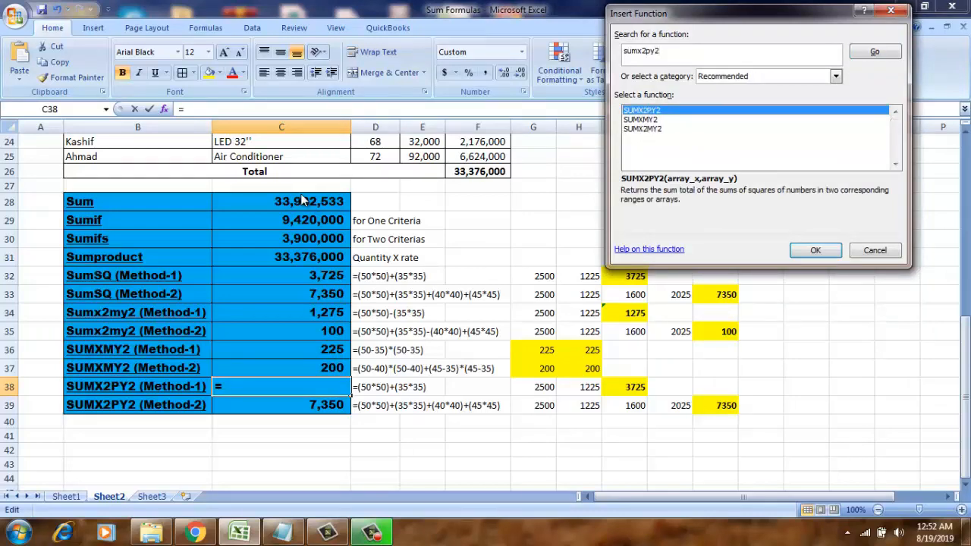
double_click(633, 110)
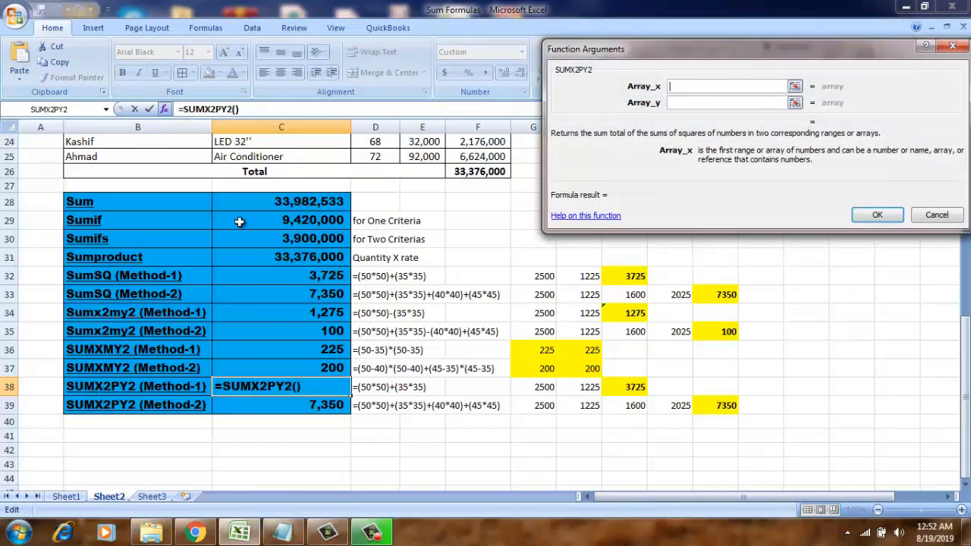
Set Array_x of the SUMX2PY2 function to the first quantity in the sales table, D16.
left_click(371, 154)
key("Up")
key("Up")
key("Up")
key("Up")
key("Up")
key("Up")
key("Up")
key("Up")
key("Up")
key("Up")
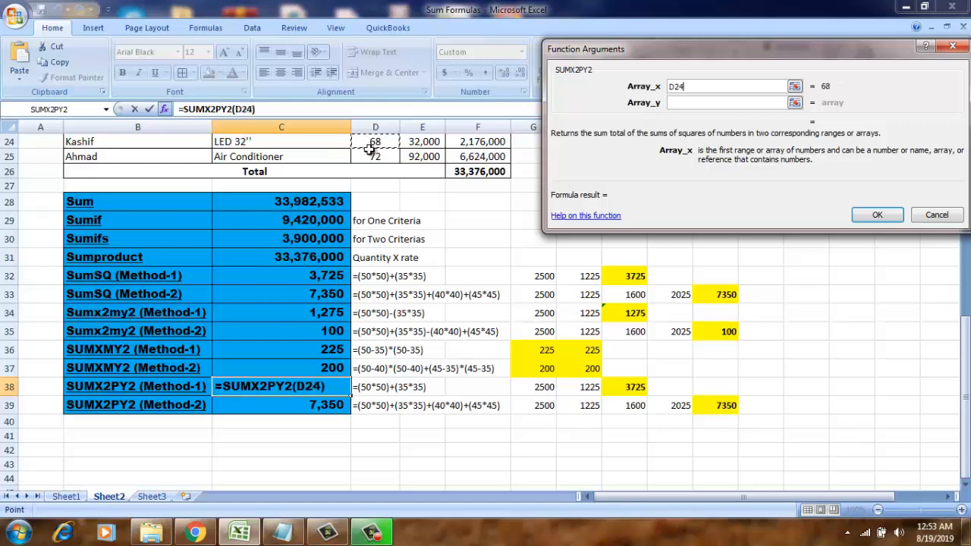
key("Down")
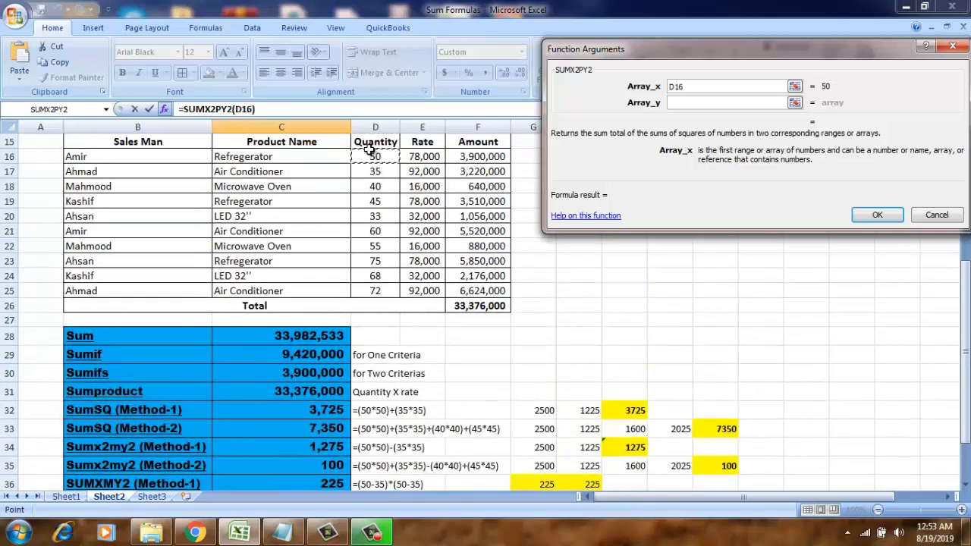
Set Array_y to the second quantity, D17, and enter the finished SUMX2PY2 formula in C38.
left_click(691, 102)
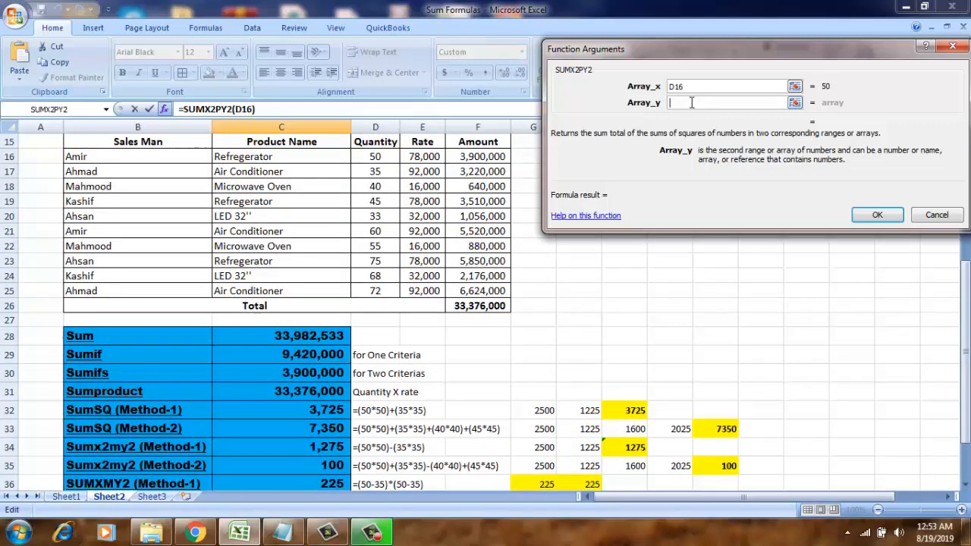
left_click(370, 173)
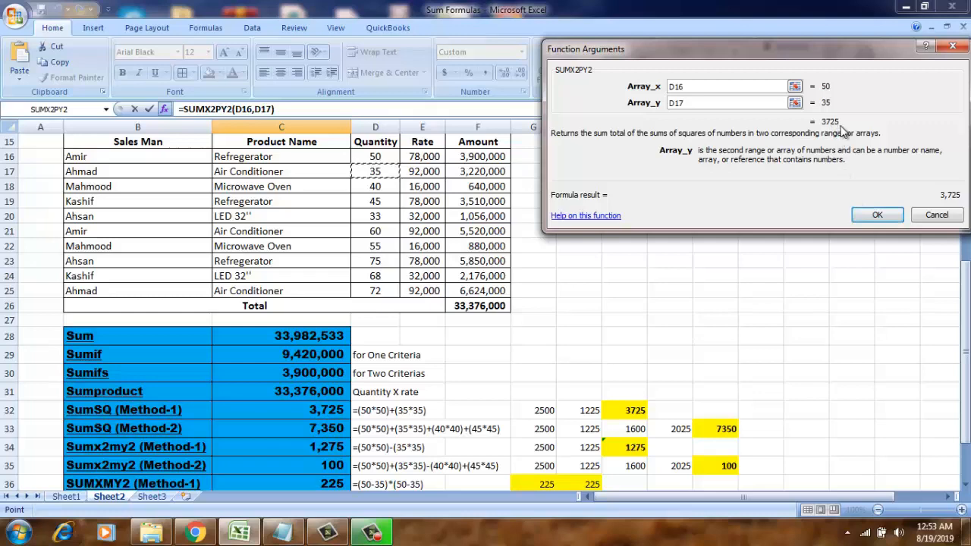
left_click(871, 215)
scroll(281, 493, "down", 1)
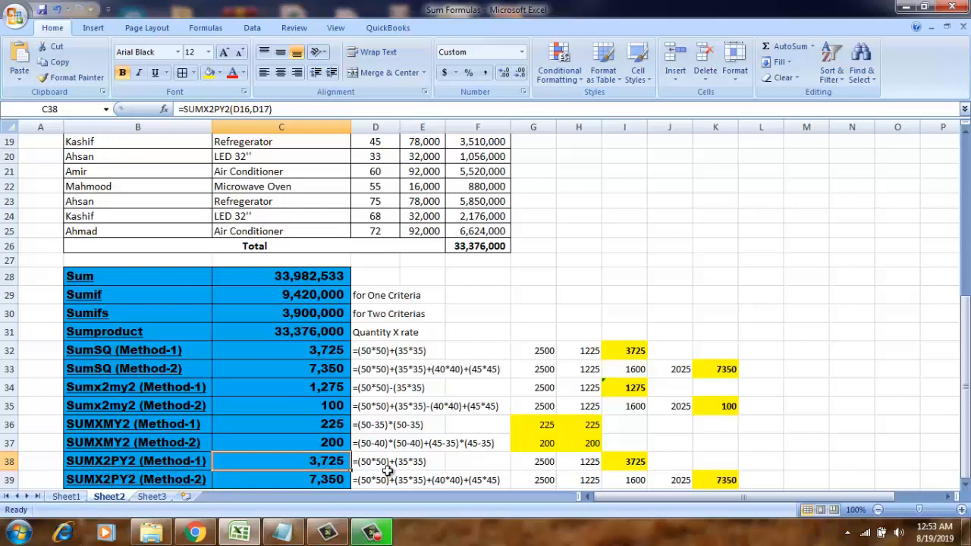
Compare the SumSQ (Method-1) row with the SUMX2PY2 (Method-1) row in the summary table.
left_click(87, 353)
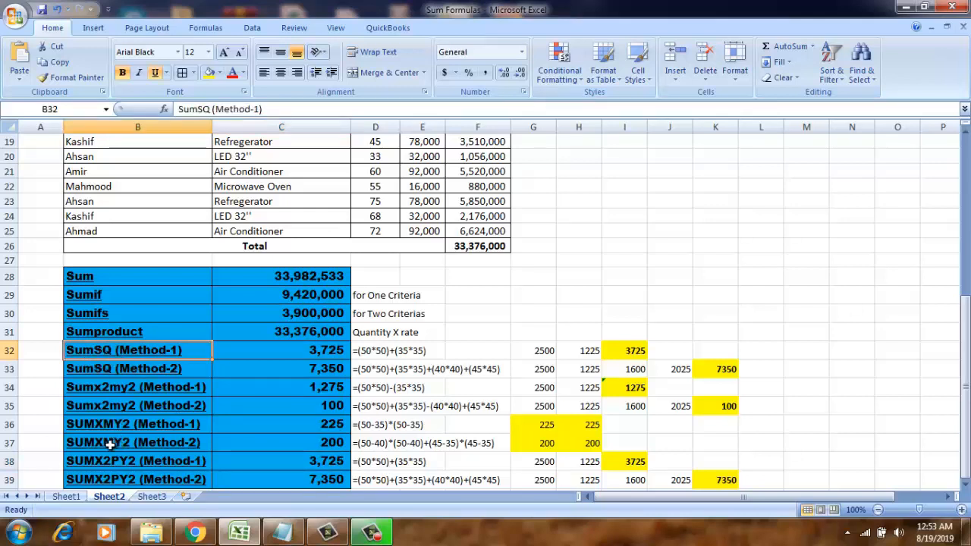
left_click(171, 462)
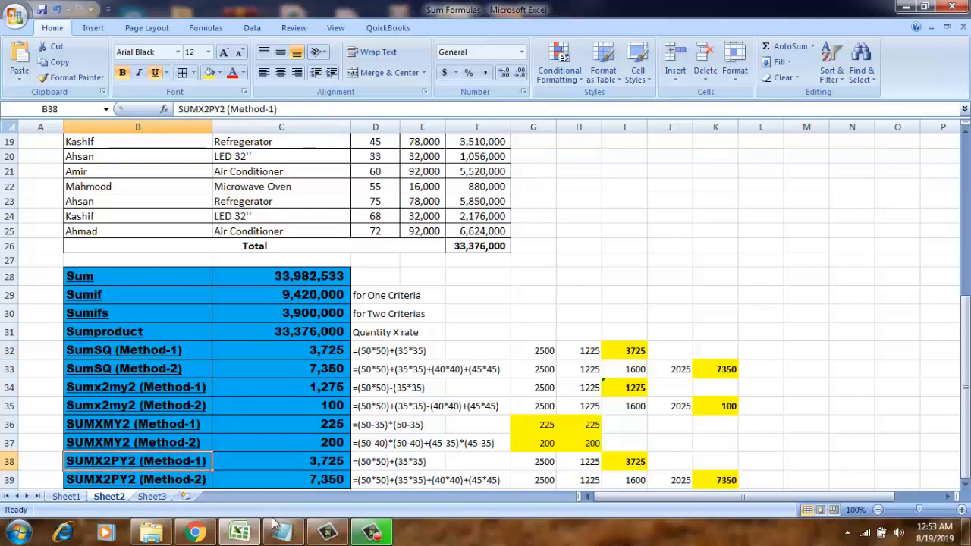
mouse_move(288, 530)
Check the SUMX2PY2 (Method-1) formula in C38 against the worked squares and their sum in G38:I38.
left_click(257, 459)
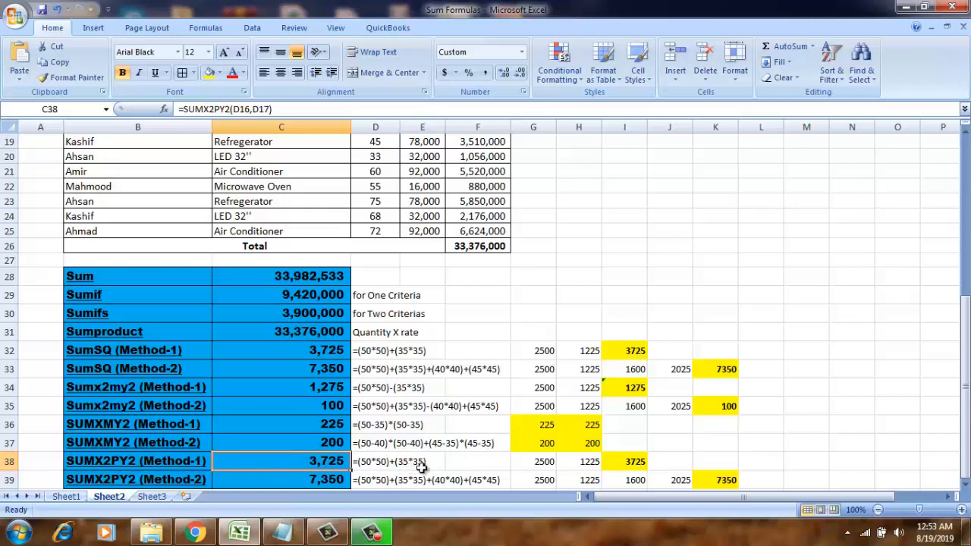
left_click(542, 462)
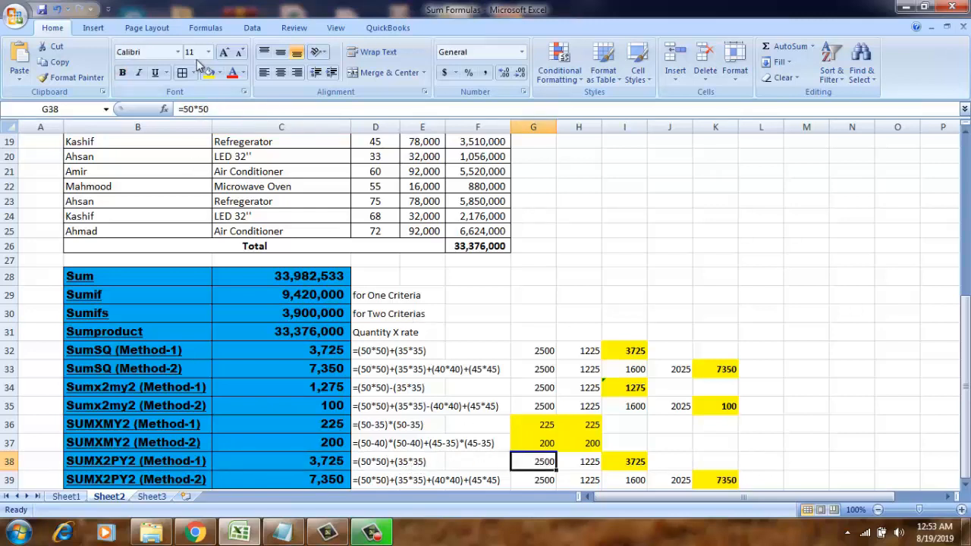
left_click(581, 464)
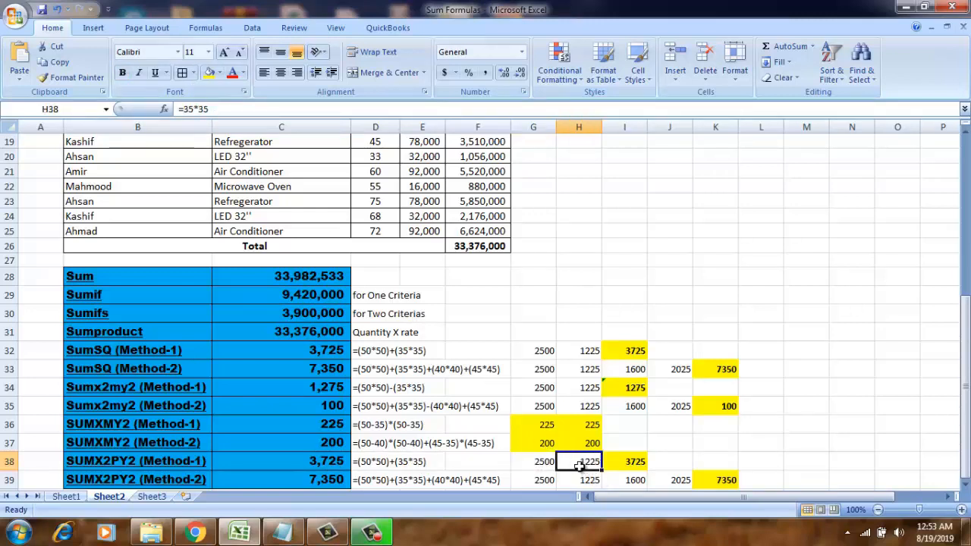
left_click(625, 461)
key("F2")
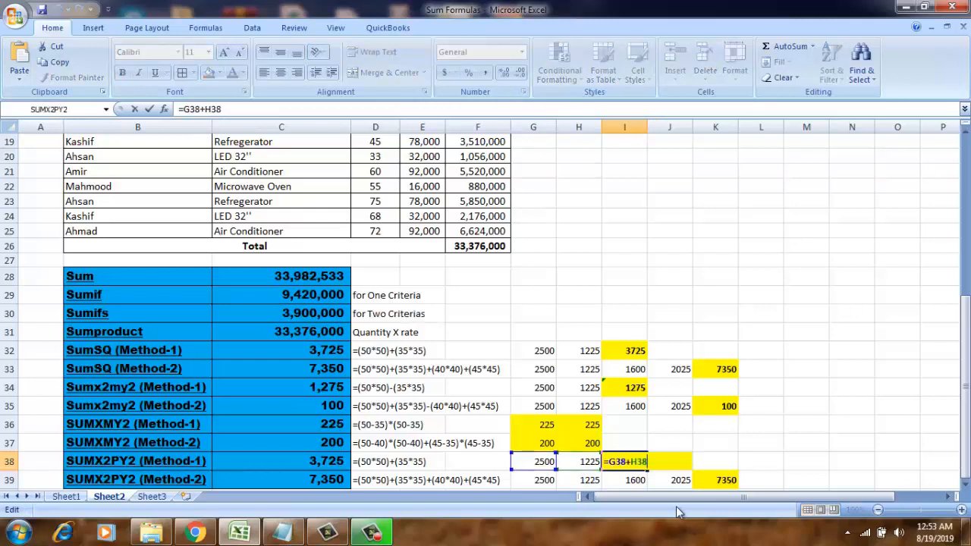
key("Return")
key("Up")
key("Left")
key("Left")
key("Left")
key("Left")
key("Left")
key("Left")
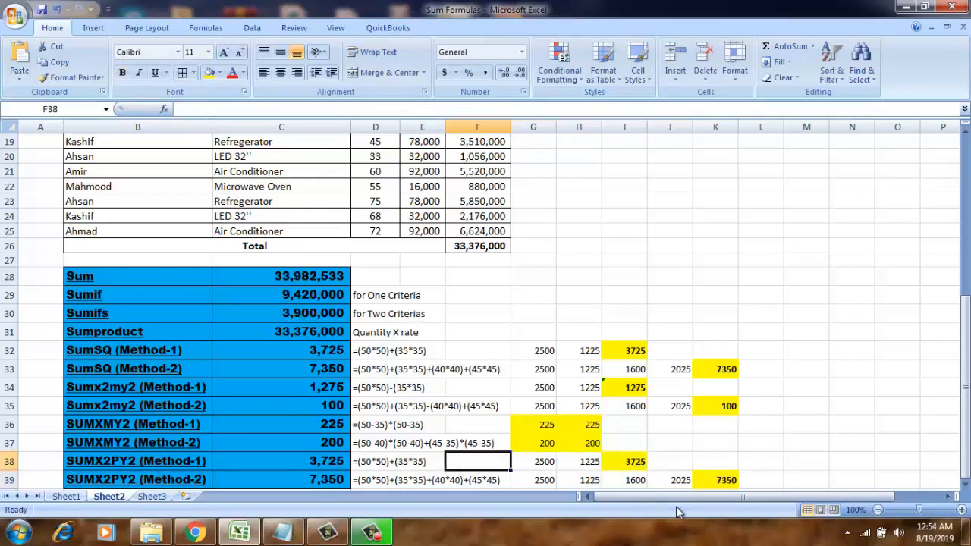
key("Down")
key("Down")
key("Up")
key("Up")
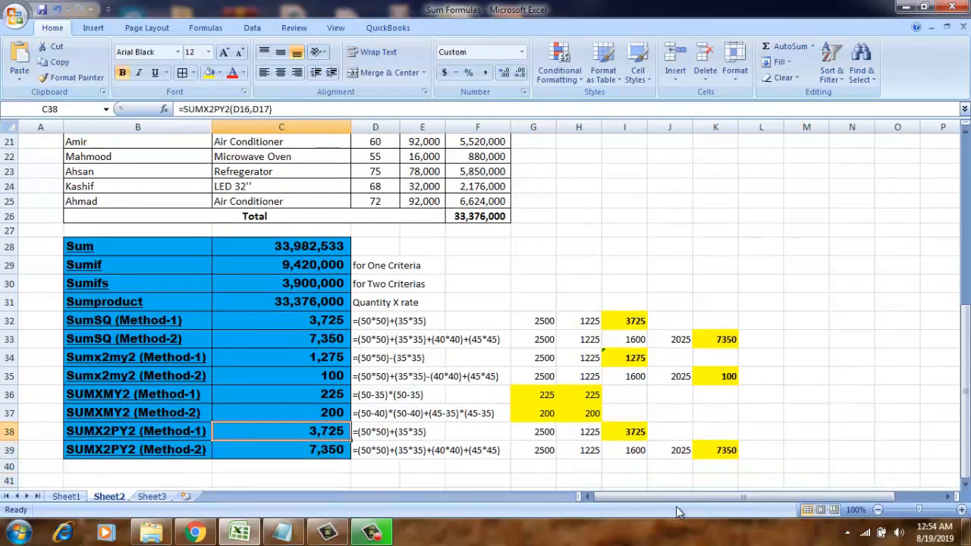
Clear the SUMX2PY2 (Method-2) result in C39 and insert the SUMX2PY2 function there, searching for sumx2py2.
key("Down")
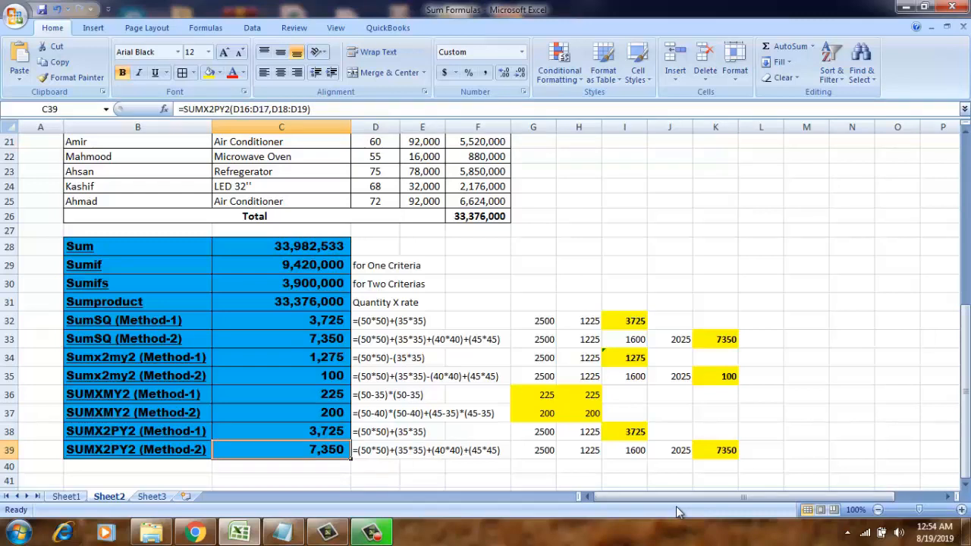
key("Delete")
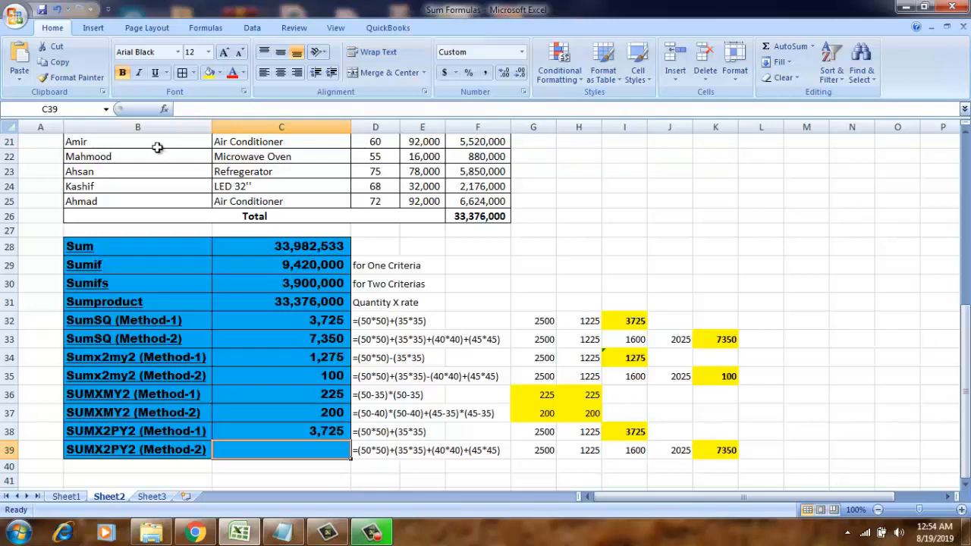
left_click(164, 110)
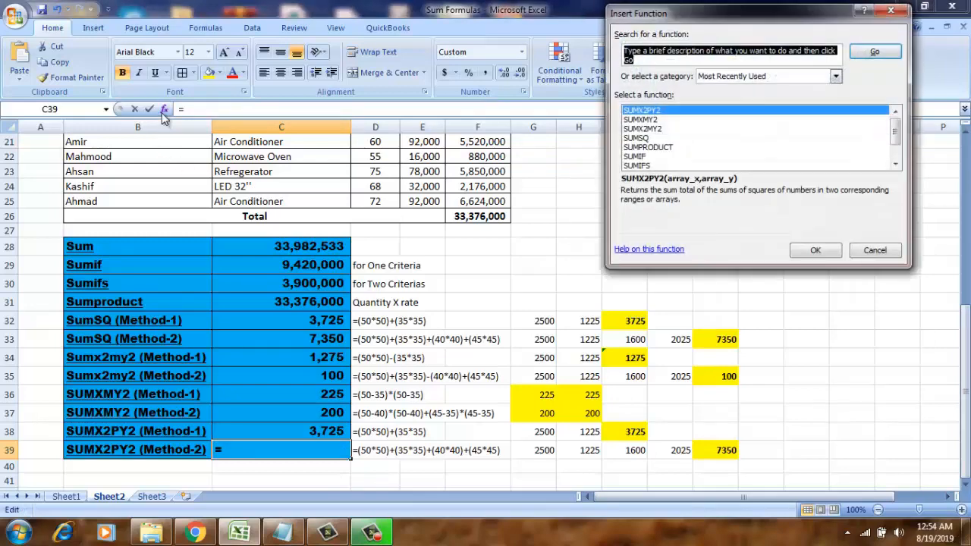
type("sumx2py2")
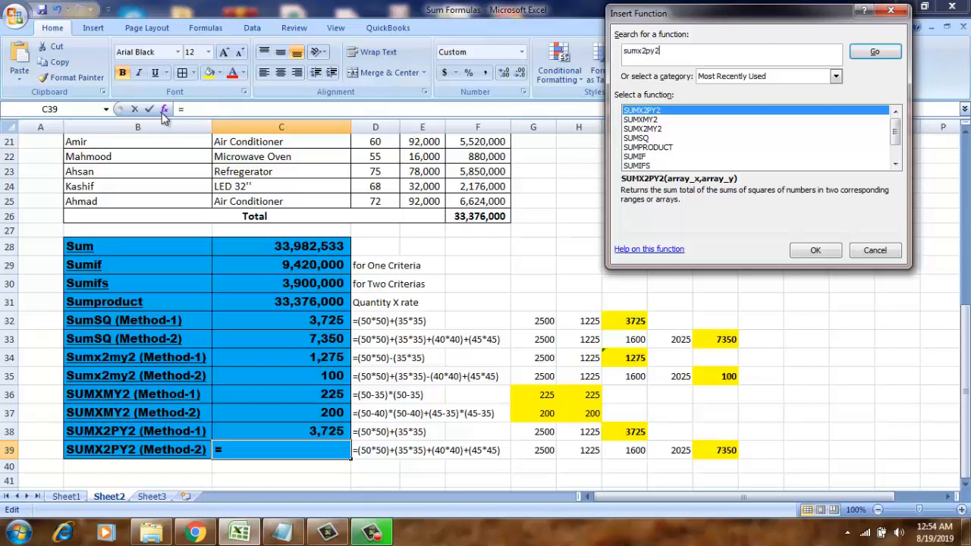
key("Return")
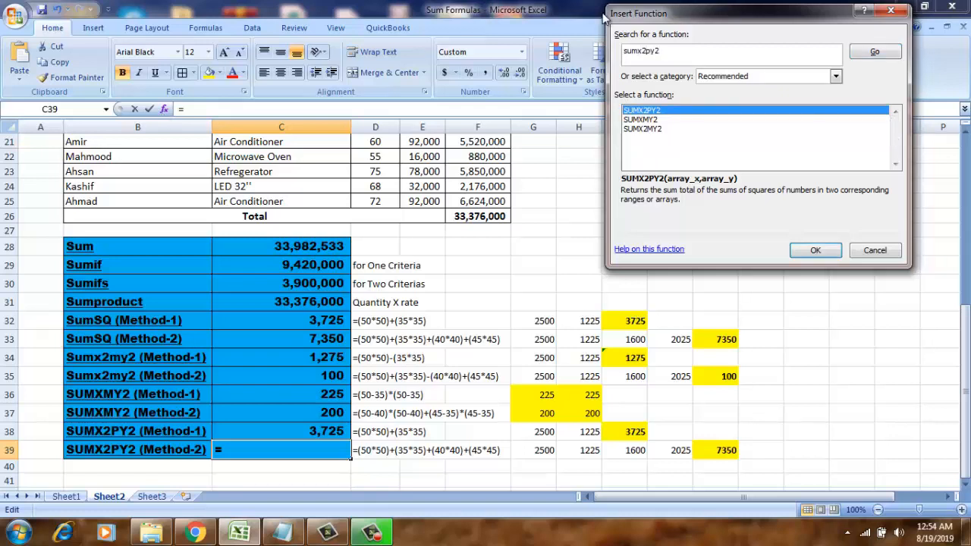
double_click(642, 111)
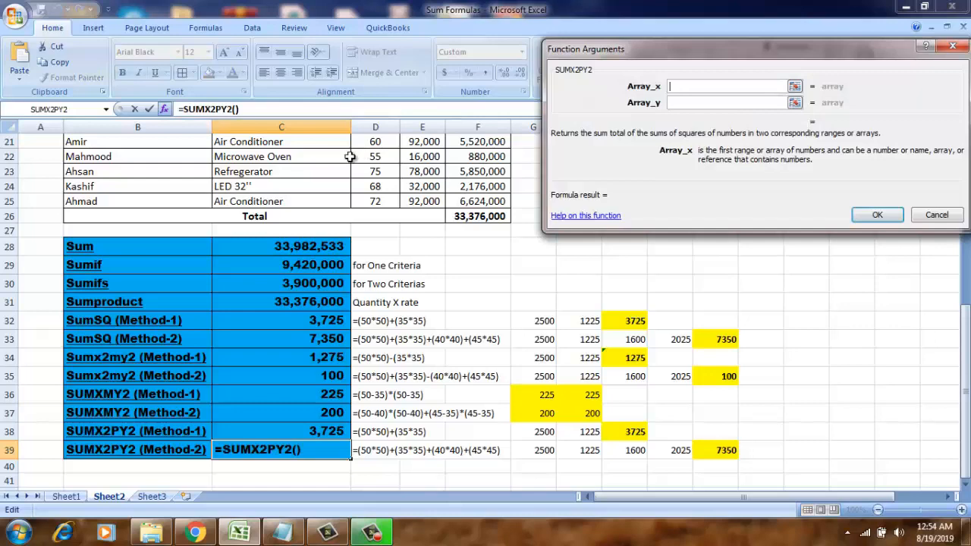
Set Array_x of the SUMX2PY2 function to the first two quantities in the sales table, D16:D17.
left_click(367, 147)
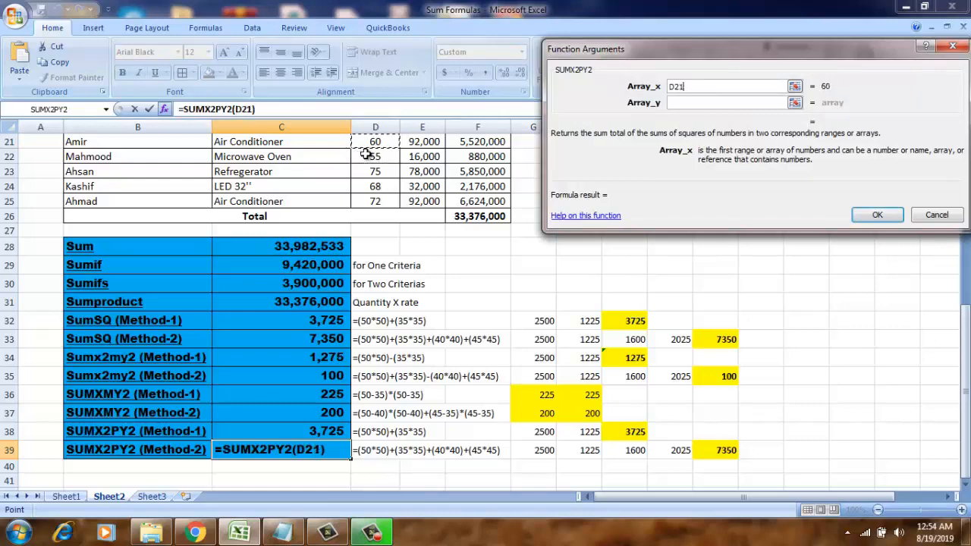
key("Up")
key("Up")
key("Up")
key("Up")
key("Up")
key("Up")
key("Up")
key("Down")
key("Down")
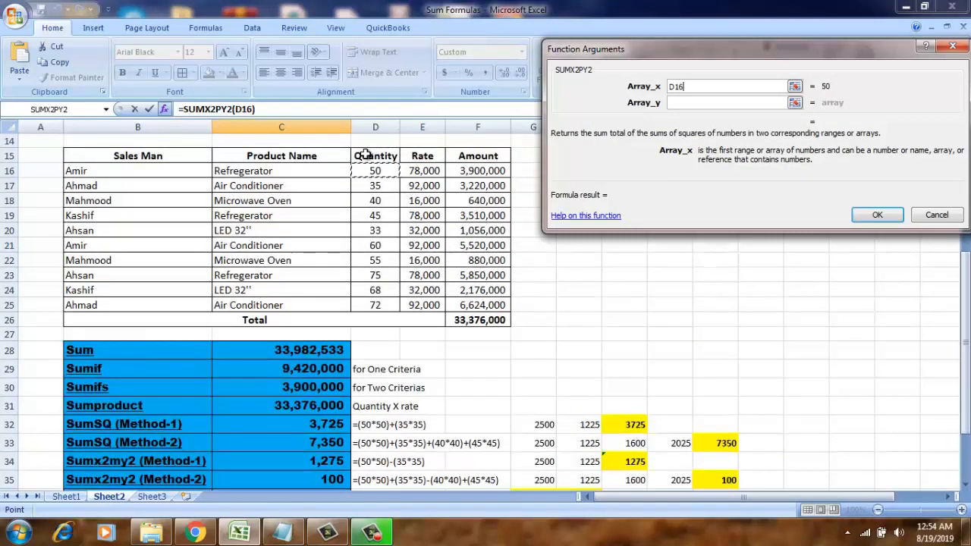
key("shift+Down")
key("shift+Down")
key("shift+Down")
key("shift+Down")
key("shift+Down")
key("shift+Down")
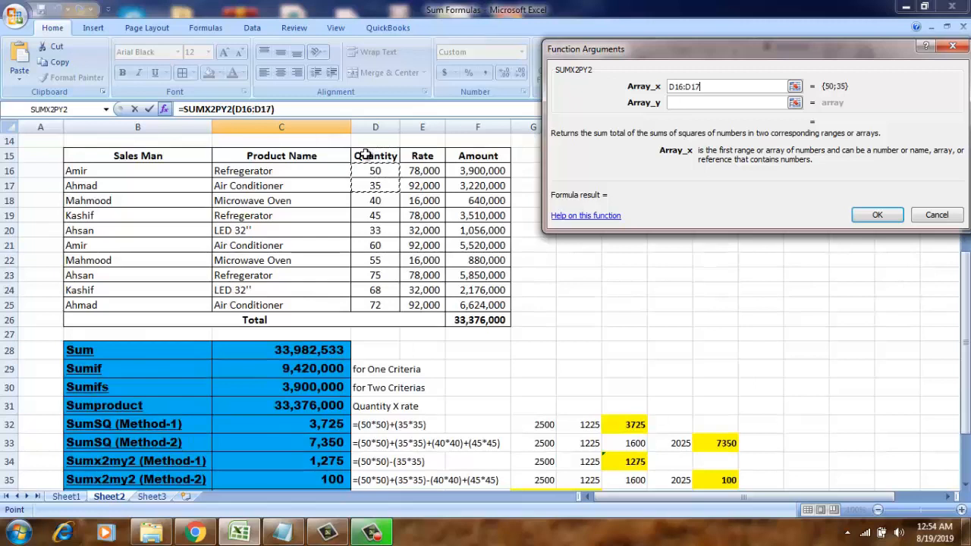
key("shift+Up")
key("shift+Up")
key("shift+Up")
key("shift+Up")
key("shift+Up")
Set Array_y to the third and fourth quantities, D18:D19, and enter the finished SUMX2PY2 formula in C39.
left_click(686, 104)
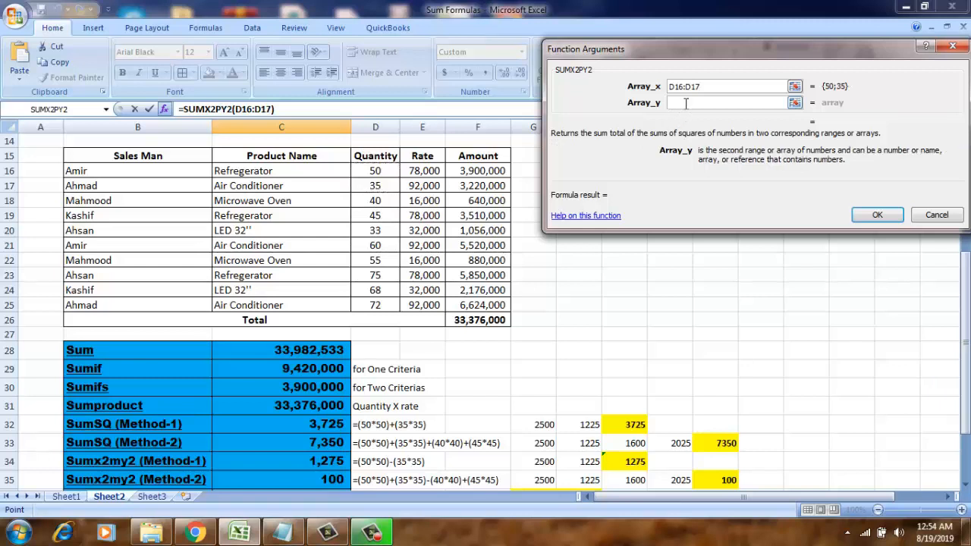
left_click(366, 201)
key("shift+Down")
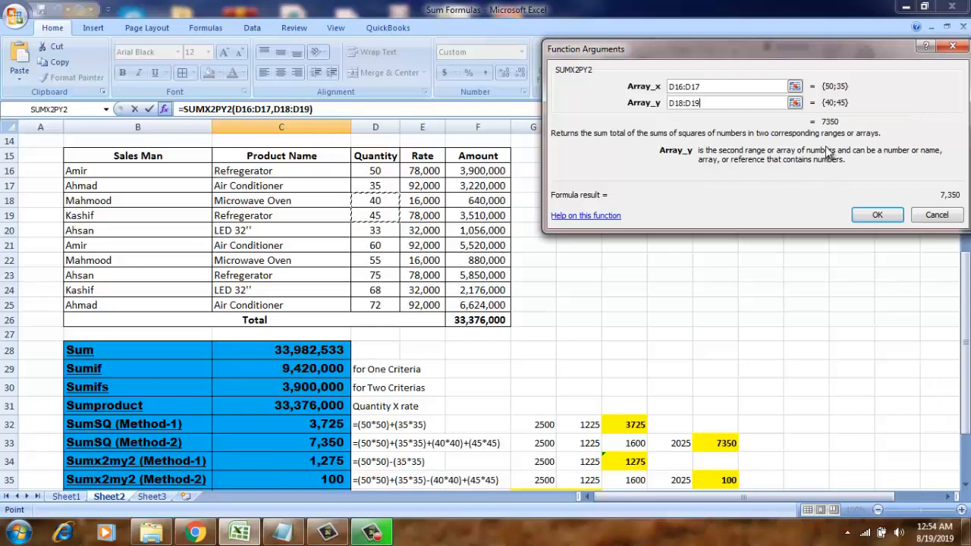
left_click(877, 218)
key("Return")
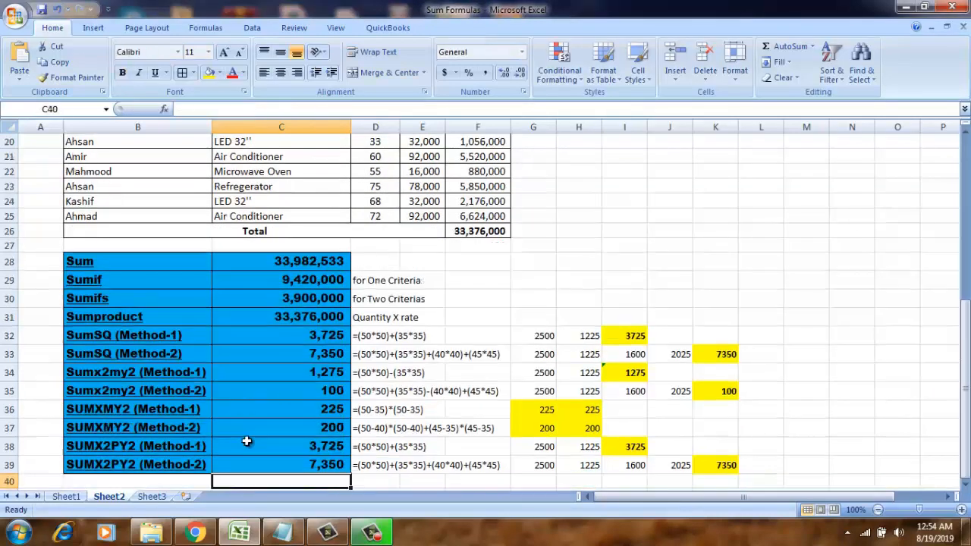
Compare the SUMX2PY2 (Method-2) formula and its explanatory note in row 39 with the first four quantities in the sales table.
left_click(247, 441)
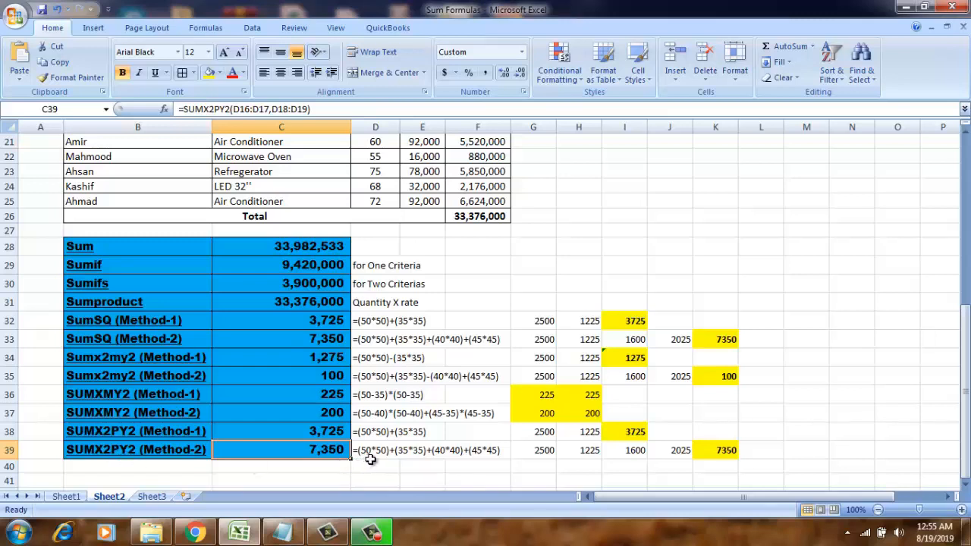
left_click(477, 454)
left_click(367, 451)
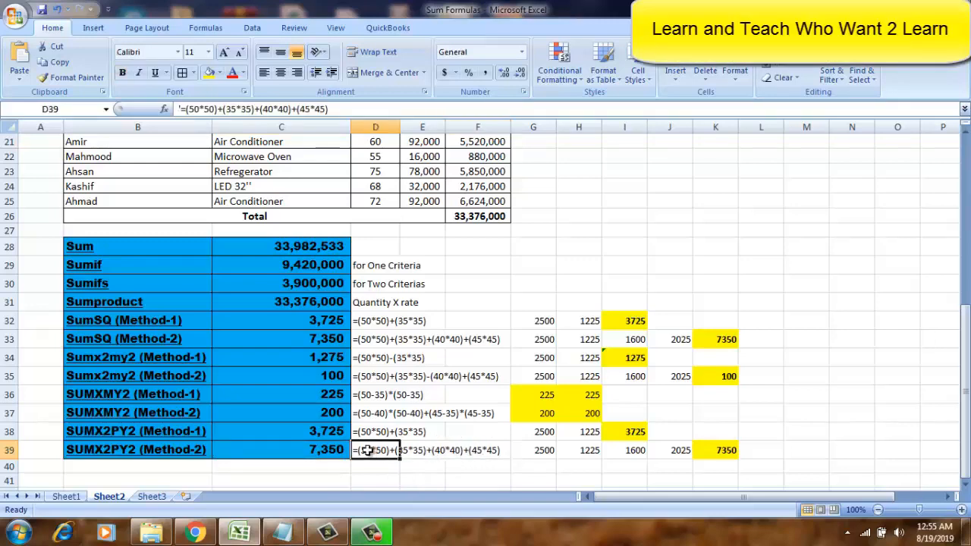
key("Up")
key("Up")
key("Up")
key("Up")
key("Up")
key("Up")
key("Up")
key("Up")
key("Up")
key("Up")
key("Up")
key("Up")
key("Up")
key("Up")
key("Up")
key("Up")
key("Up")
key("Up")
key("Up")
key("Up")
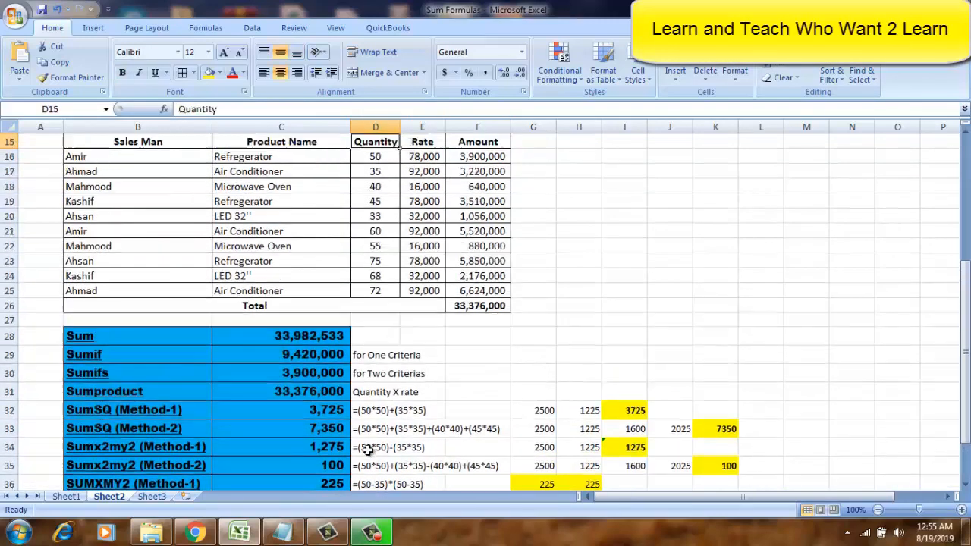
key("Up")
key("Up")
key("Down")
key("Down")
key("Down")
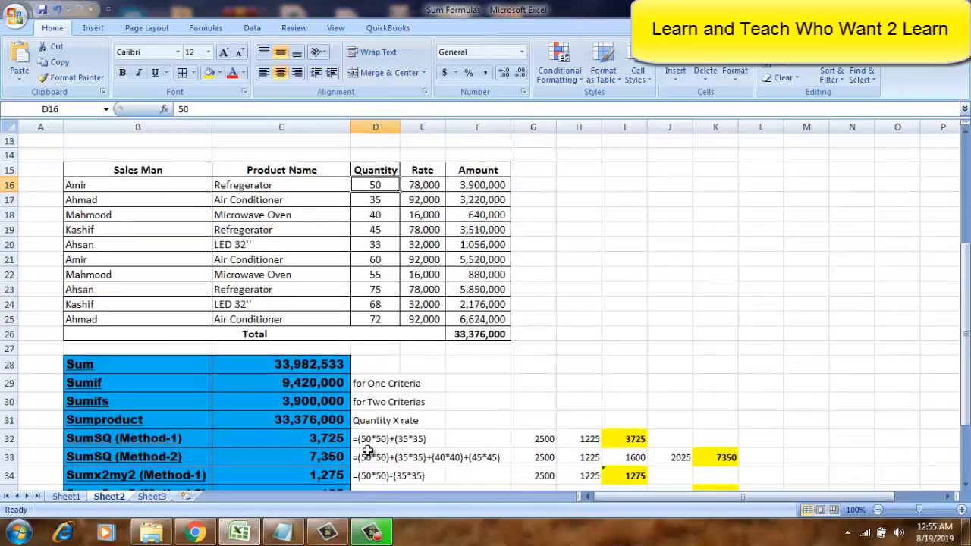
key("Down")
key("Down")
key("Down")
key("Down")
key("Down")
key("Down")
key("Down")
key("Down")
key("Down")
key("Down")
key("Down")
key("Down")
key("Down")
key("Down")
key("Down")
key("Down")
key("Down")
key("Down")
key("Down")
key("Down")
key("Down")
key("Down")
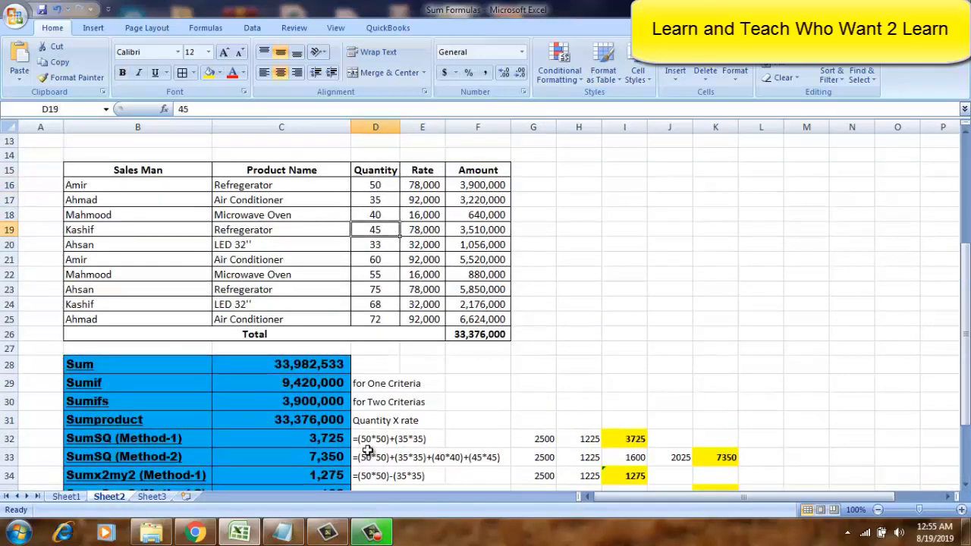
key("Up")
key("Up")
key("Up")
key("Up")
key("Up")
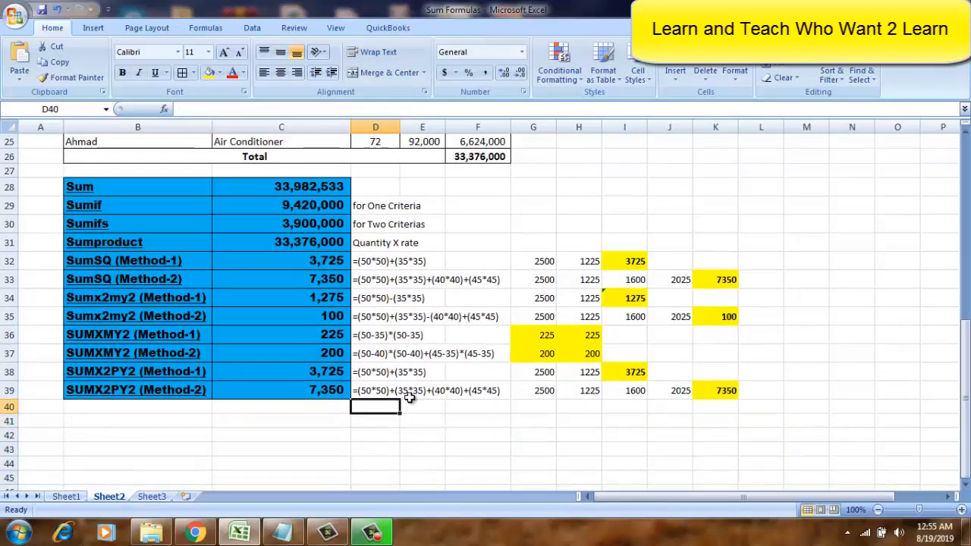
Check the worked squares in G39:J39 and the sum formula in K39 against the SUMX2PY2 (Method-2) formula in C39.
left_click(523, 392)
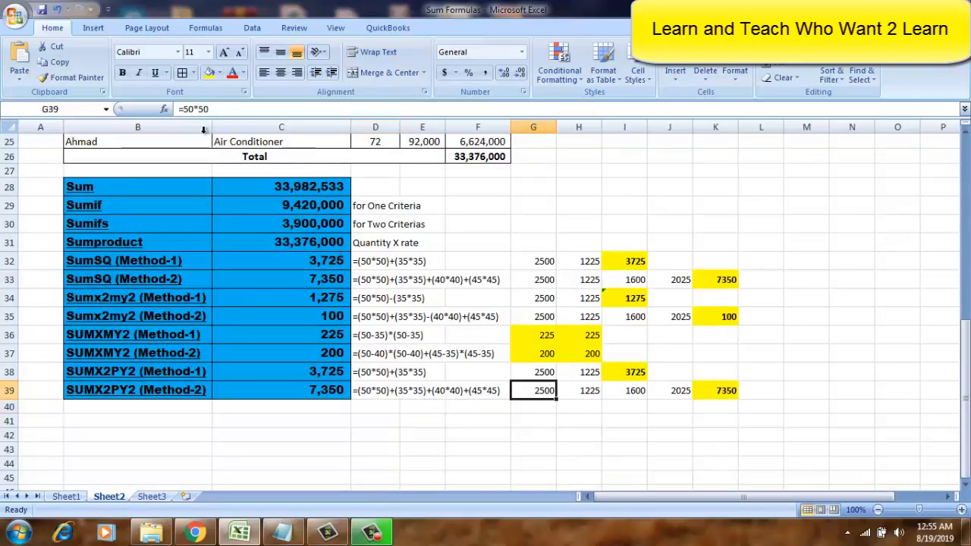
left_click(570, 388)
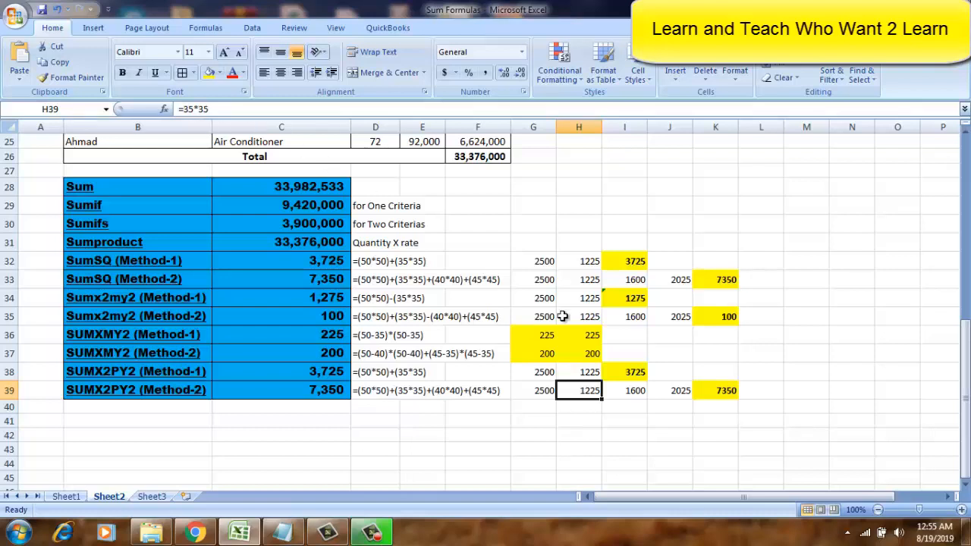
left_click(626, 390)
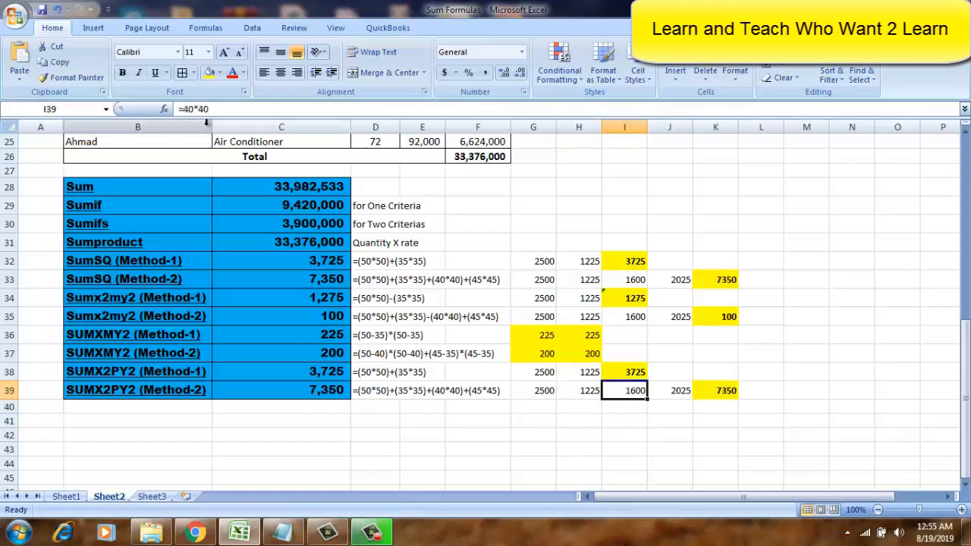
left_click(660, 392)
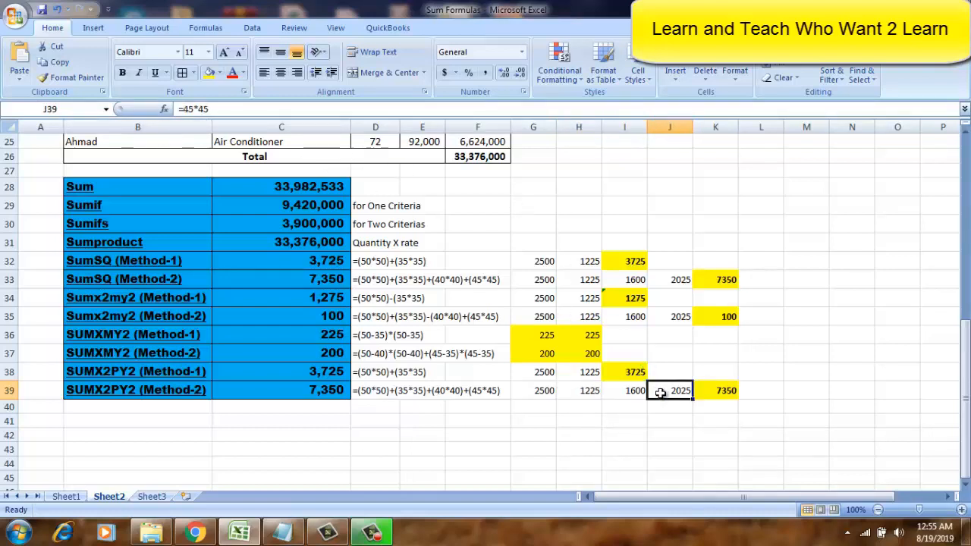
double_click(717, 391)
key("Return")
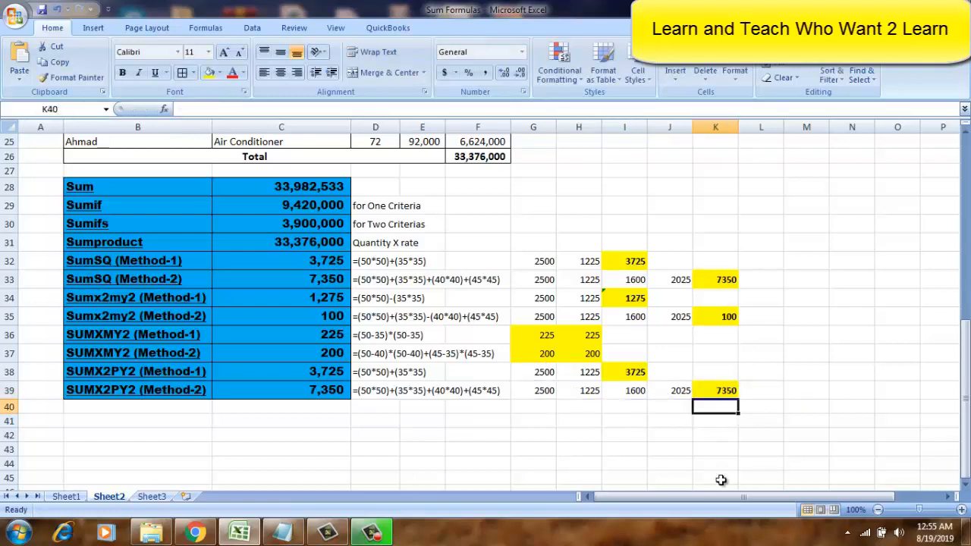
key("Up")
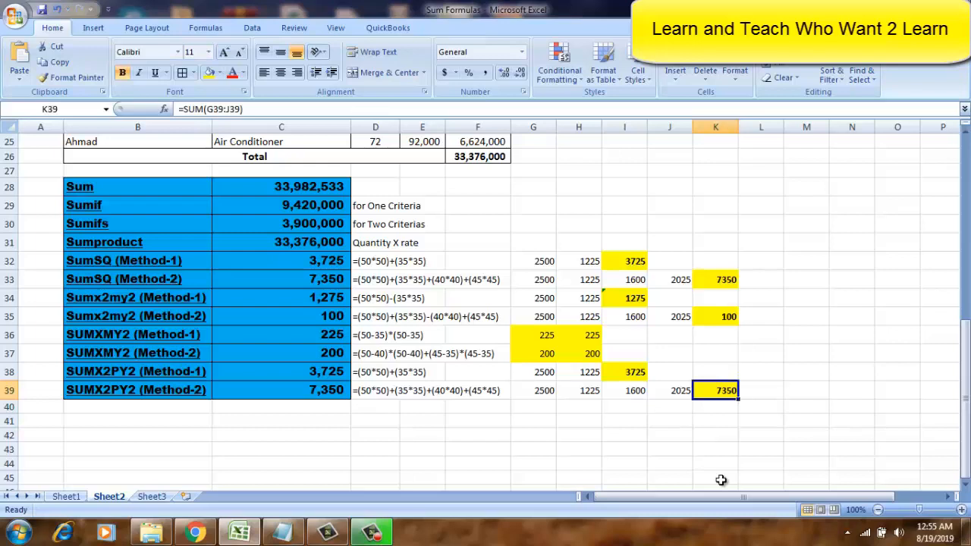
key("Left")
key("Left")
key("Left")
key("Left")
key("Left")
key("Left")
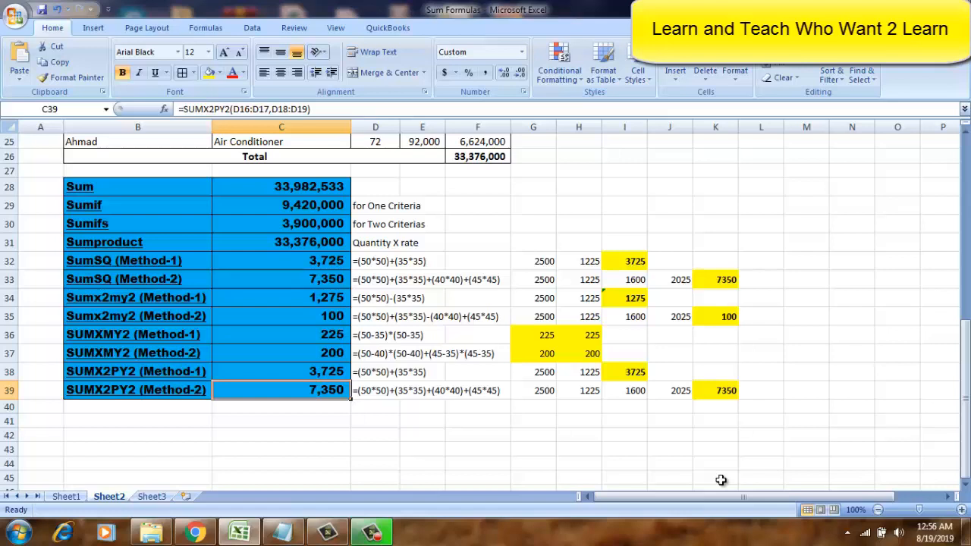
Return to the start of Sheet2 to review the table of Sum function names and descriptions.
key("Up")
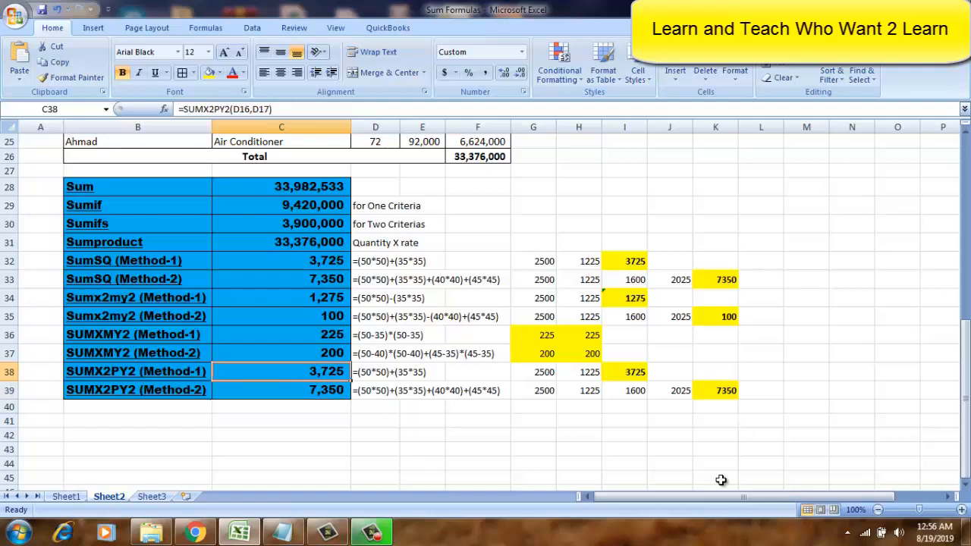
key("Up")
key("Up")
key("Up")
key("Up")
key("Up")
key("Up")
key("Up")
key("Up")
key("Up")
key("Up")
key("Up")
key("Up")
key("Up")
key("Up")
key("Up")
key("Up")
key("Up")
key("Up")
key("Up")
key("Up")
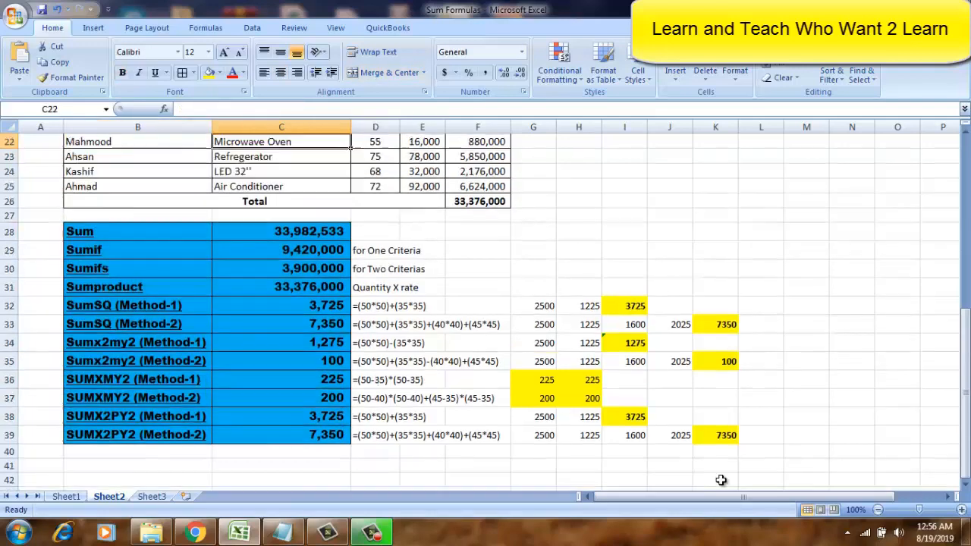
key("Up")
key("Up")
key("Up")
key("Up")
key("Up")
key("Up")
key("Up")
key("Up")
key("Up")
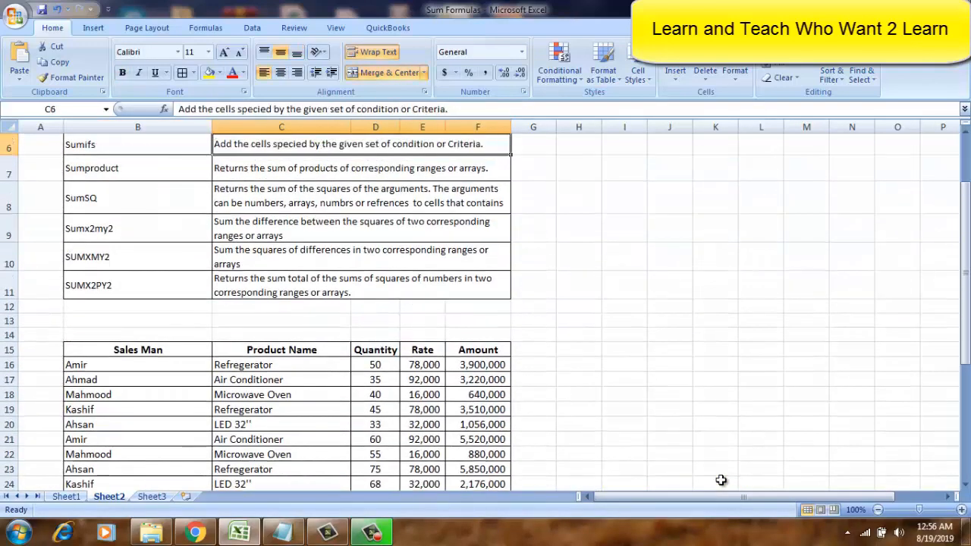
key("Up")
key("Up")
key("Up")
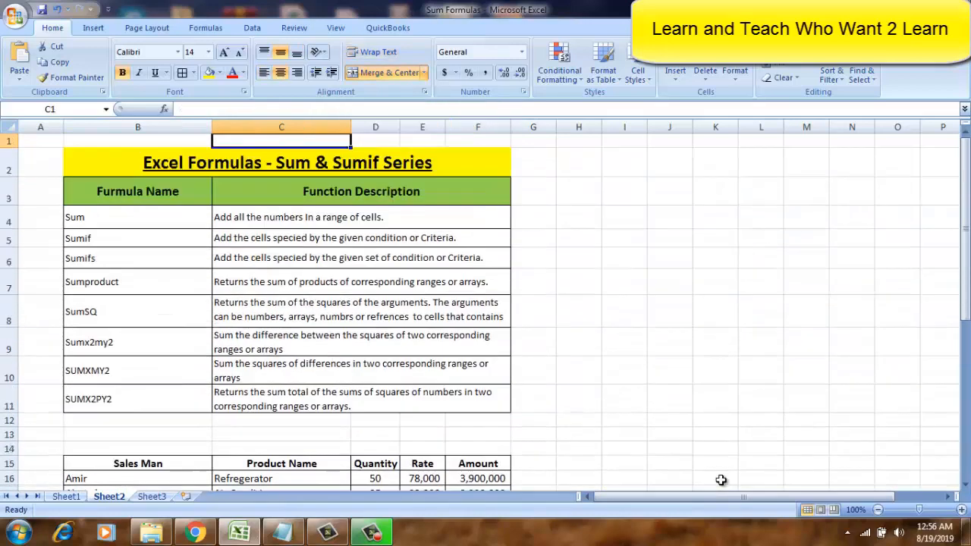
Review the Sum function descriptions in rows 4 to 11 and the sales table below them on Sheet2.
key("Down")
key("Down")
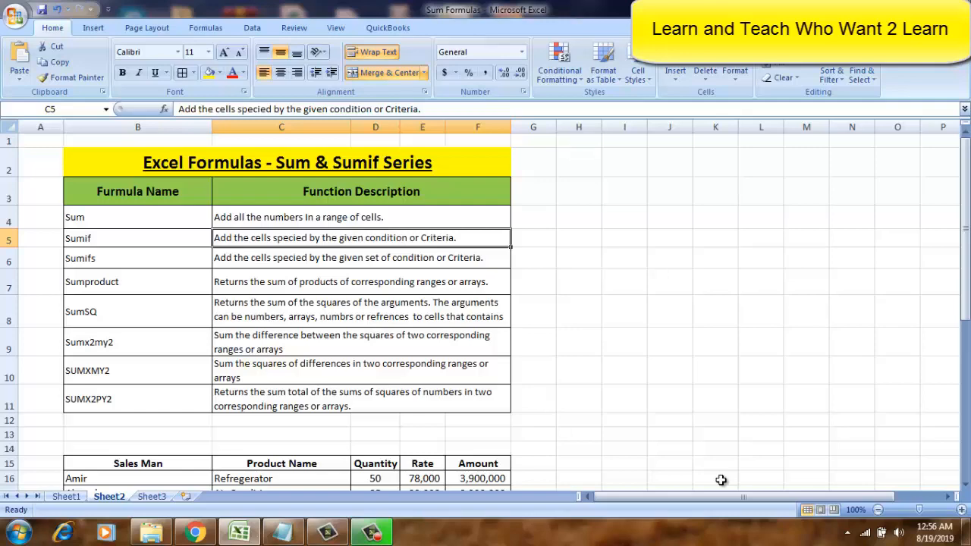
key("Down")
key("Down")
key("Down")
key("Down")
key("Down")
key("Down")
key("Down")
key("Down")
key("Down")
key("Down")
key("Down")
key("Down")
key("Down")
key("Down")
key("Down")
key("Down")
key("Down")
key("Down")
key("Down")
key("Down")
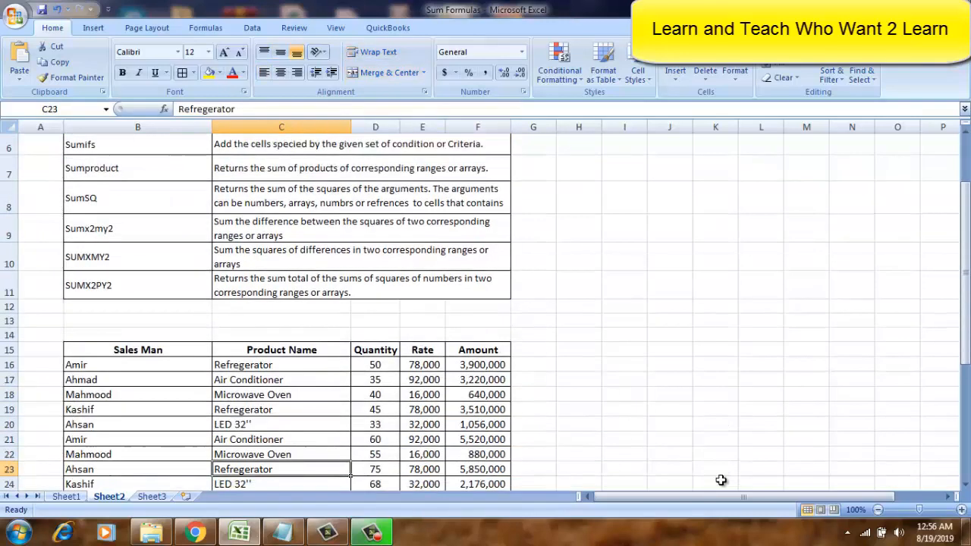
Review the results block in rows 28 to 39, from Sum through SUMX2PY2 (Method-2), with its notes and worked calculations.
key("Down")
key("Down")
key("Down")
key("Down")
key("Down")
key("Down")
key("Down")
key("Down")
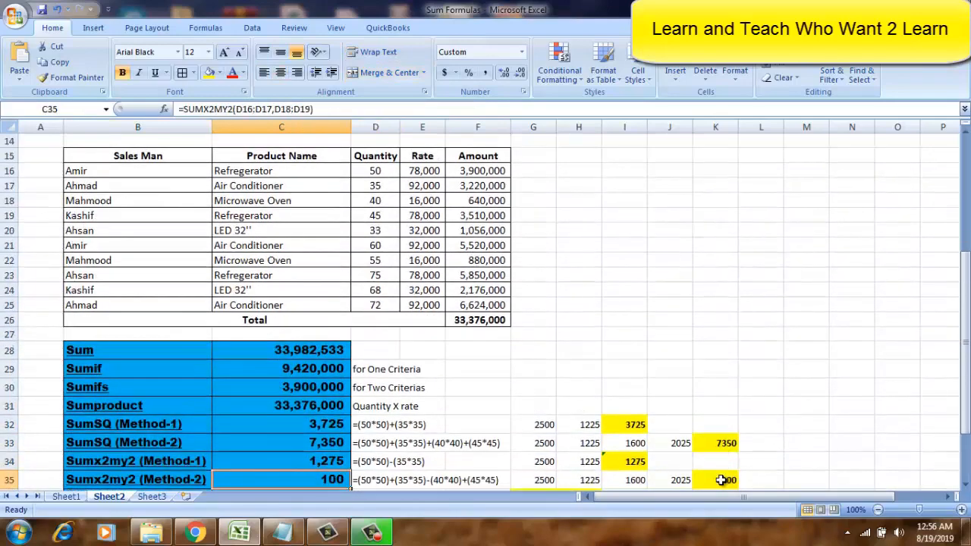
key("Down")
key("Down")
key("Down")
key("Down")
key("Down")
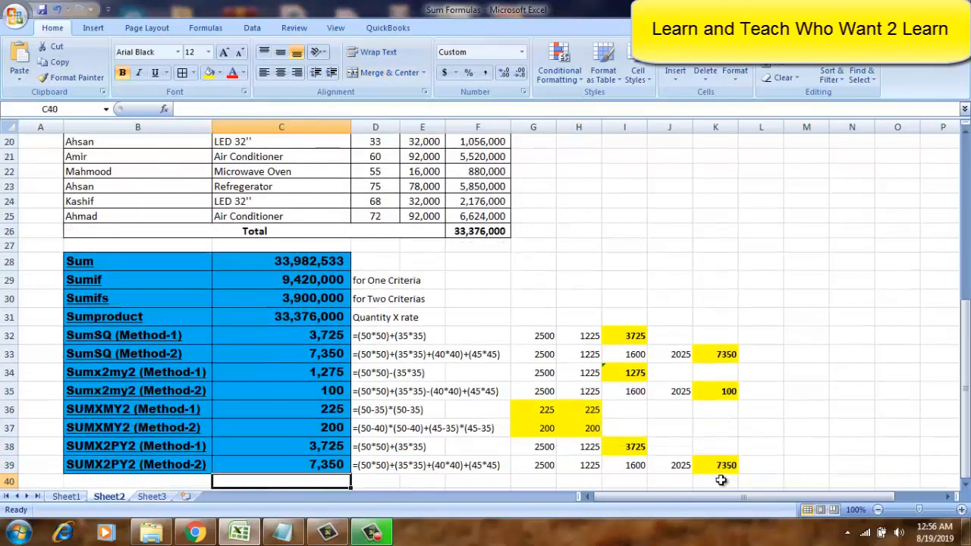
Go back up past the sales table to the function descriptions under the Sum & Sumif Series heading.
key("Up")
key("Up")
key("Up")
key("Up")
key("Up")
key("Up")
key("Up")
key("Up")
key("Up")
key("Up")
key("Up")
key("Up")
key("Up")
key("Up")
key("Up")
key("Up")
key("Up")
key("Up")
key("Up")
key("Up")
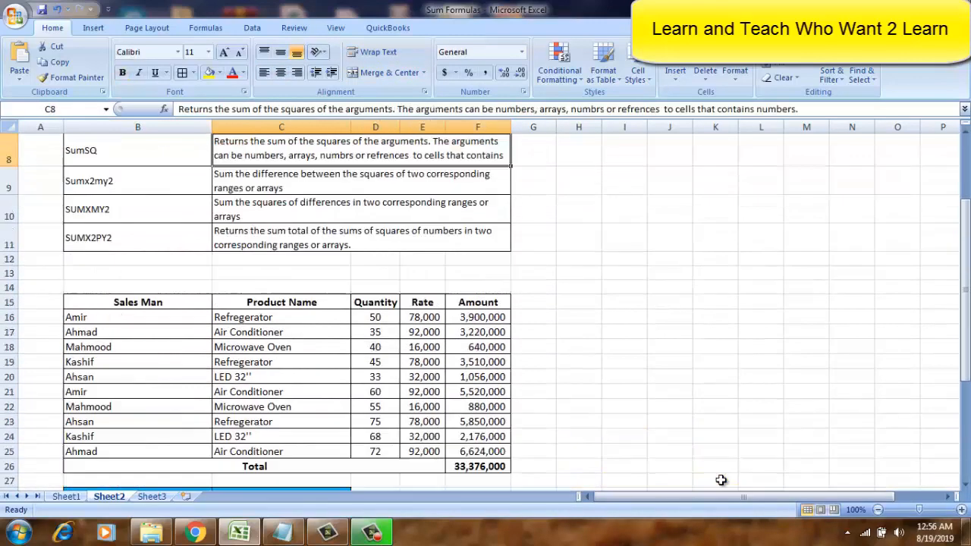
key("Down")
key("Down")
key("Down")
key("Down")
key("Down")
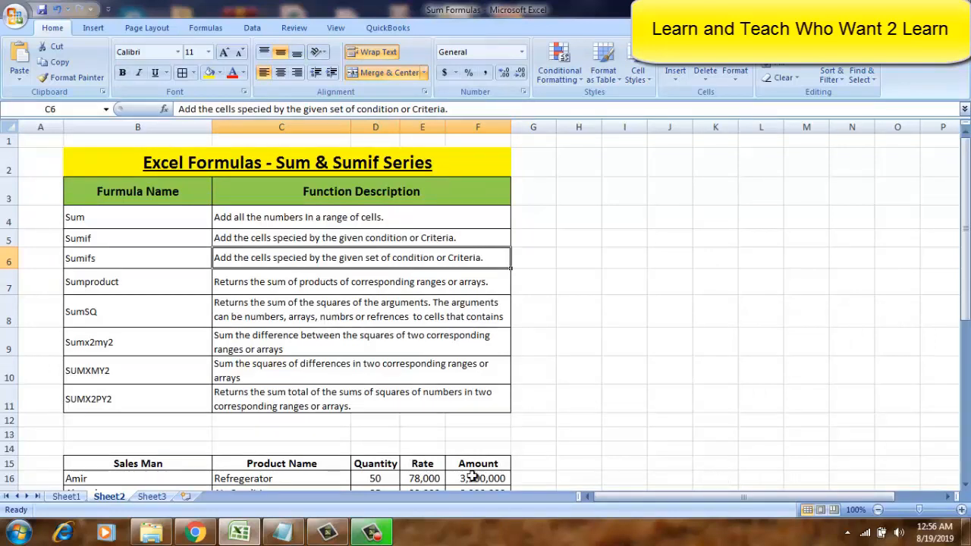
Look over the descriptions from Sumifs to SUMX2PY2 once more, together with the sales table's product rows.
key("Down")
key("Down")
key("Down")
key("Down")
key("Down")
key("Down")
key("Down")
key("Down")
key("Down")
key("Down")
key("Down")
key("Down")
key("Down")
key("Down")
key("Down")
key("Down")
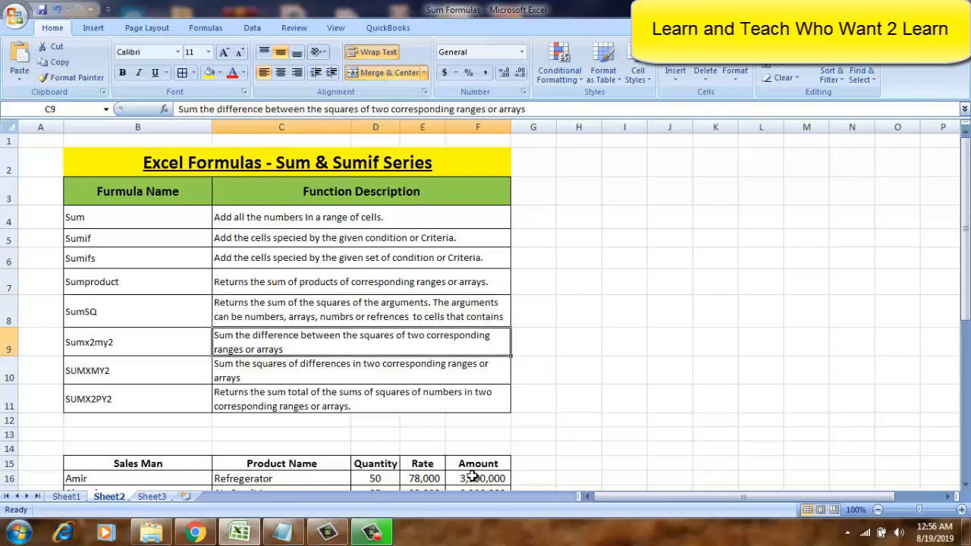
key("Up")
key("Up")
key("Up")
key("Up")
key("Up")
key("Up")
key("Up")
key("Up")
key("Up")
key("Up")
key("Up")
key("Up")
key("Up")
key("Up")
key("Up")
key("Up")
key("Up")
key("Up")
key("Up")
key("Up")
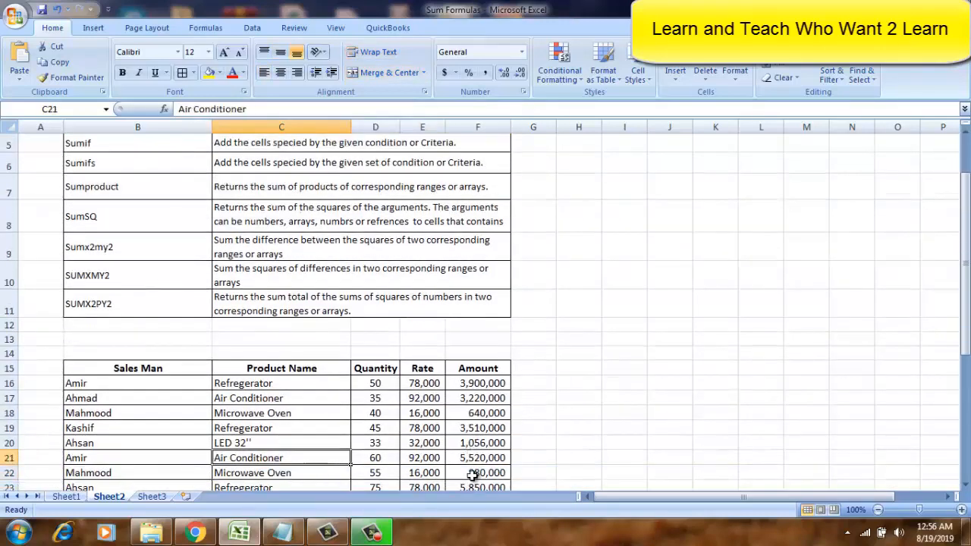